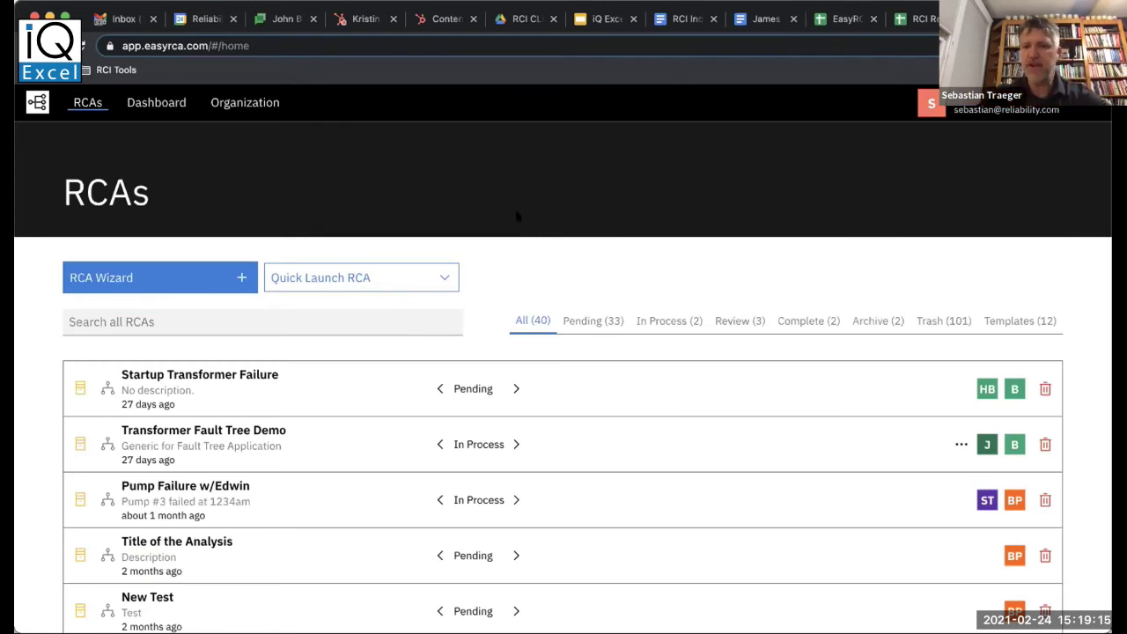
Look through the list of all RCAs, including their titles, statuses and assigned team members.
{"action": "scroll", "coordinate": [517, 216], "scroll_direction": "down", "scroll_amount": 1}
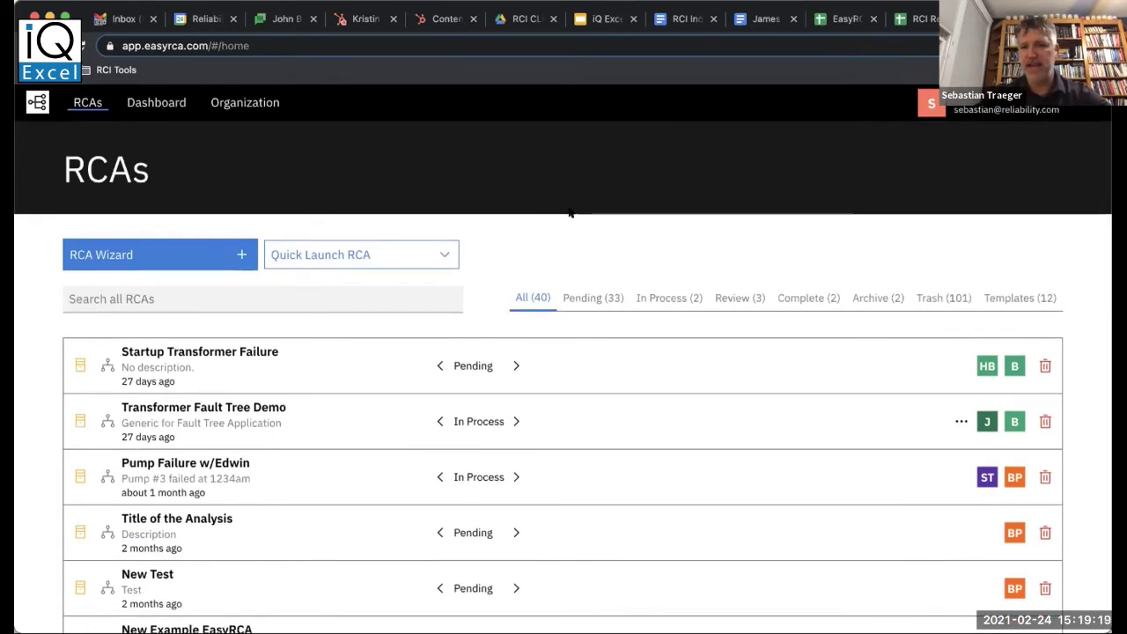
{"action": "scroll", "coordinate": [545, 315], "scroll_direction": "down", "scroll_amount": 2}
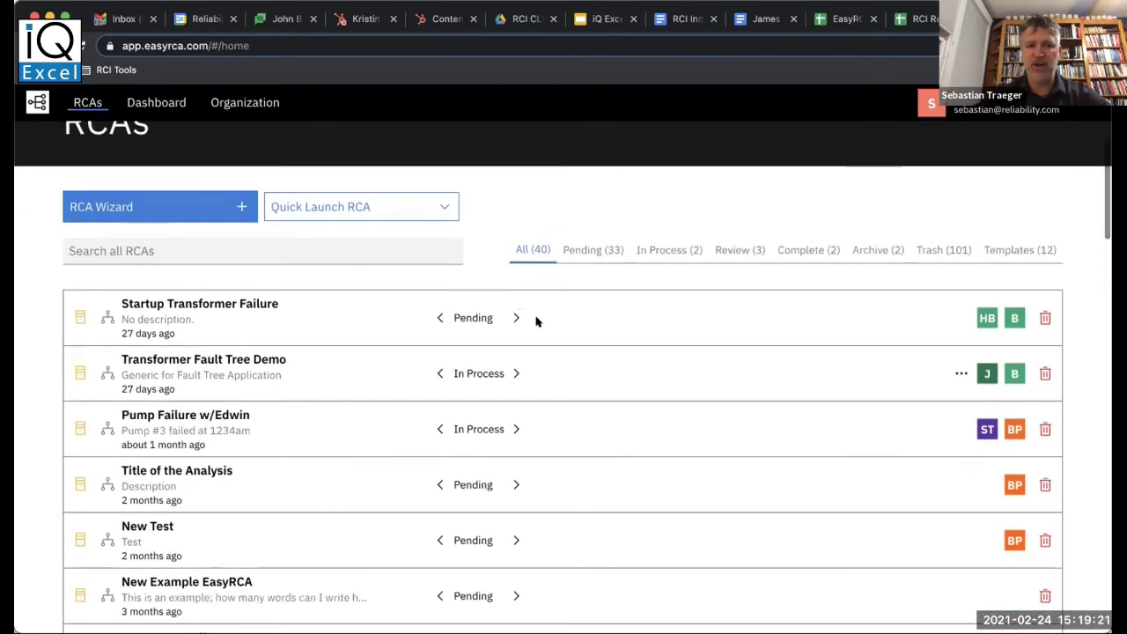
{"action": "scroll", "coordinate": [288, 429], "scroll_direction": "down", "scroll_amount": 4}
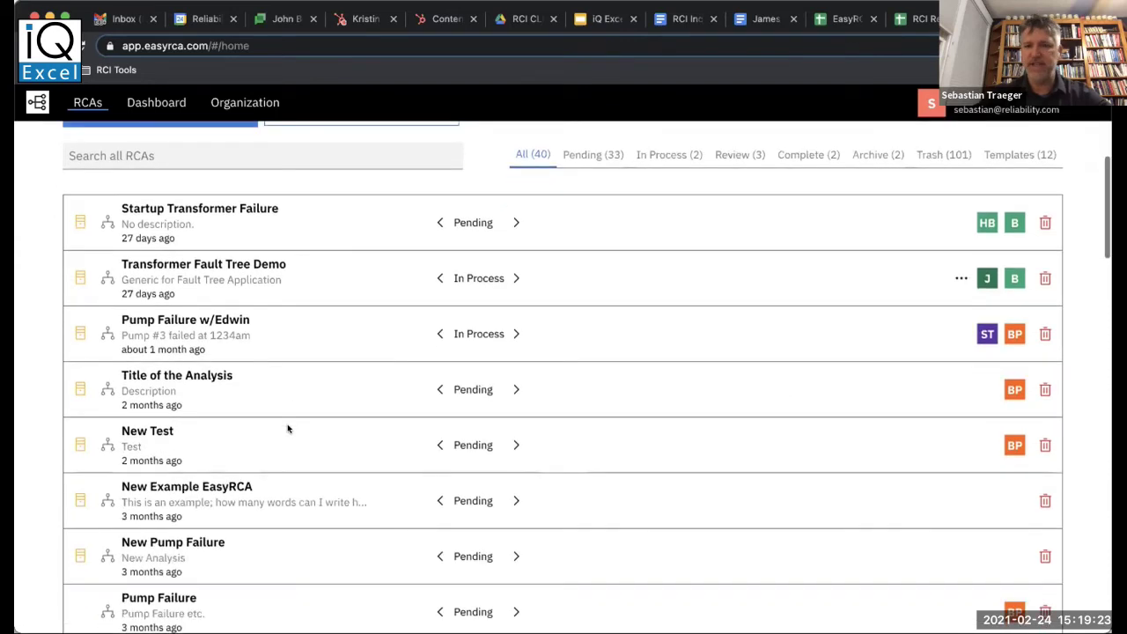
{"action": "scroll", "coordinate": [287, 429], "scroll_direction": "down", "scroll_amount": 5}
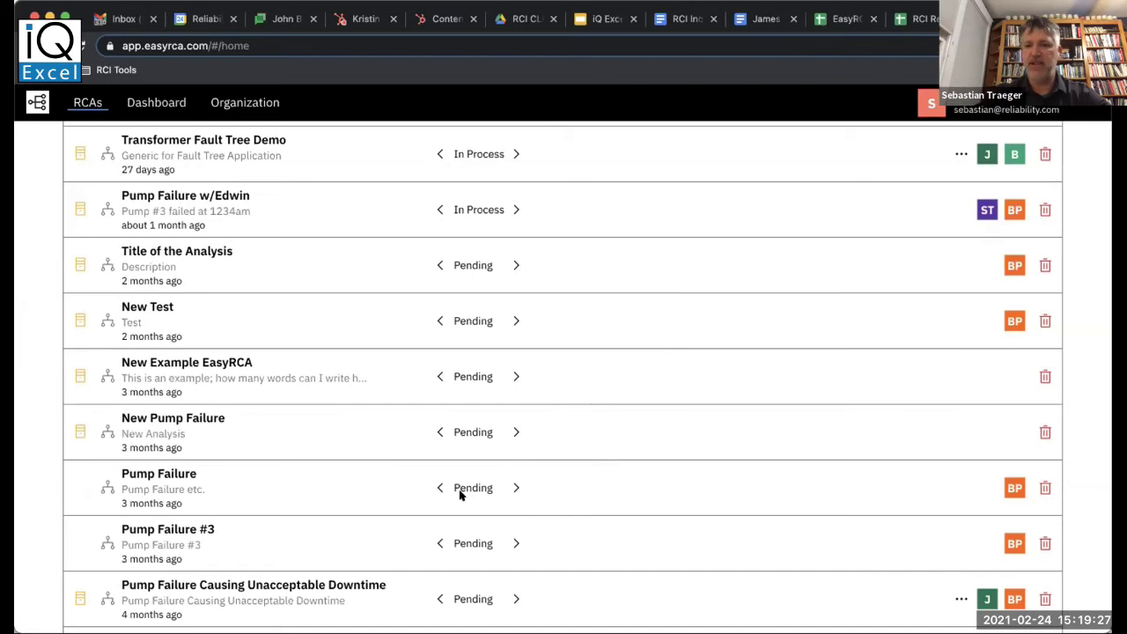
{"action": "scroll", "coordinate": [458, 494], "scroll_direction": "down", "scroll_amount": 3}
{"action": "scroll", "coordinate": [459, 495], "scroll_direction": "up", "scroll_amount": 3}
{"action": "scroll", "coordinate": [459, 494], "scroll_direction": "up", "scroll_amount": 8}
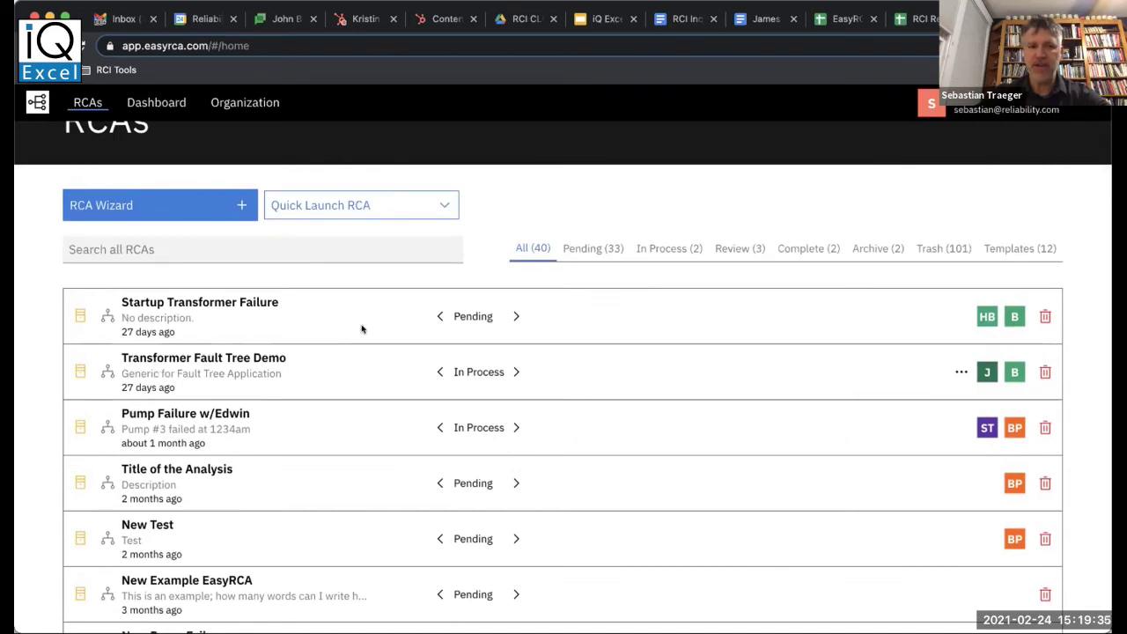
Open the logic tree of the Startup Transformer Failure analysis and examine its bushing failure branches up close.
{"action": "left_click", "coordinate": [445, 317]}
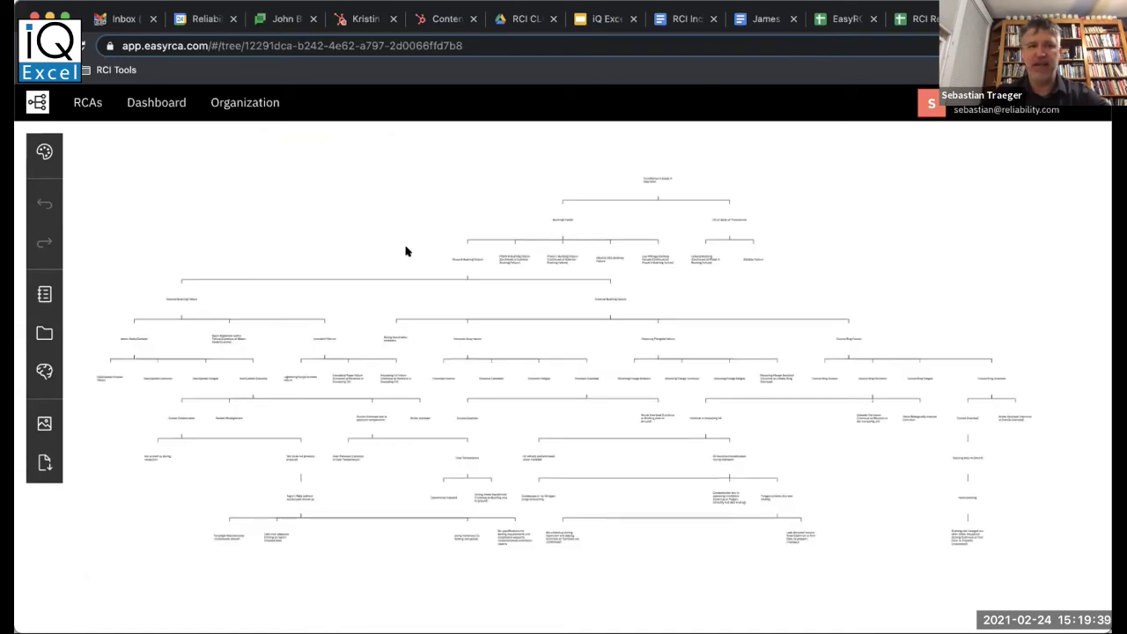
{"action": "scroll", "coordinate": [406, 252], "scroll_direction": "up", "scroll_amount": 5}
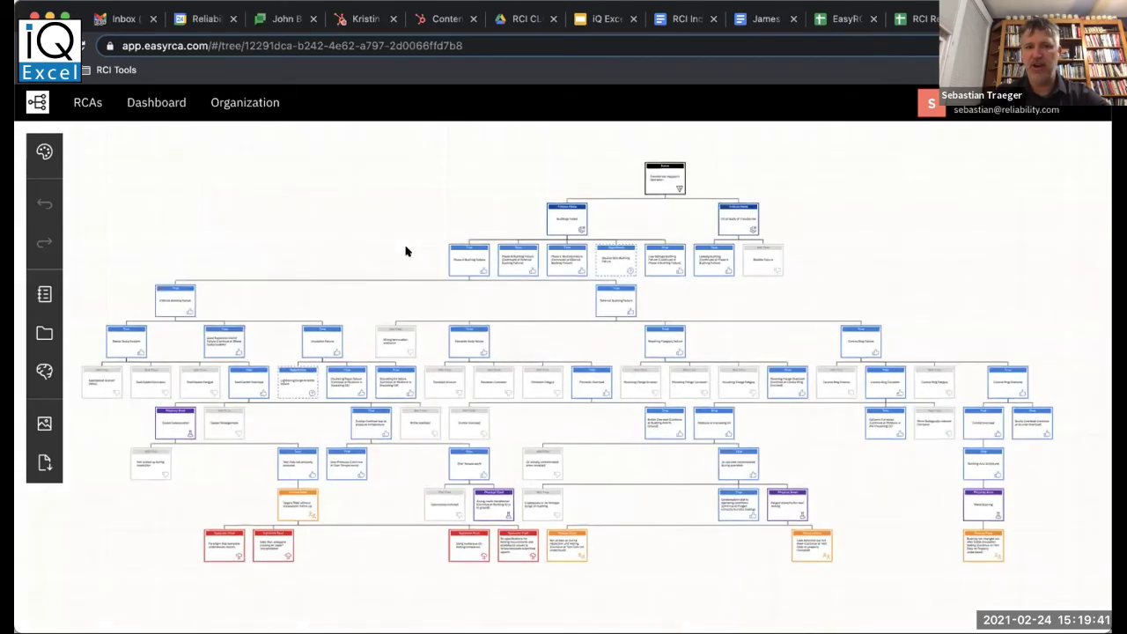
{"action": "scroll", "coordinate": [407, 249], "scroll_direction": "up", "scroll_amount": 2}
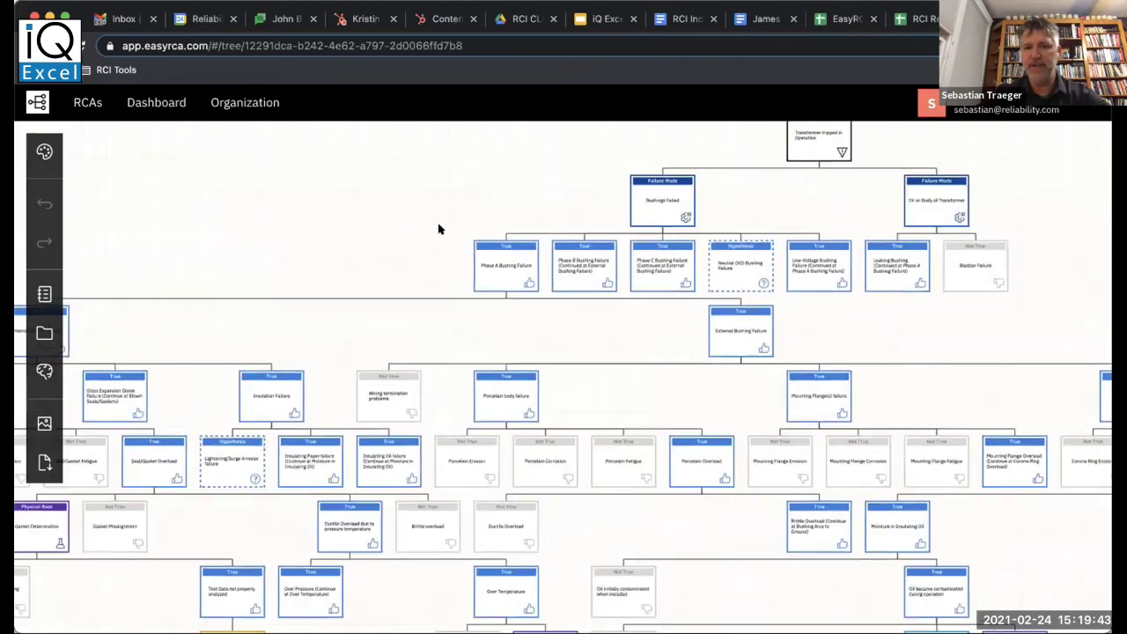
{"action": "left_click_drag", "start_coordinate": [448, 226], "coordinate": [533, 161]}
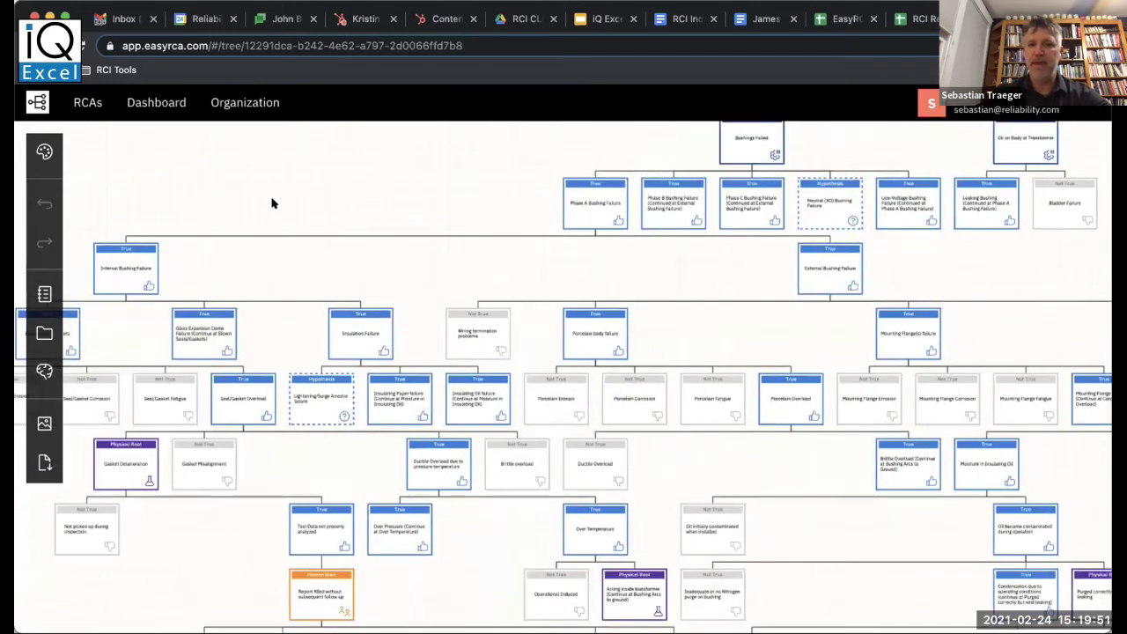
Return to the list of RCAs and start a new analysis with the RCA Wizard.
{"action": "left_click", "coordinate": [86, 103]}
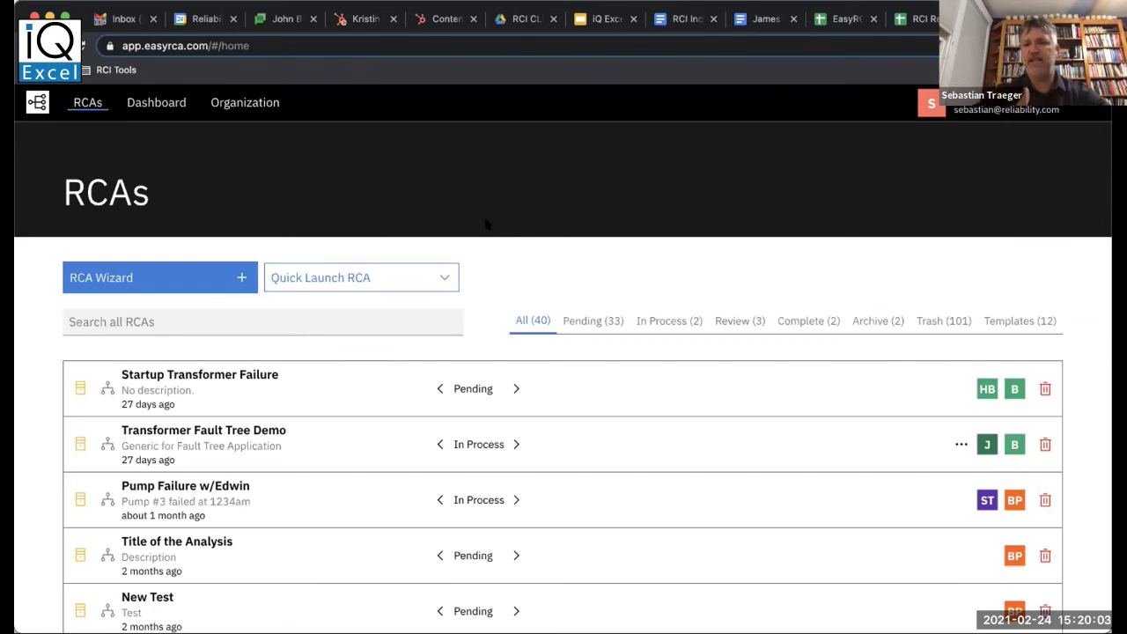
{"action": "scroll", "coordinate": [516, 239], "scroll_direction": "down", "scroll_amount": 1}
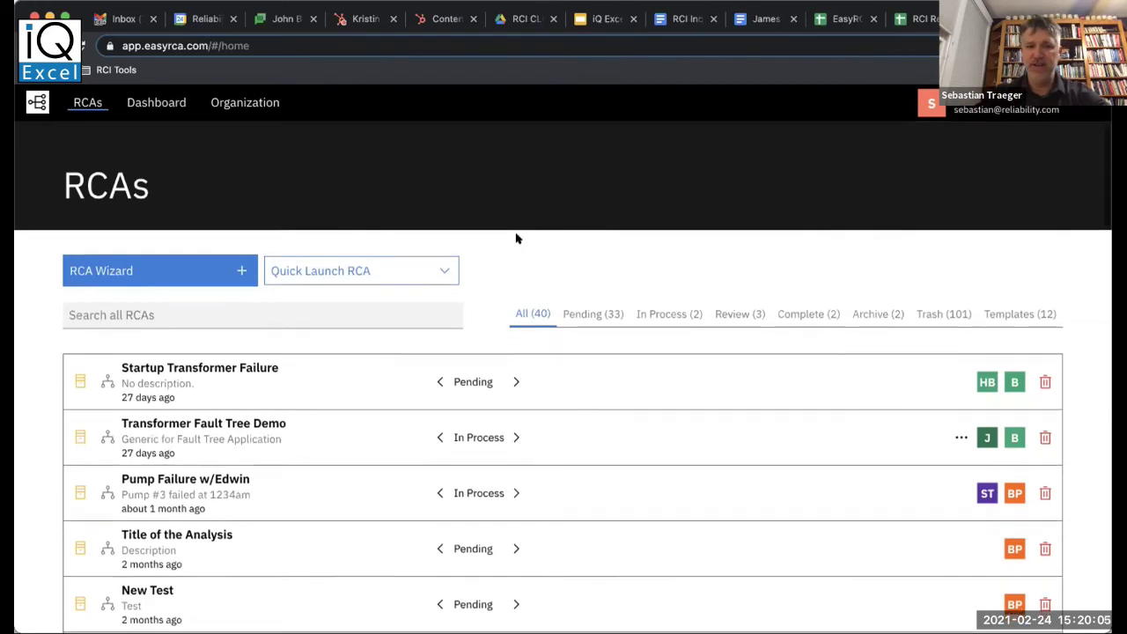
{"action": "scroll", "coordinate": [516, 239], "scroll_direction": "down", "scroll_amount": 2}
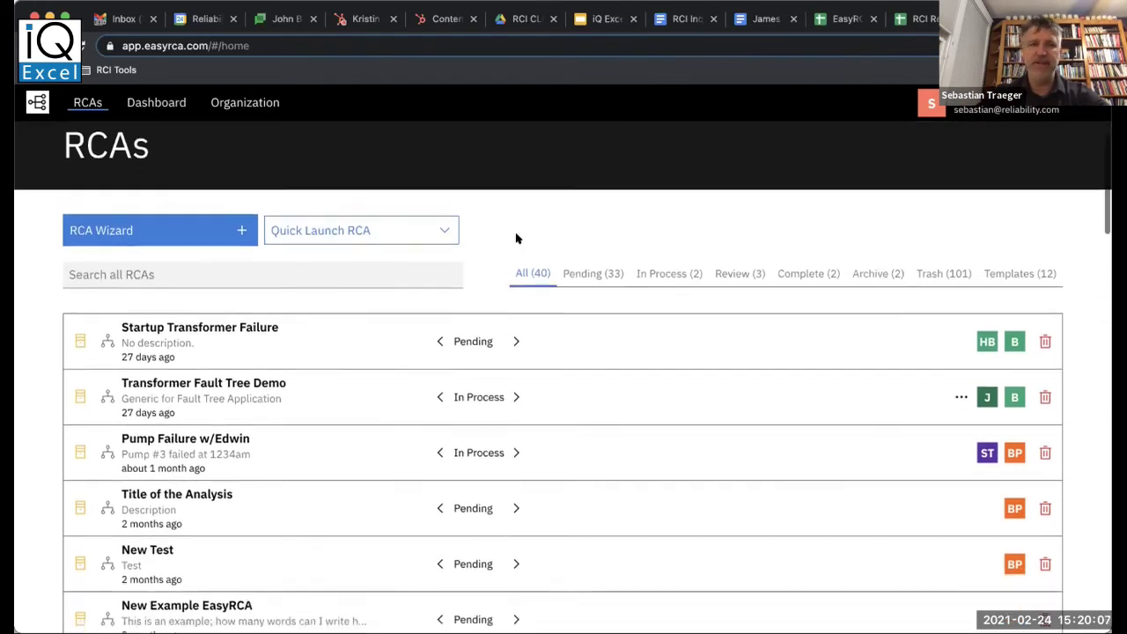
{"action": "scroll", "coordinate": [516, 239], "scroll_direction": "down", "scroll_amount": 1}
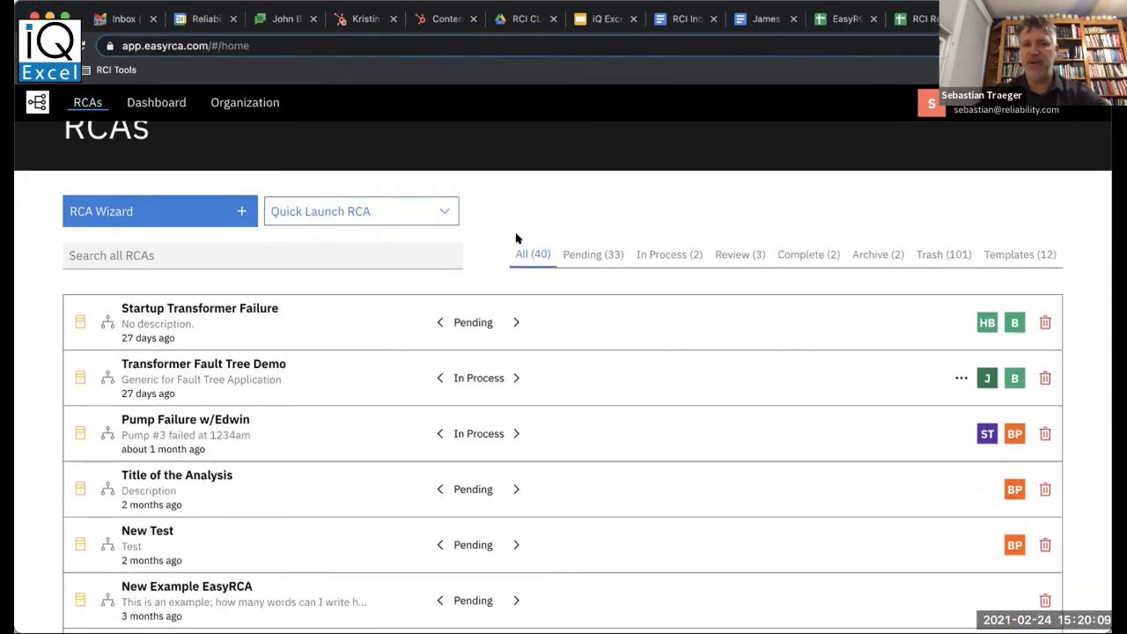
{"action": "left_click", "coordinate": [176, 216]}
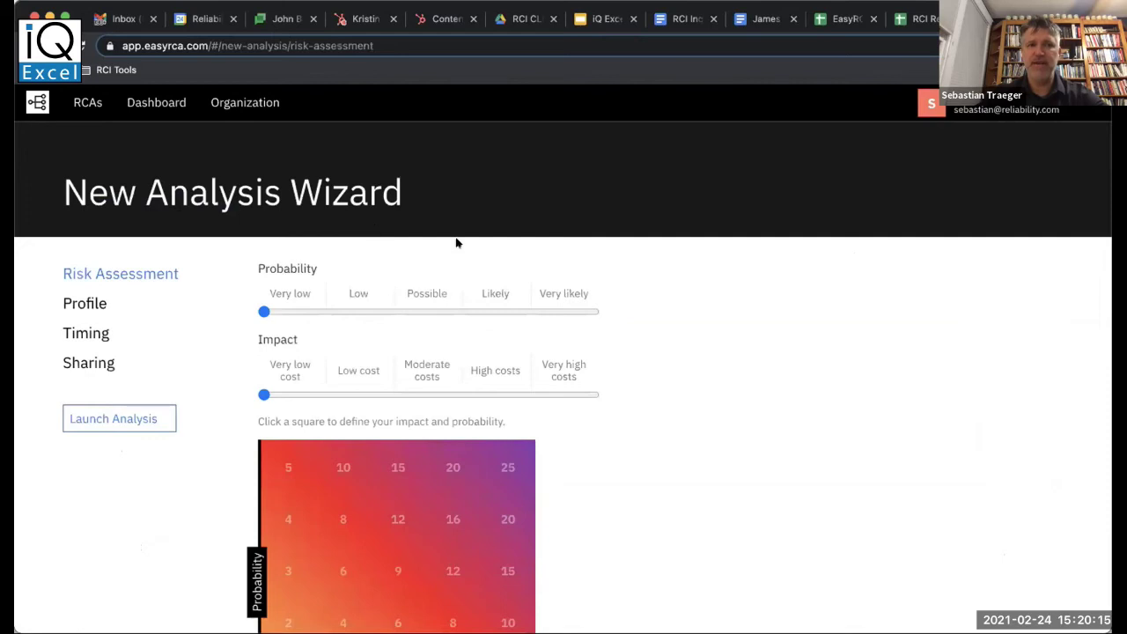
Rate the new analysis's risk with probability Possible and impact Low cost.
{"action": "scroll", "coordinate": [607, 361], "scroll_direction": "down", "scroll_amount": 2}
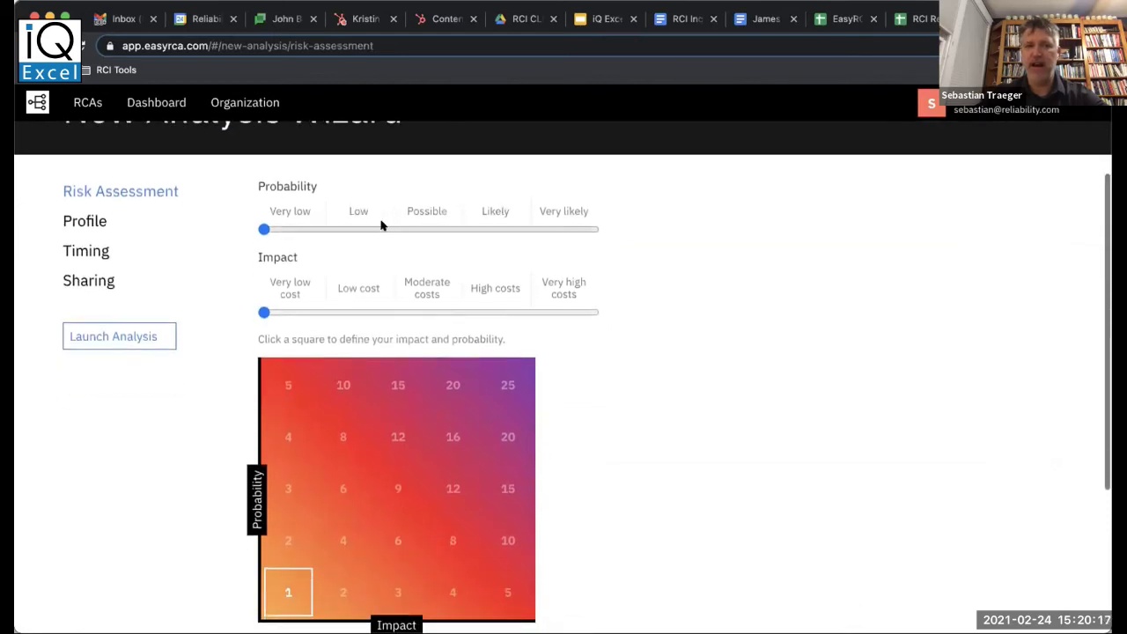
{"action": "left_click_drag", "start_coordinate": [264, 229], "coordinate": [350, 229]}
{"action": "left_click", "coordinate": [390, 229]}
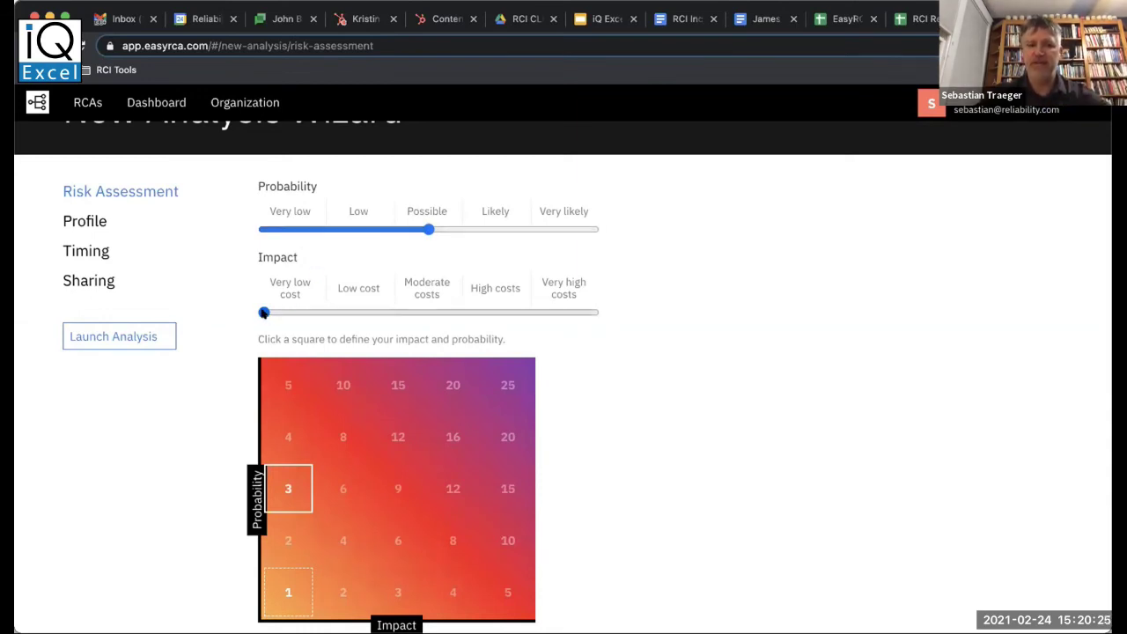
{"action": "left_click", "coordinate": [338, 310]}
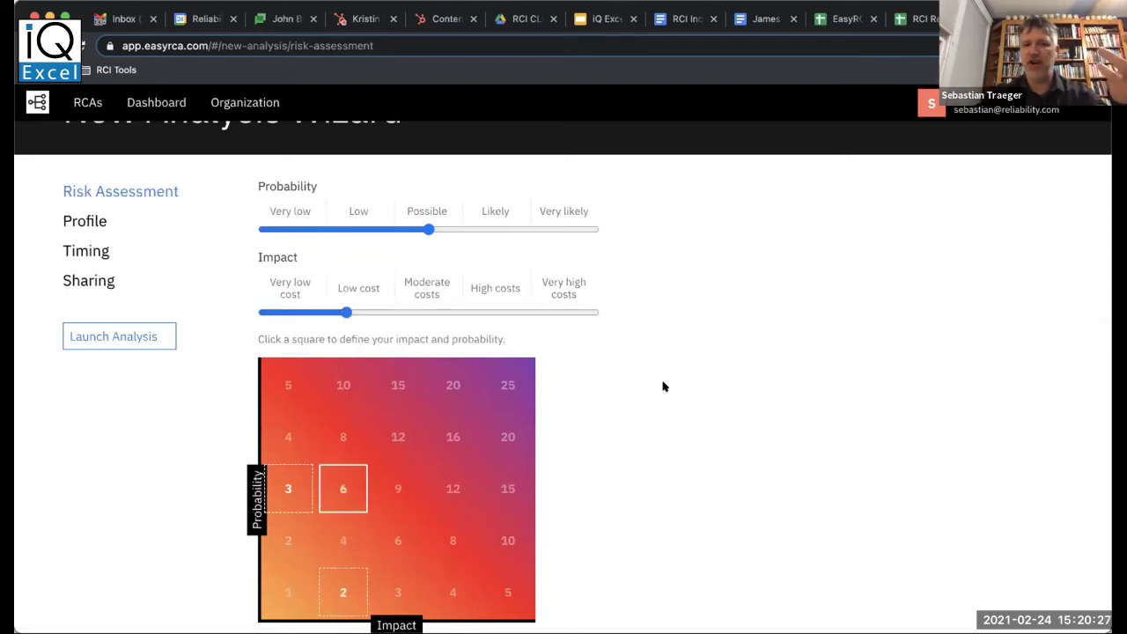
Review the methodology recommendation, keep PROACT as the methodology, and continue to the analysis profile.
{"action": "scroll", "coordinate": [664, 387], "scroll_direction": "down", "scroll_amount": 2}
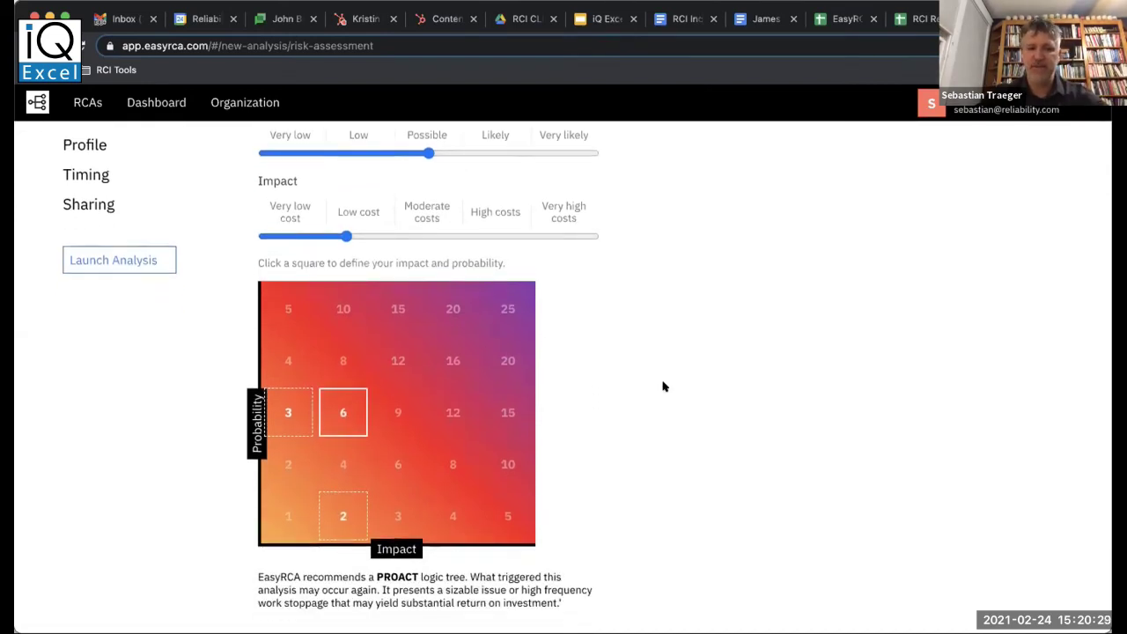
{"action": "scroll", "coordinate": [664, 387], "scroll_direction": "down", "scroll_amount": 4}
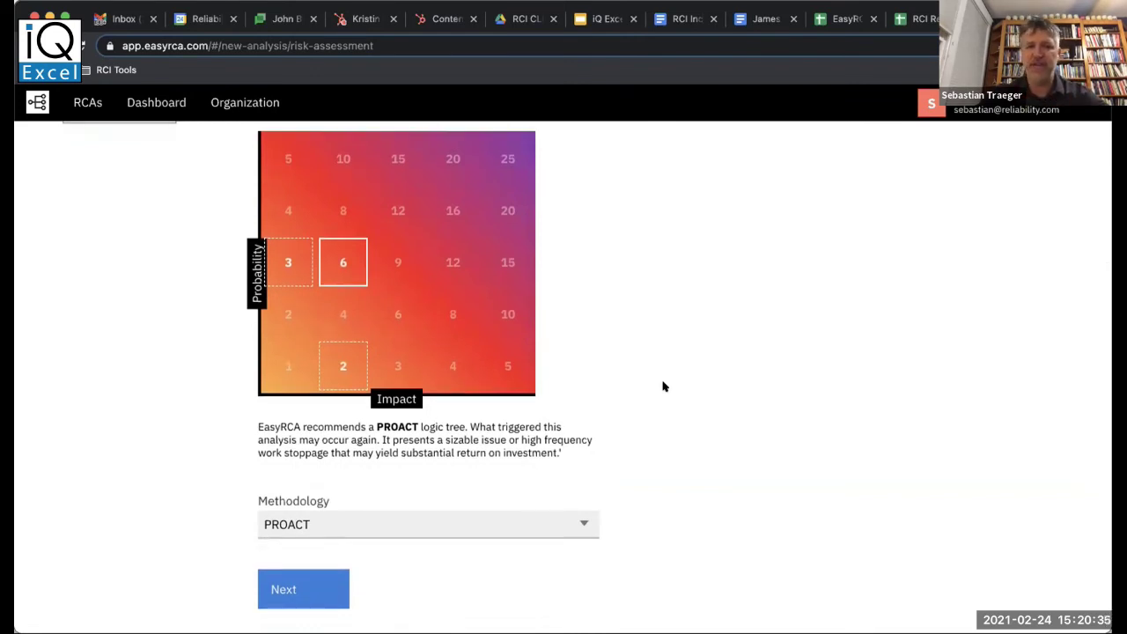
{"action": "scroll", "coordinate": [681, 361], "scroll_direction": "up", "scroll_amount": 2}
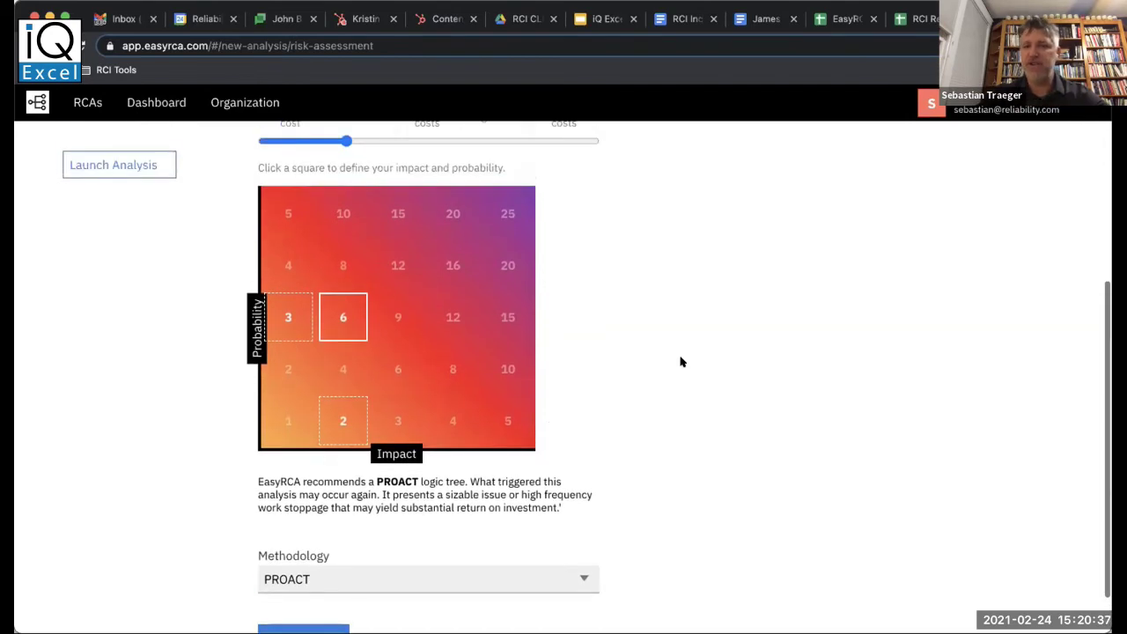
{"action": "scroll", "coordinate": [680, 361], "scroll_direction": "down", "scroll_amount": 1}
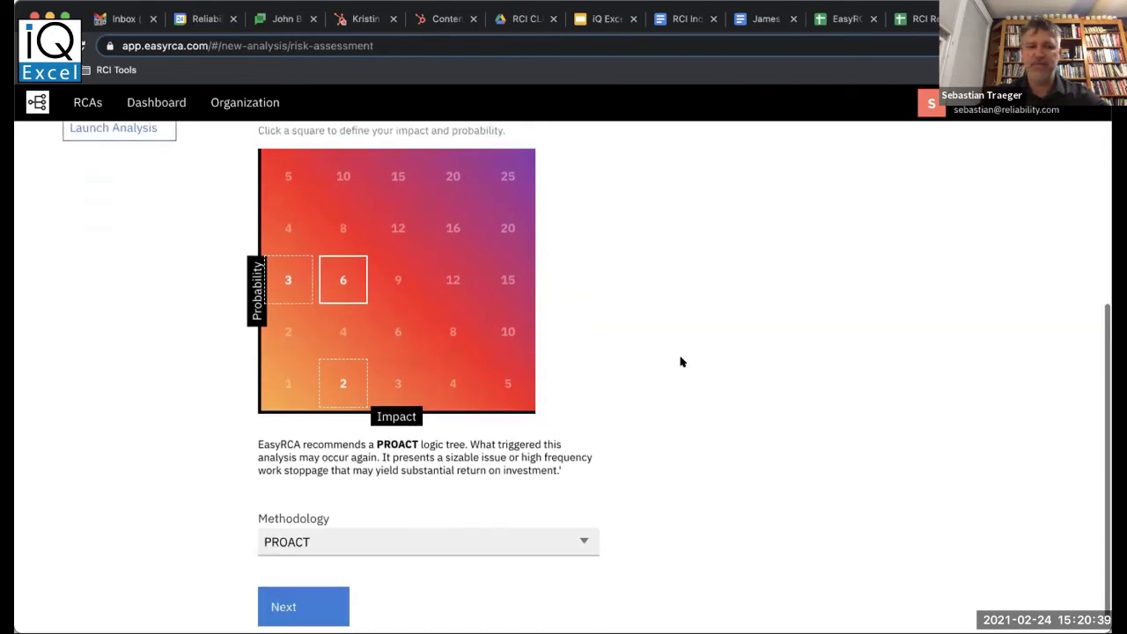
{"action": "left_click", "coordinate": [310, 544]}
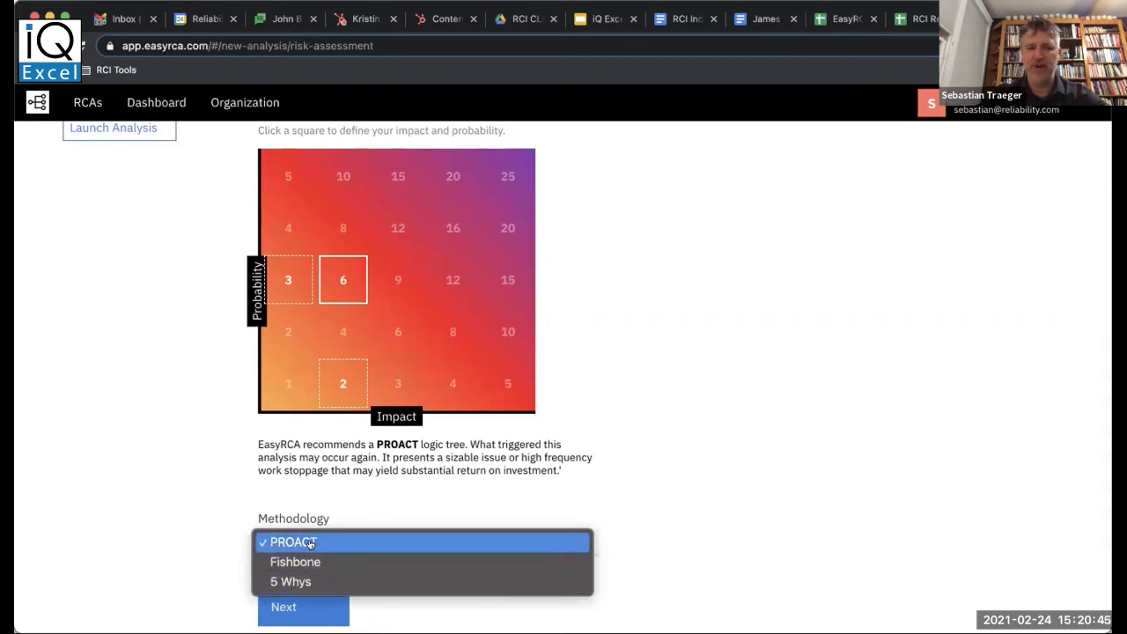
{"action": "left_click", "coordinate": [310, 543]}
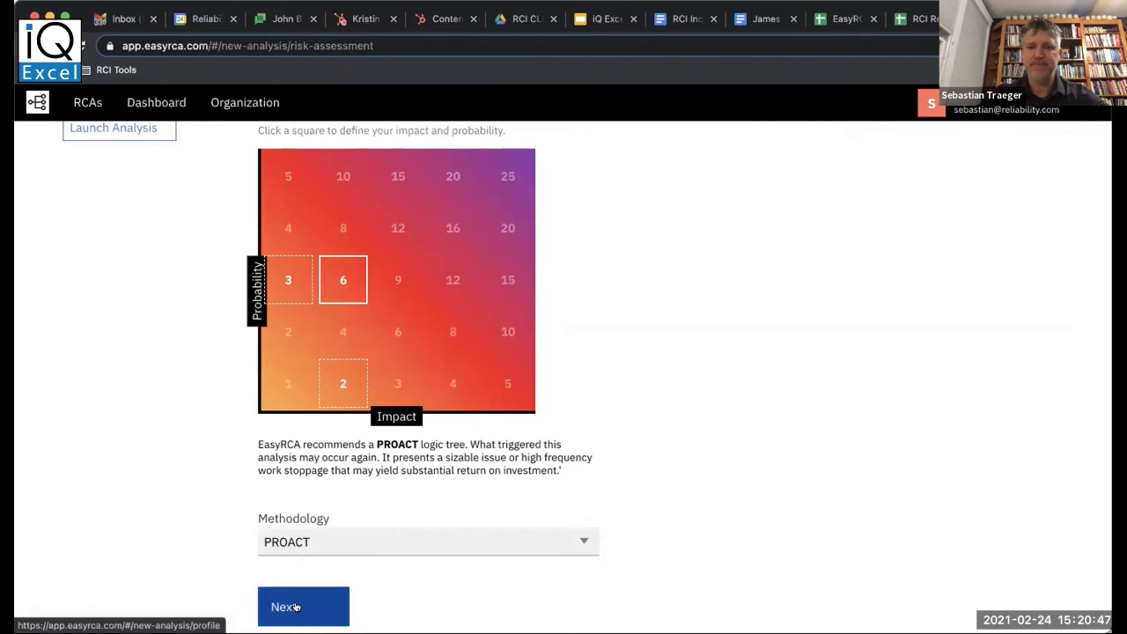
{"action": "left_click", "coordinate": [296, 606]}
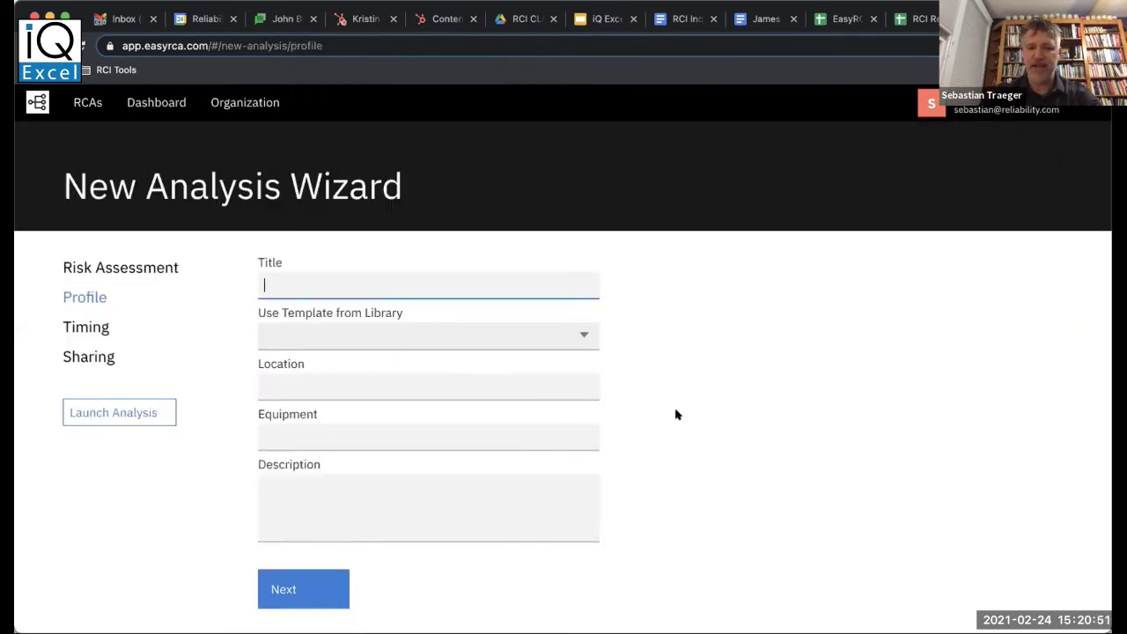
Title the analysis "Pump Failure" and check the available library templates without choosing one.
{"action": "type", "text": "Pump Failure"}
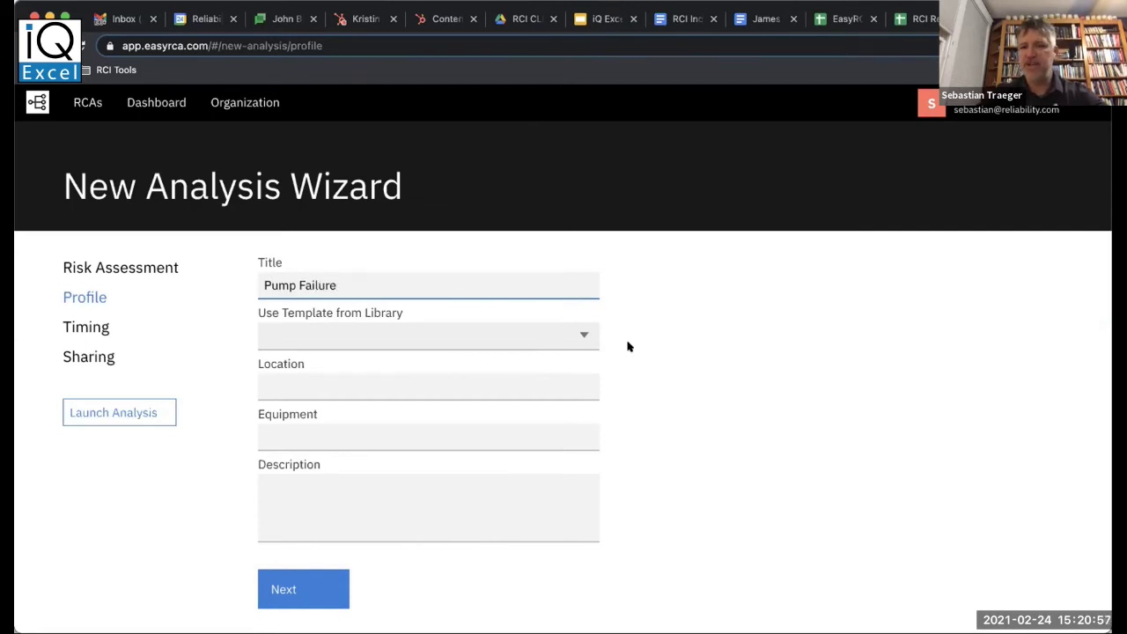
{"action": "left_click", "coordinate": [563, 338]}
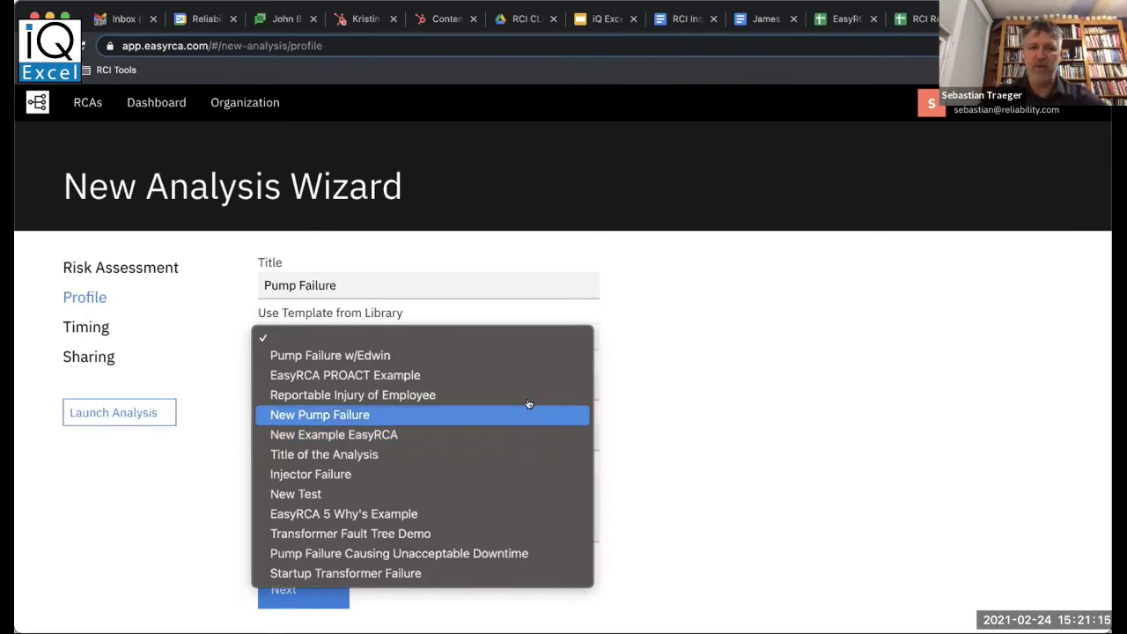
{"action": "left_click", "coordinate": [646, 340]}
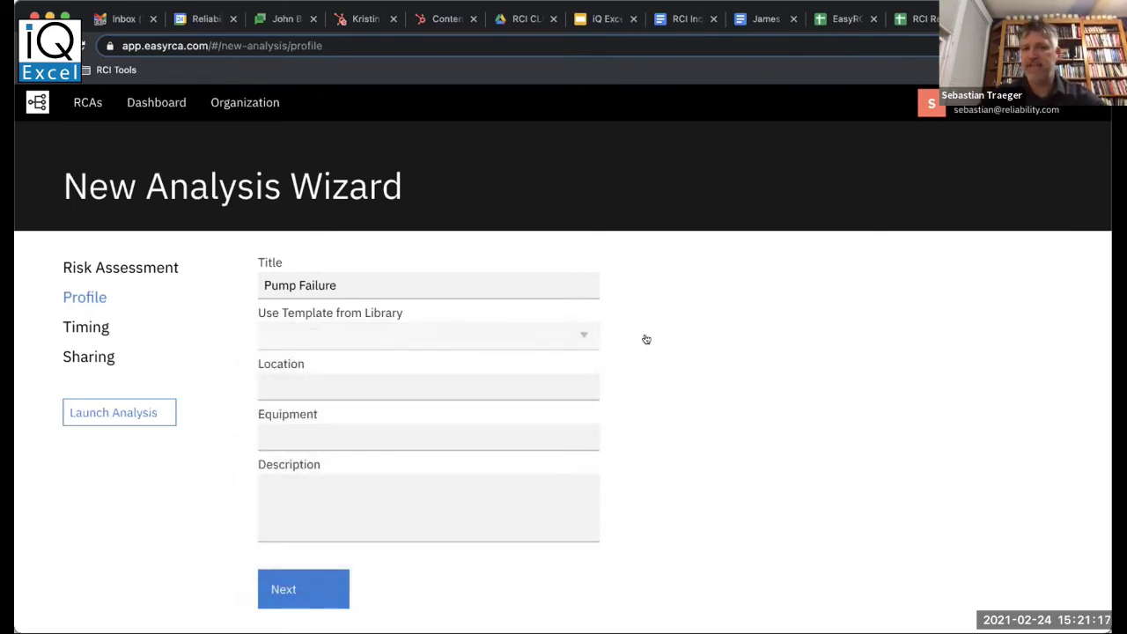
Fill in the profile with location "Location", equipment "Equipment" and description "Desription".
{"action": "left_click", "coordinate": [431, 386]}
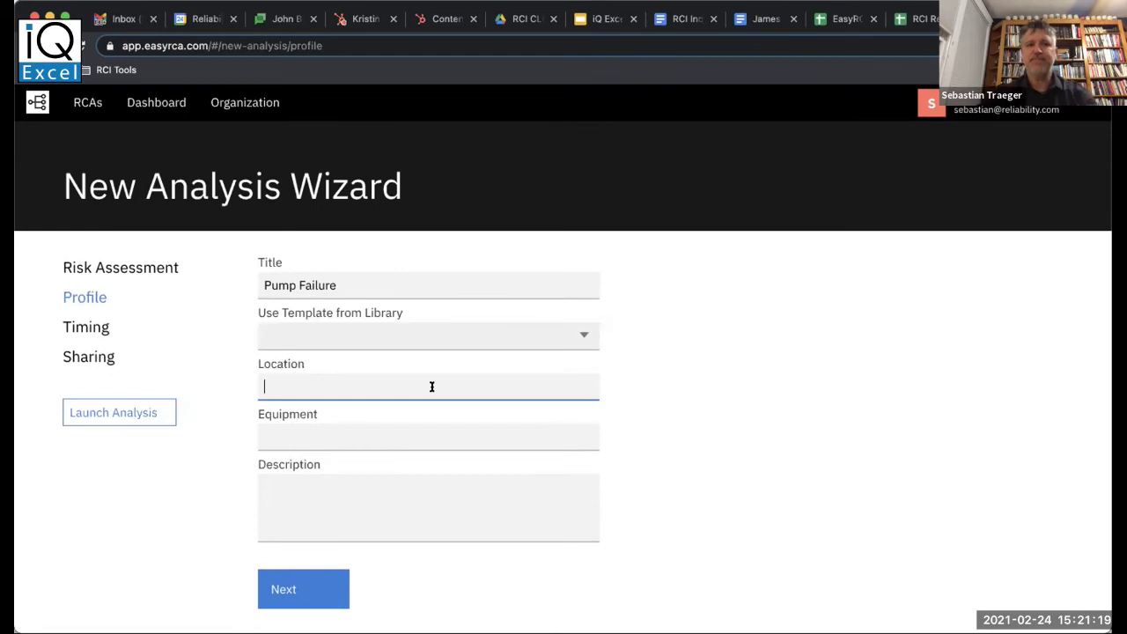
{"action": "type", "text": "Location"}
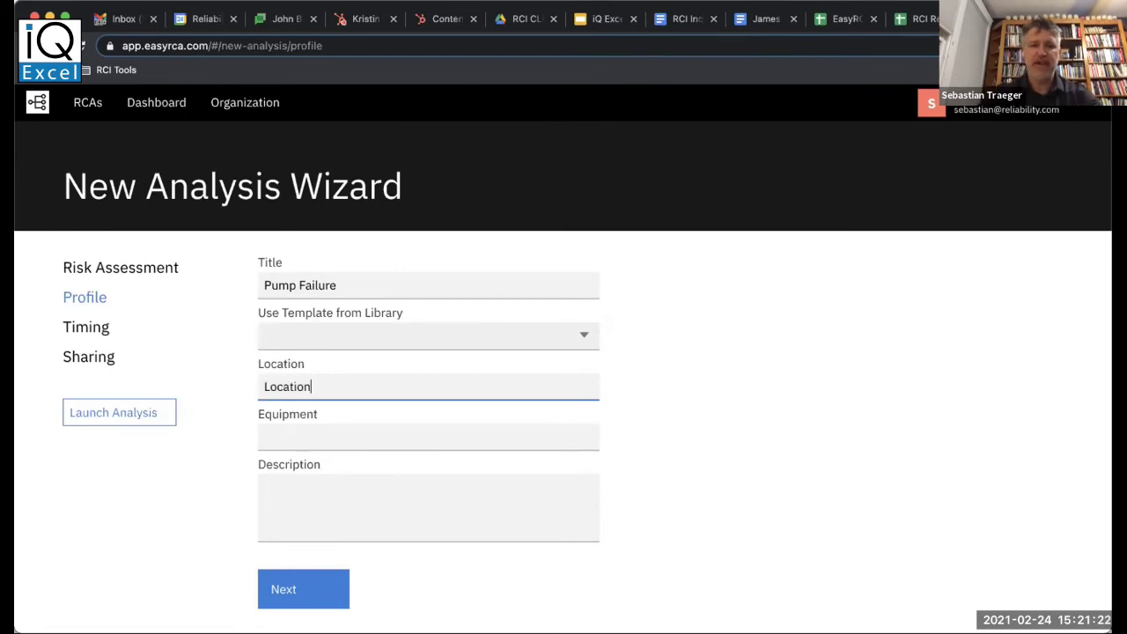
{"action": "key", "text": "Tab"}
{"action": "type", "text": "Equ"}
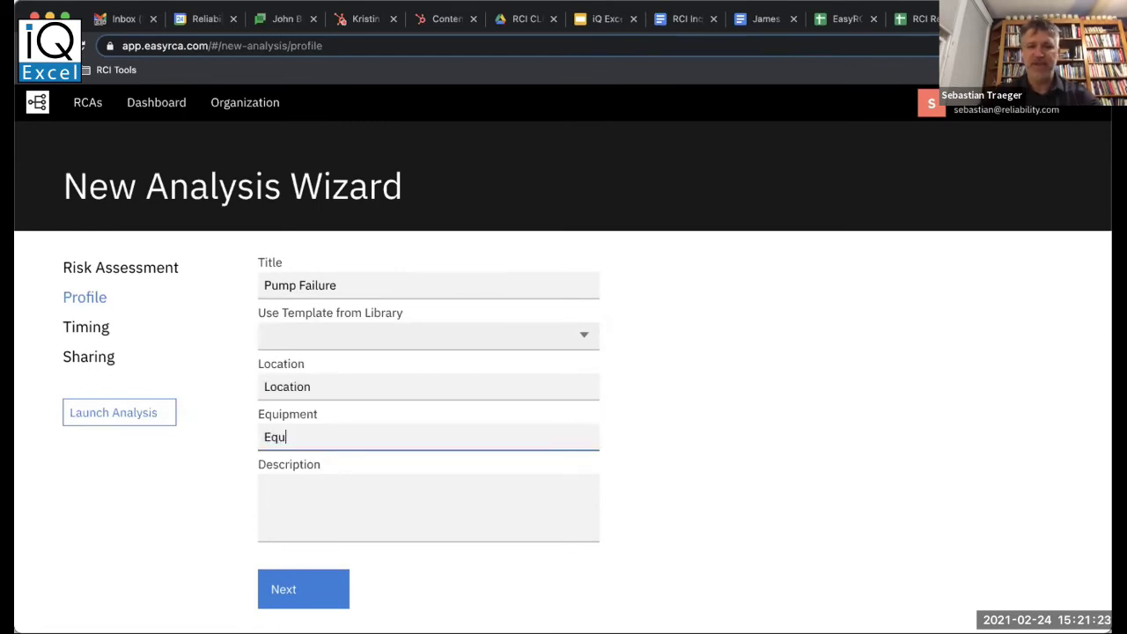
{"action": "type", "text": "ipment"}
{"action": "left_click", "coordinate": [361, 505]}
{"action": "type", "text": "Des"}
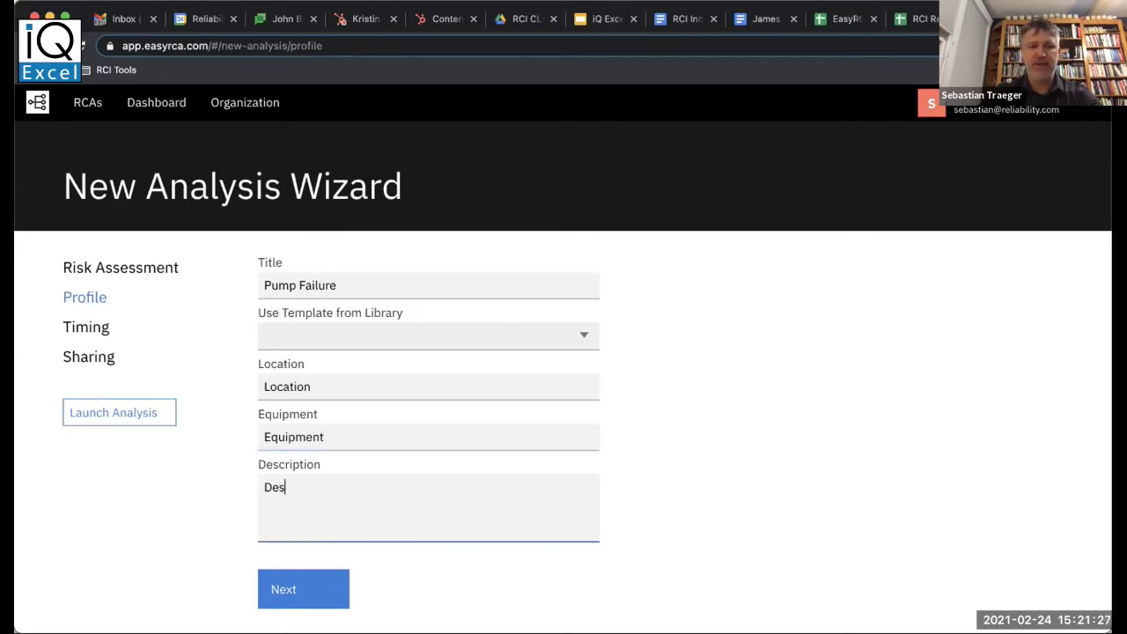
{"action": "type", "text": "rc"}
{"action": "type", "text": "ir"}
{"action": "type", "text": "tion"}
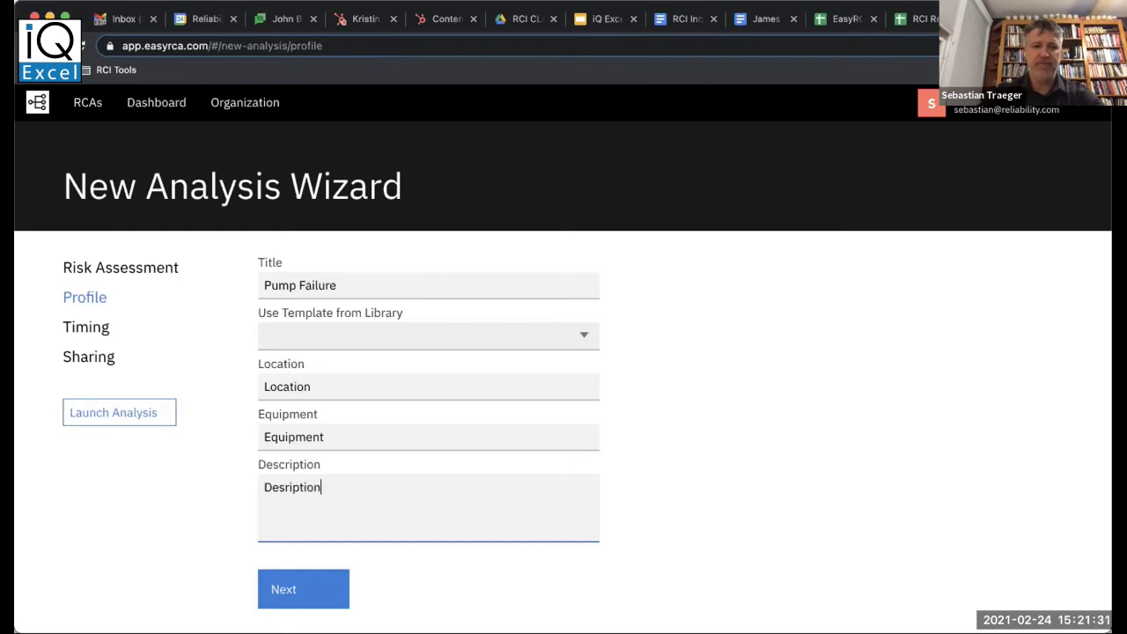
Continue to the analysis timing and set the expected completion date to 03/03/2021.
{"action": "left_click", "coordinate": [297, 591]}
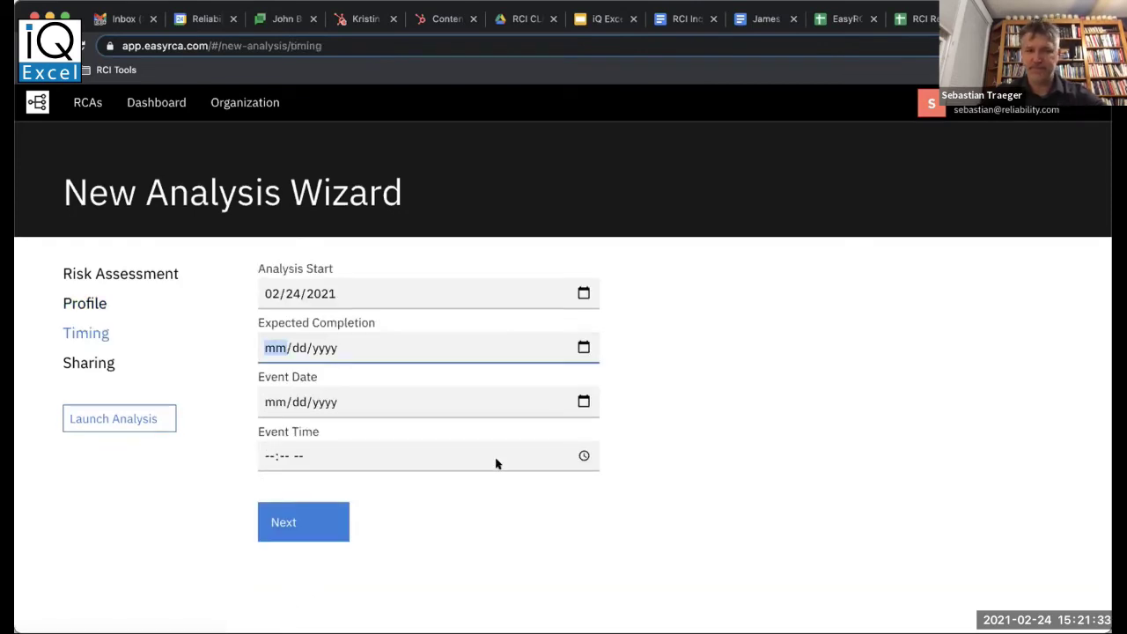
{"action": "left_click", "coordinate": [583, 345]}
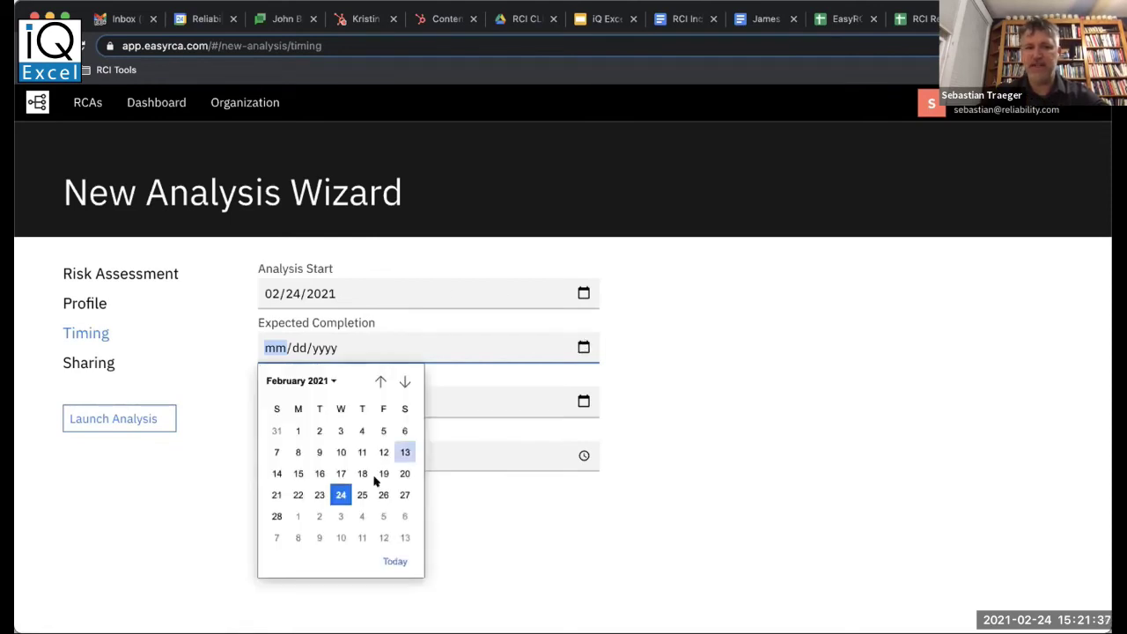
{"action": "left_click", "coordinate": [340, 515]}
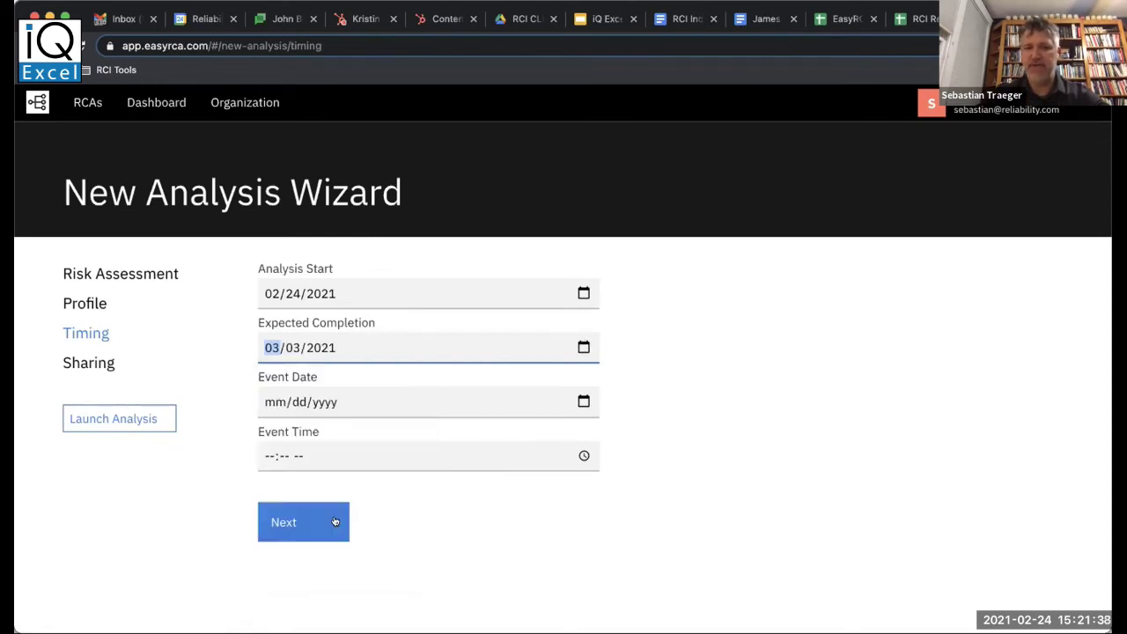
Set the event date to 02/10/2021 and the event time to 06:21 PM, and continue to the sharing settings.
{"action": "left_click", "coordinate": [584, 401]}
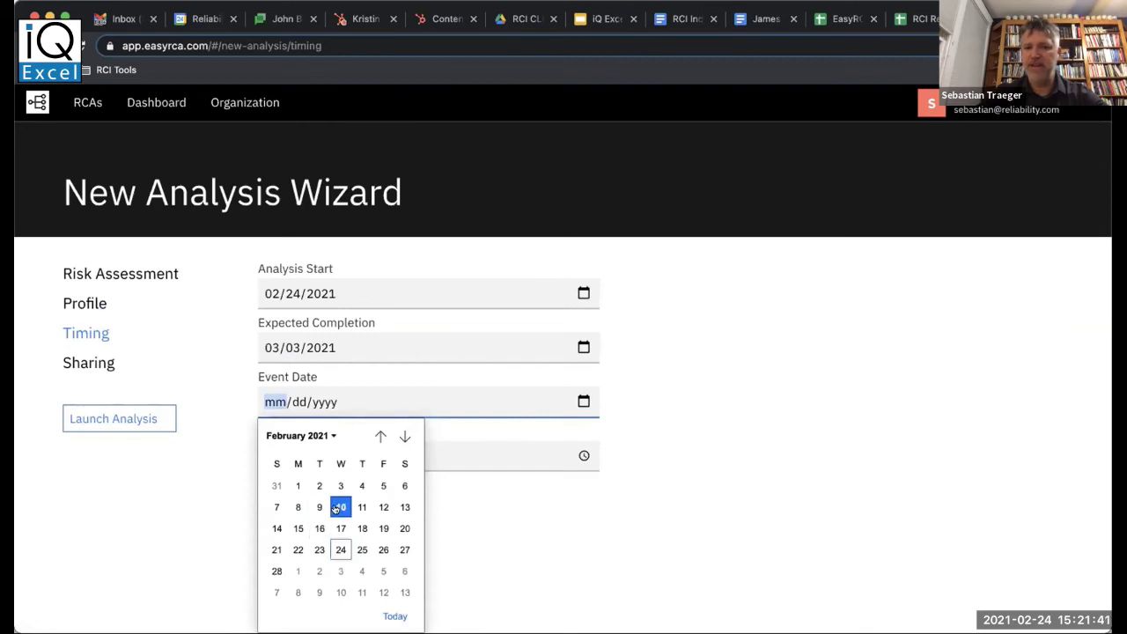
{"action": "left_click", "coordinate": [340, 507]}
{"action": "left_click", "coordinate": [269, 455]}
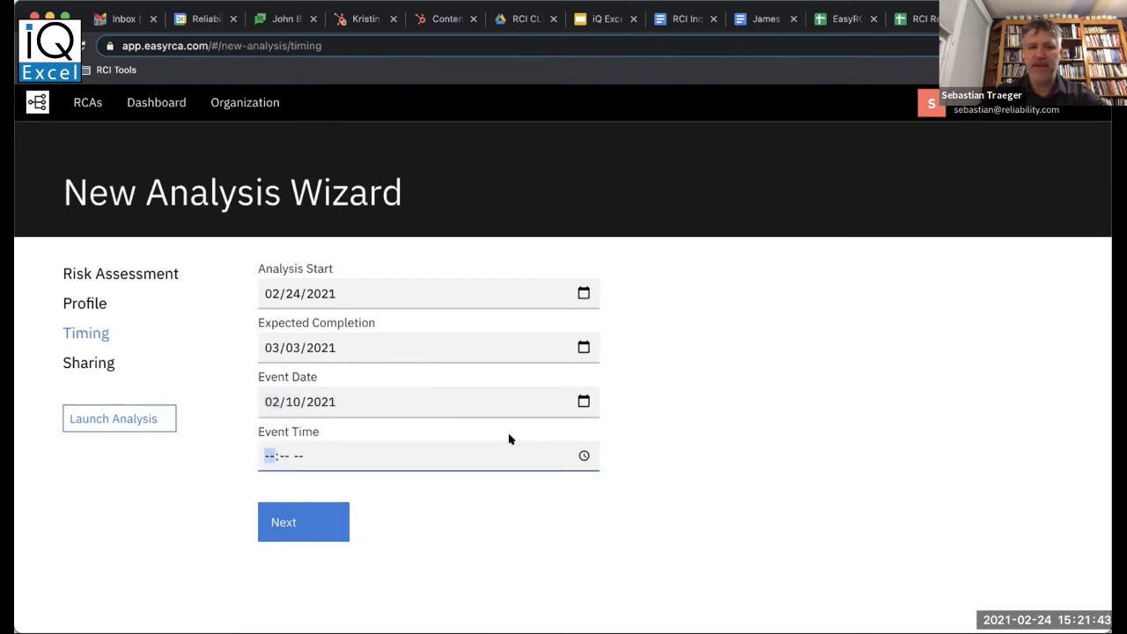
{"action": "left_click", "coordinate": [584, 456]}
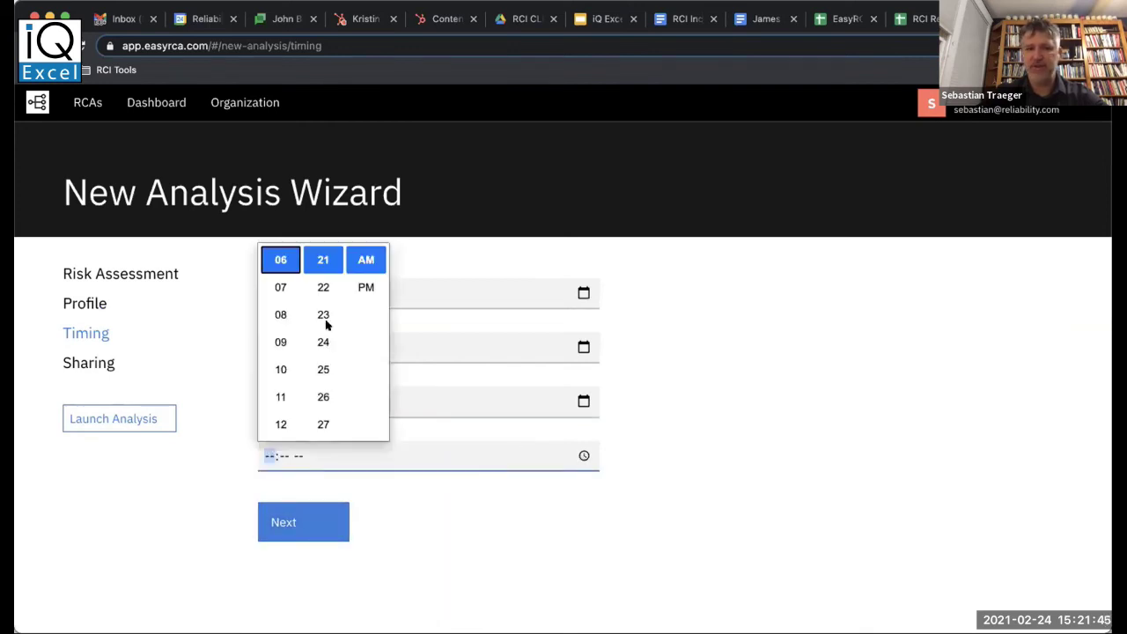
{"action": "left_click", "coordinate": [357, 284]}
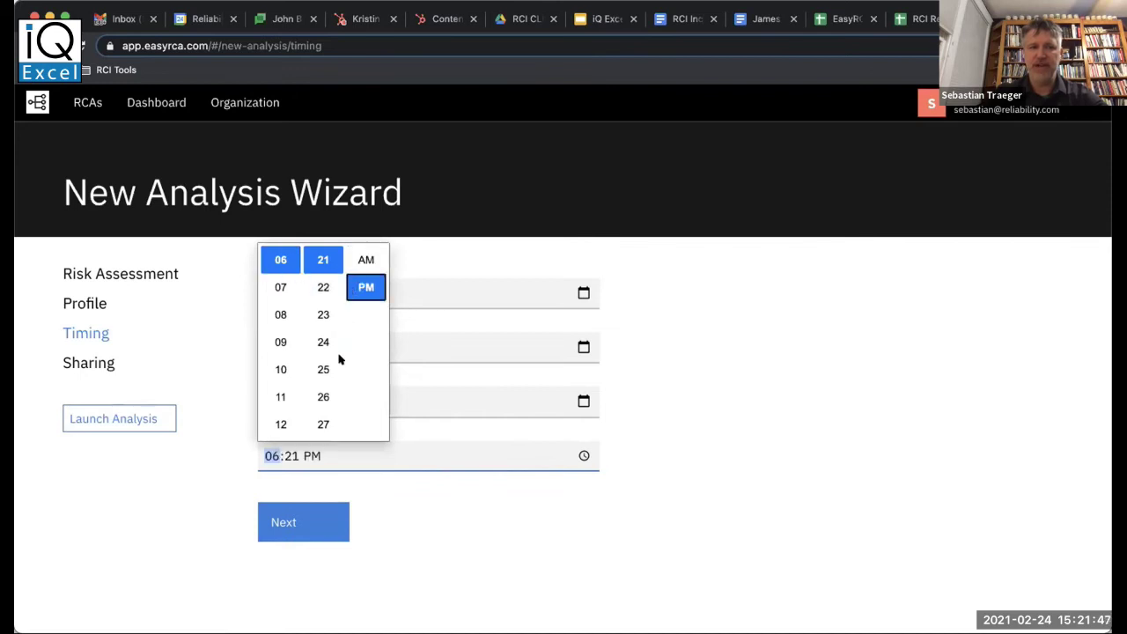
{"action": "left_click", "coordinate": [308, 524]}
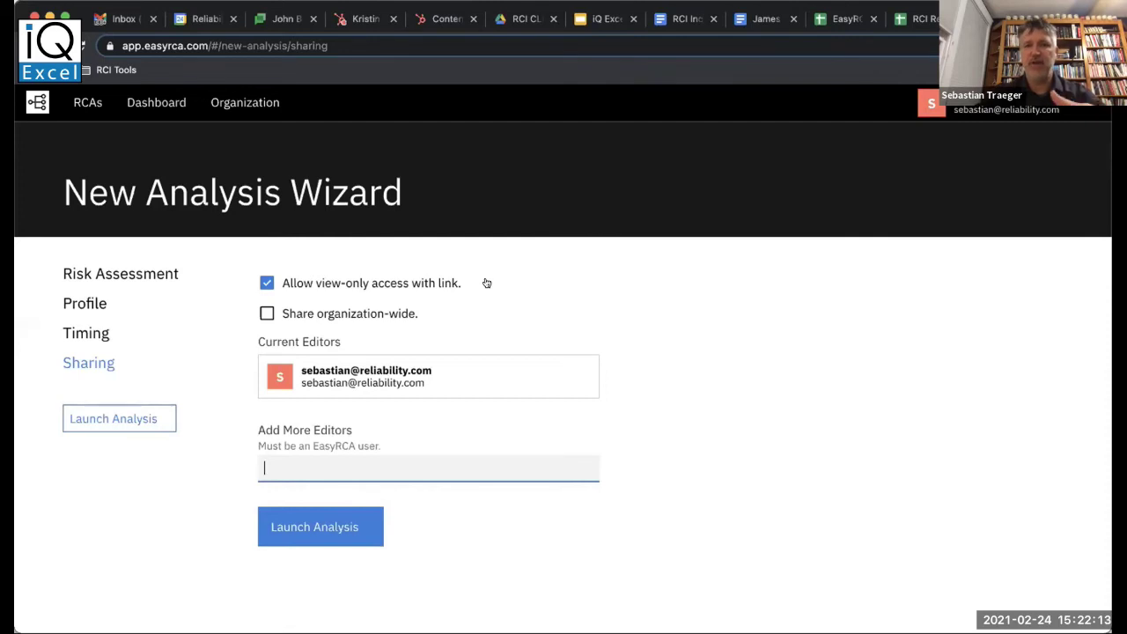
Add a colleague as an editor with organization-wide sharing left off, and launch the analysis.
{"action": "left_click", "coordinate": [265, 313]}
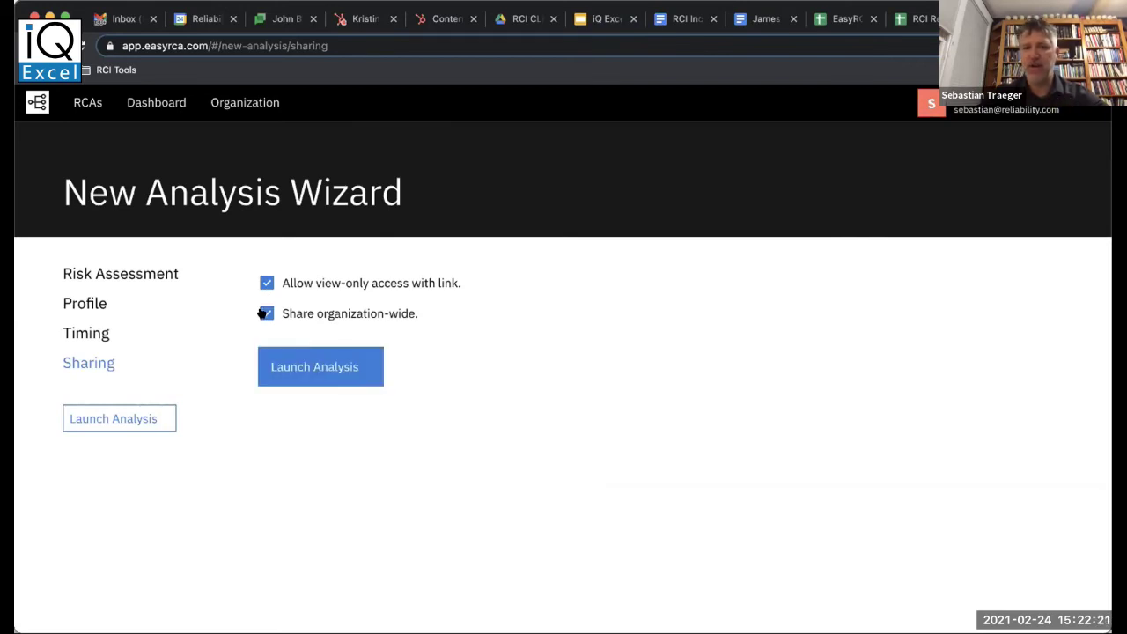
{"action": "left_click", "coordinate": [265, 314]}
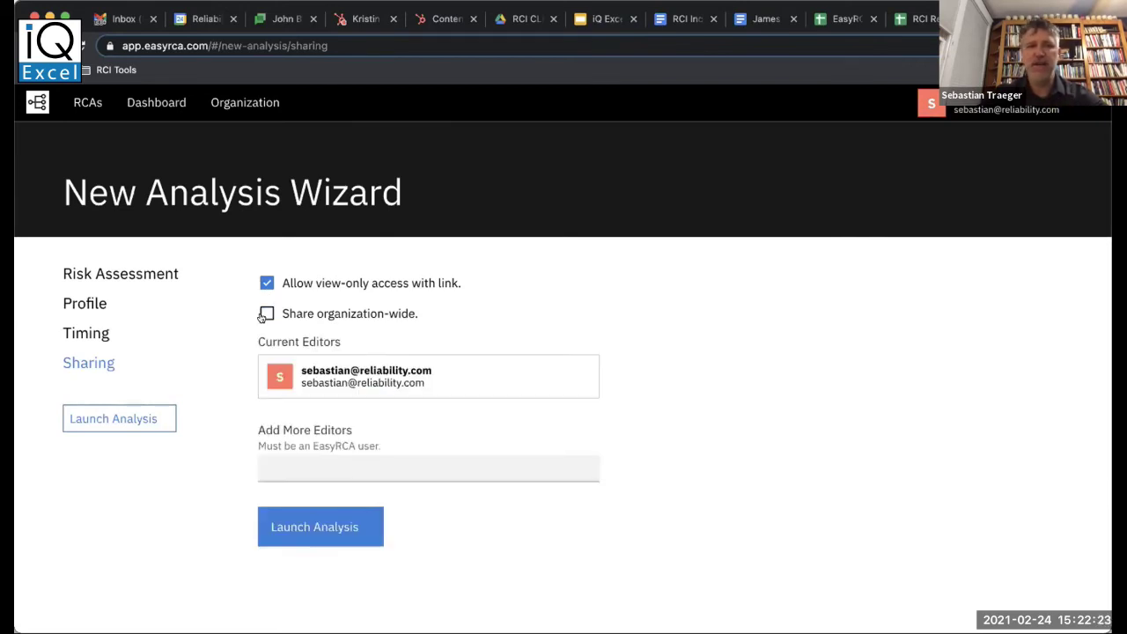
{"action": "left_click", "coordinate": [290, 460]}
{"action": "type", "text": "bl"}
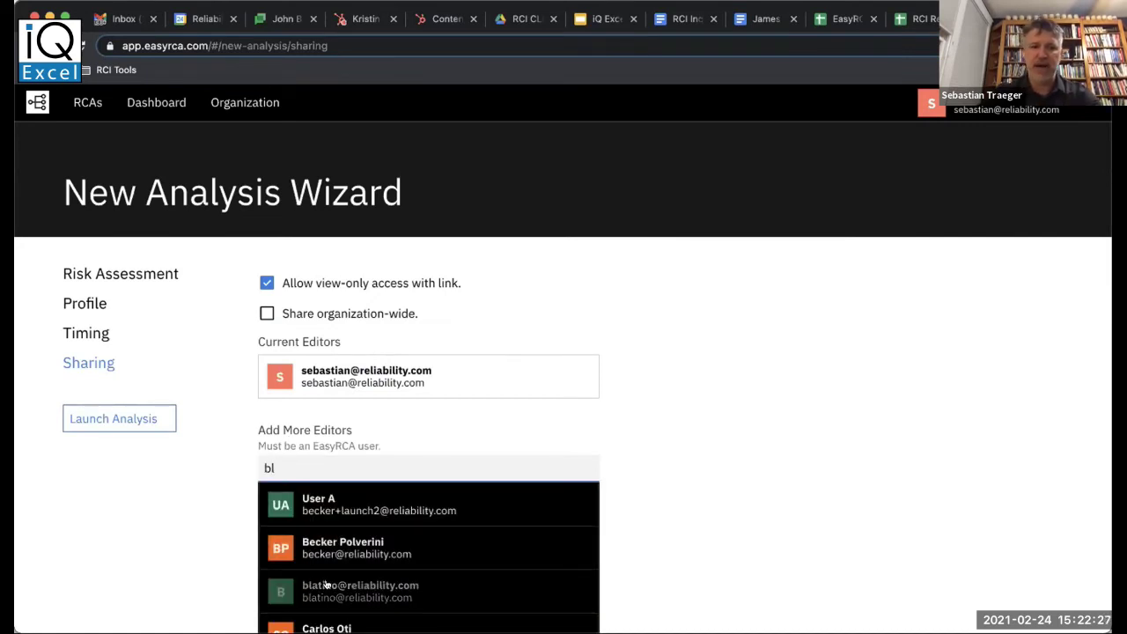
{"action": "left_click", "coordinate": [352, 589]}
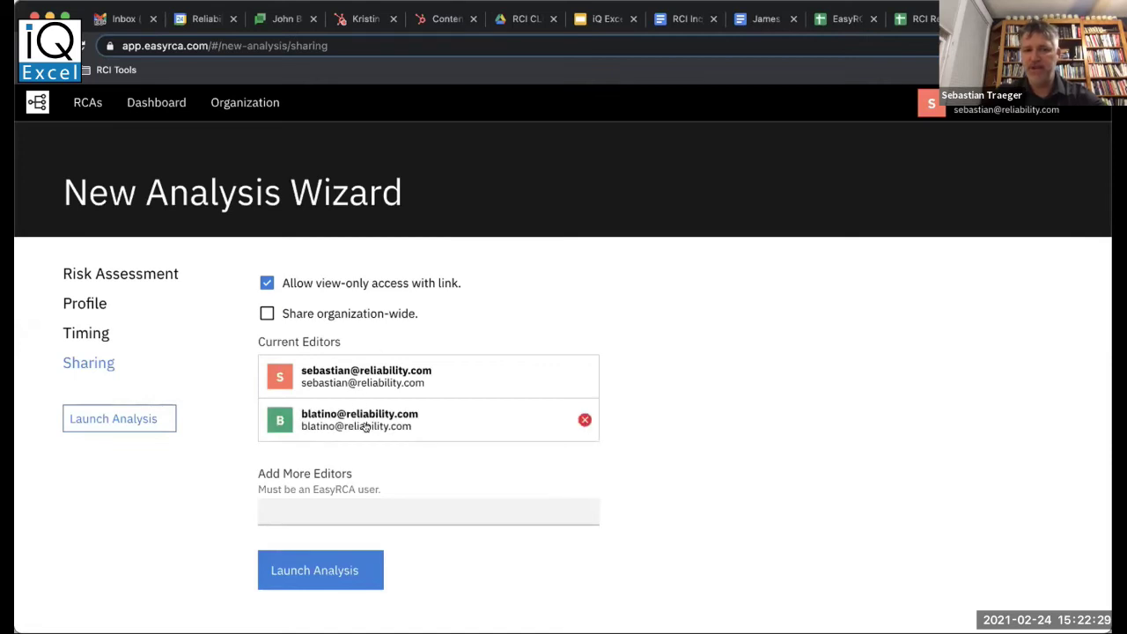
{"action": "left_click", "coordinate": [315, 565]}
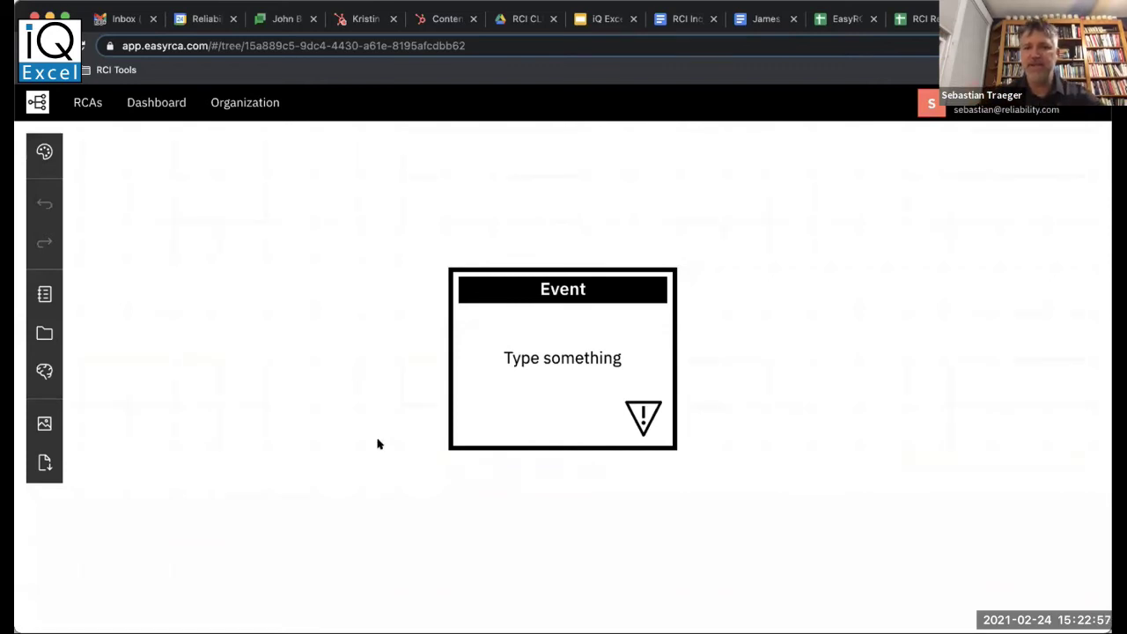
Enter "Pump Failure" as the text of the Event node in the logic tree.
{"action": "left_click_drag", "start_coordinate": [382, 450], "coordinate": [371, 378]}
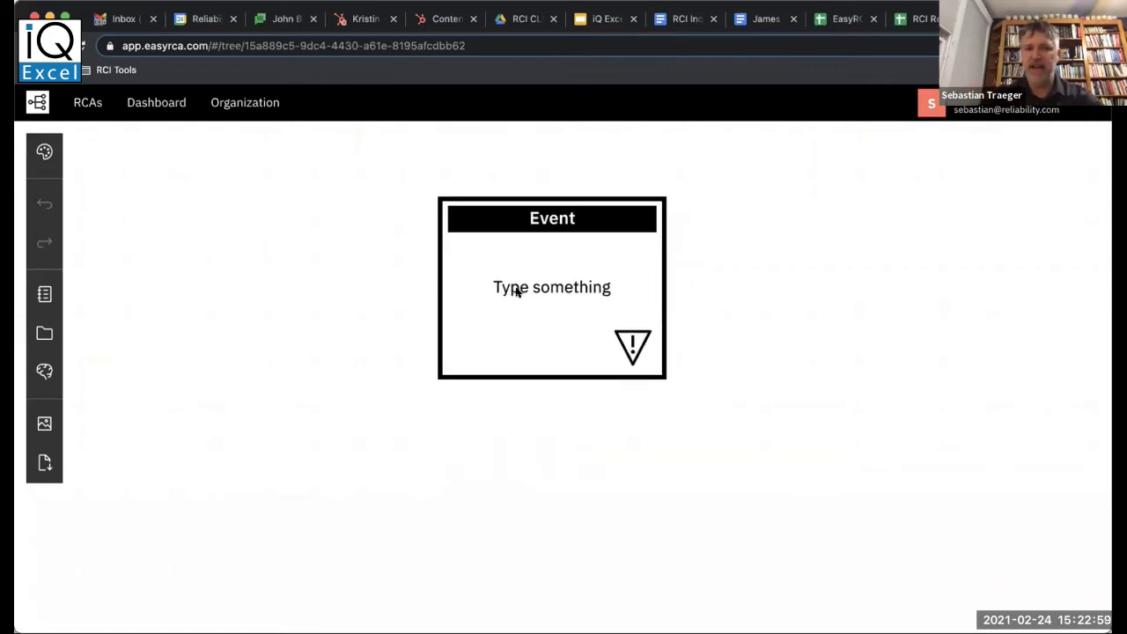
{"action": "scroll", "coordinate": [481, 464], "scroll_direction": "down", "scroll_amount": 2}
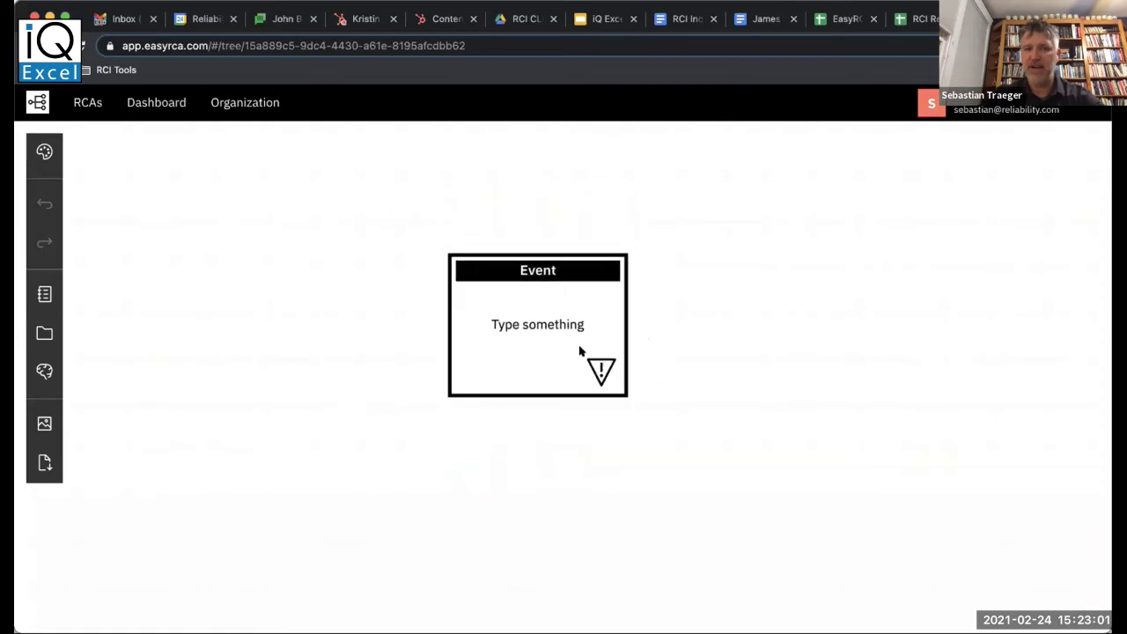
{"action": "left_click", "coordinate": [546, 338]}
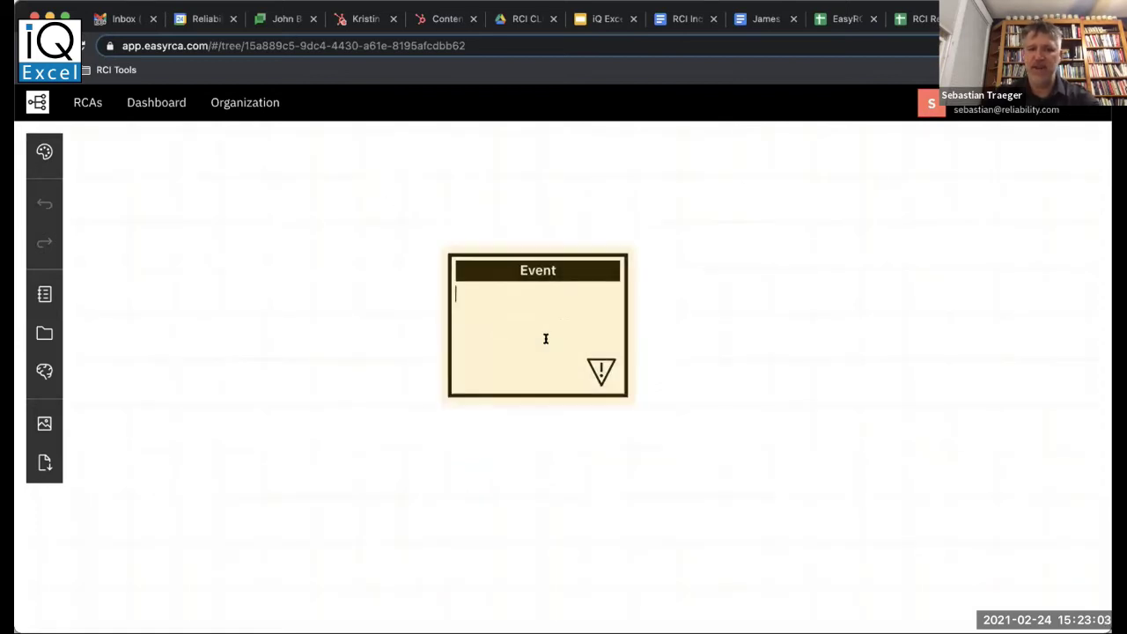
{"action": "type", "text": "P"}
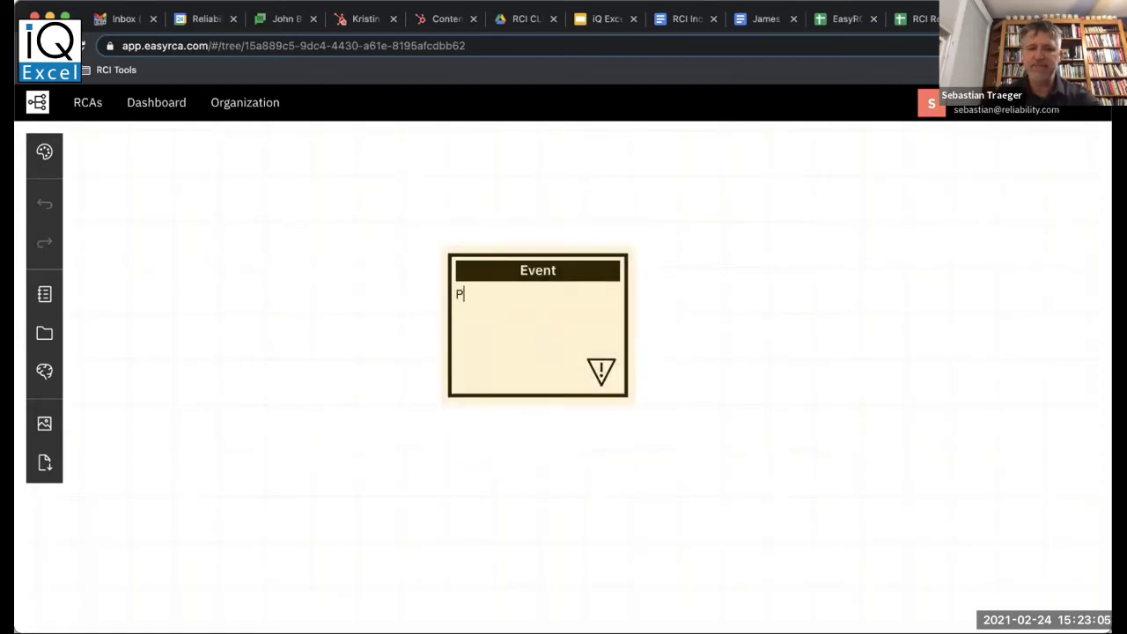
{"action": "type", "text": "ump Failure"}
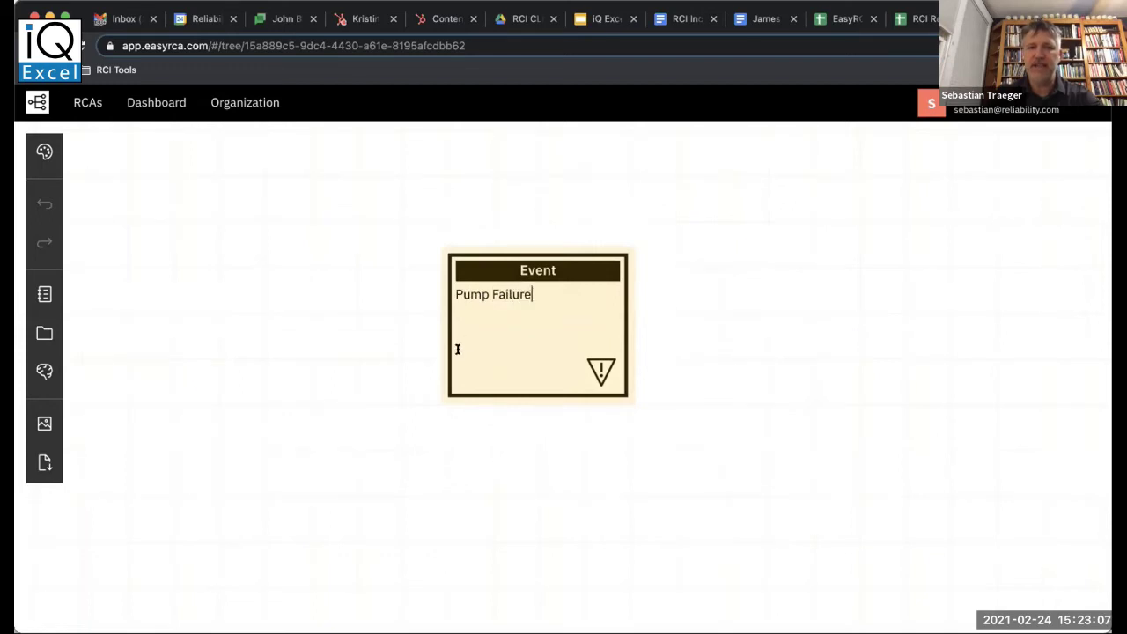
{"action": "left_click", "coordinate": [446, 213]}
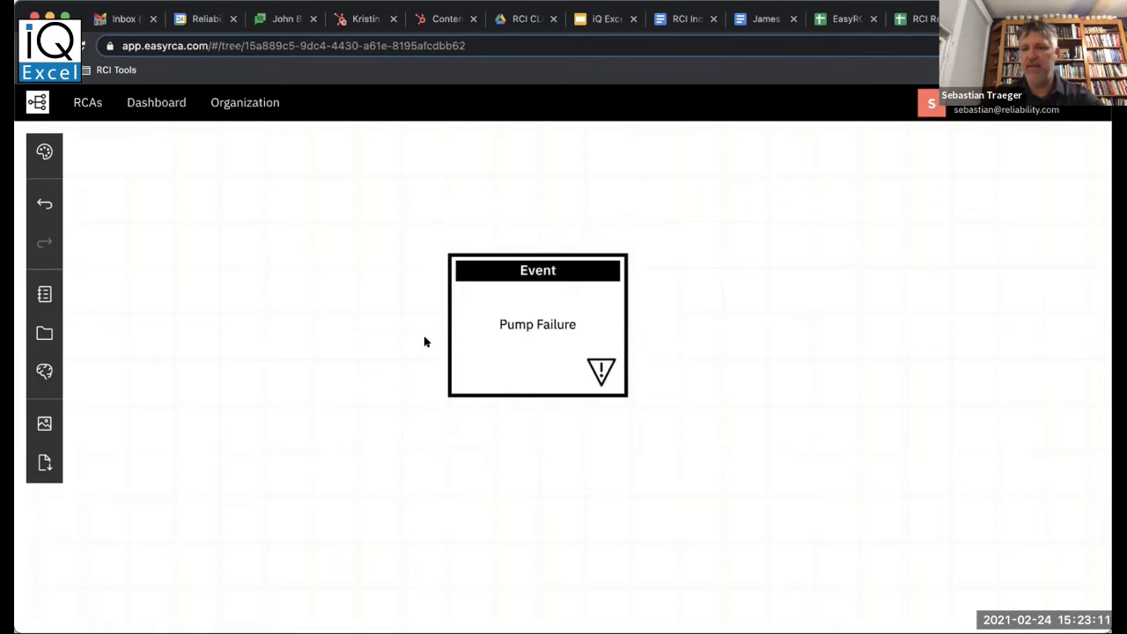
Add two failure modes beneath the Pump Failure event: "Seal Leak" and "Bearing Failure".
{"action": "left_click_drag", "start_coordinate": [420, 444], "coordinate": [423, 428]}
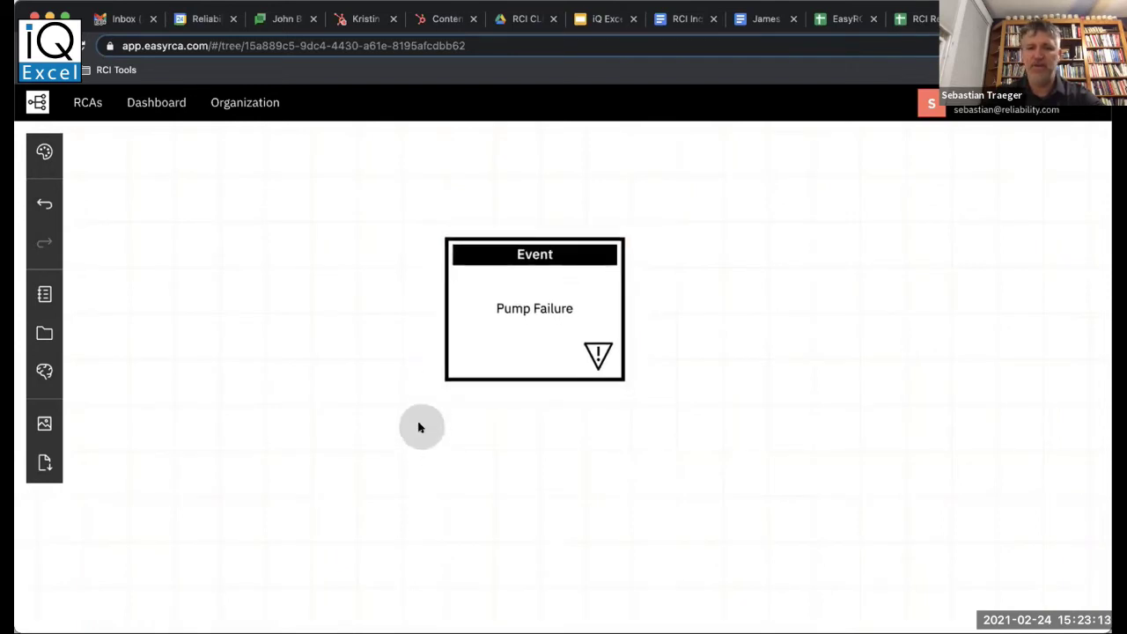
{"action": "left_click_drag", "start_coordinate": [405, 382], "coordinate": [432, 379]}
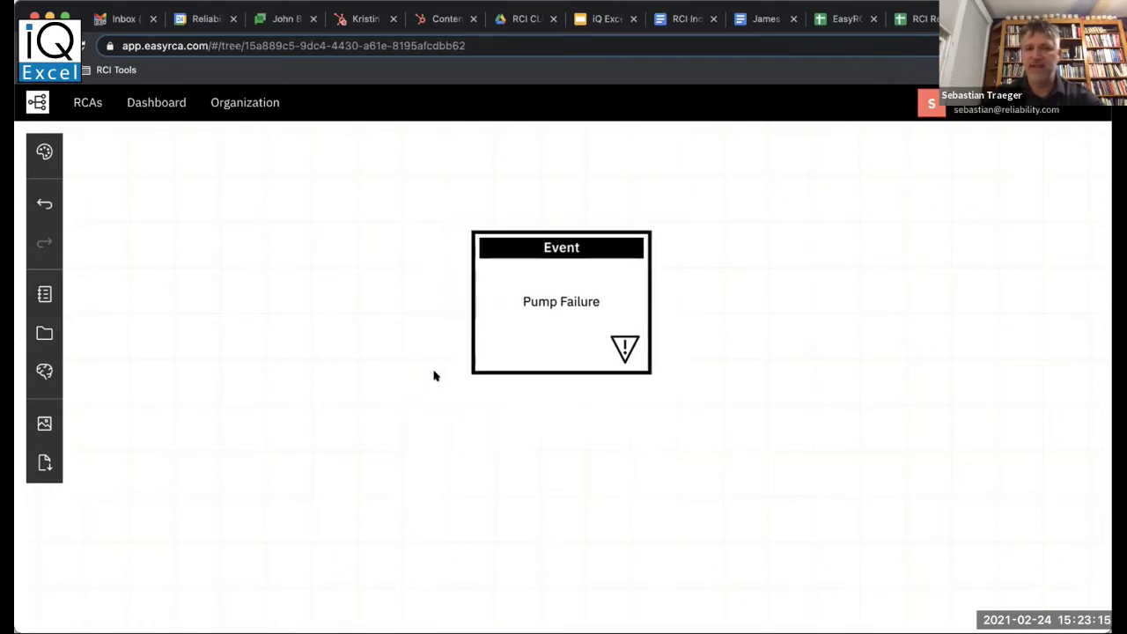
{"action": "left_click_drag", "start_coordinate": [456, 427], "coordinate": [450, 367]}
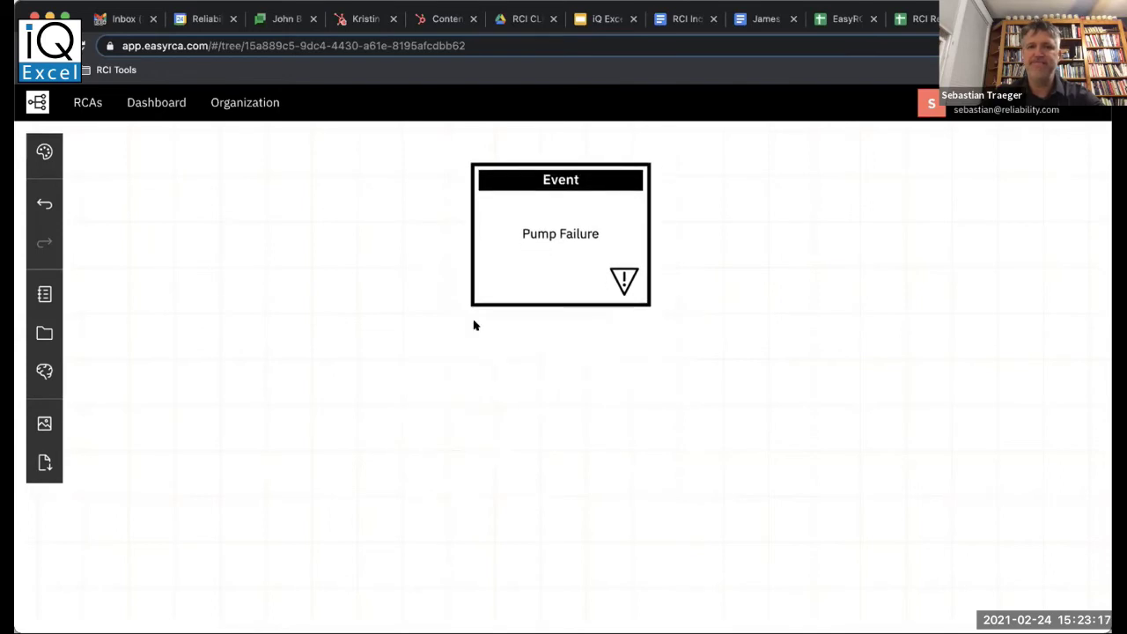
{"action": "left_click", "coordinate": [503, 281]}
{"action": "left_click_drag", "start_coordinate": [432, 375], "coordinate": [423, 422]}
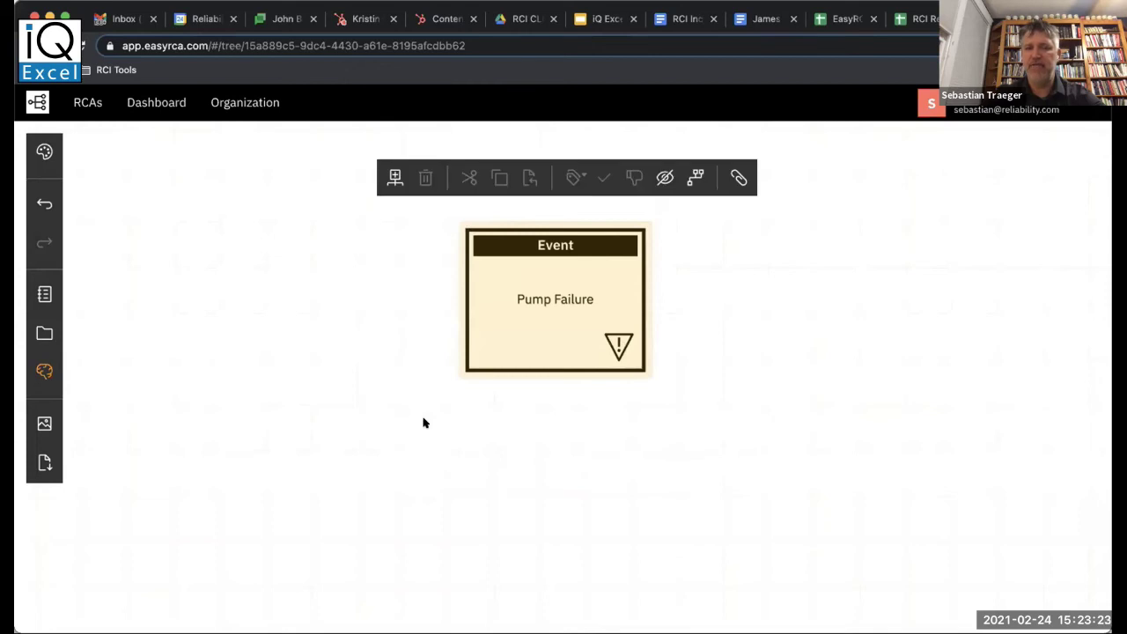
{"action": "left_click", "coordinate": [393, 177]}
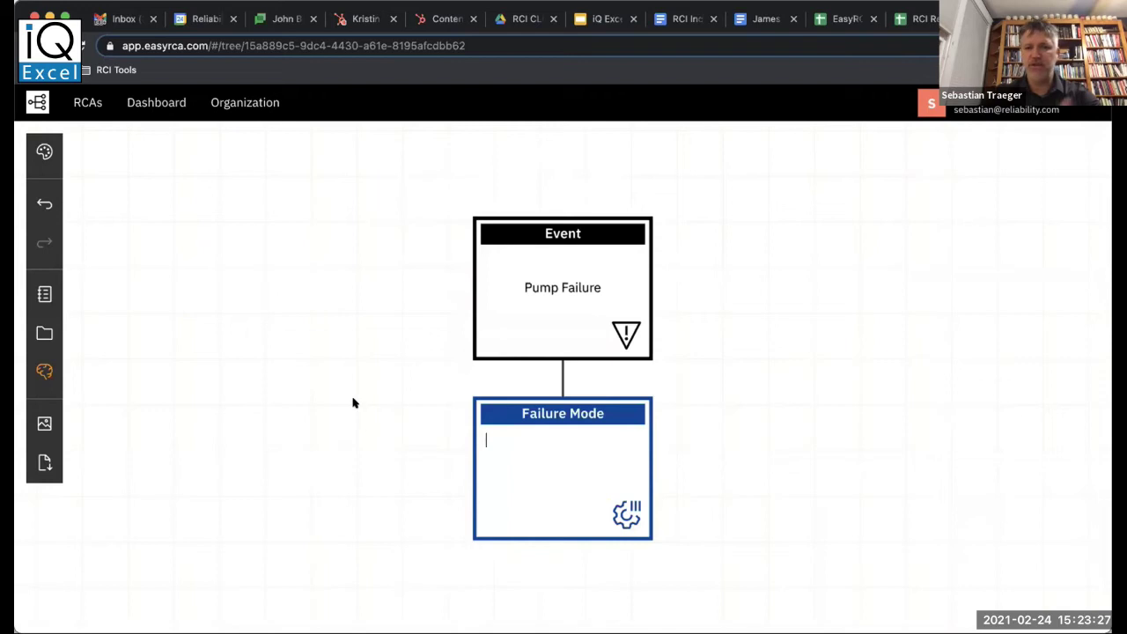
{"action": "type", "text": "Seal "}
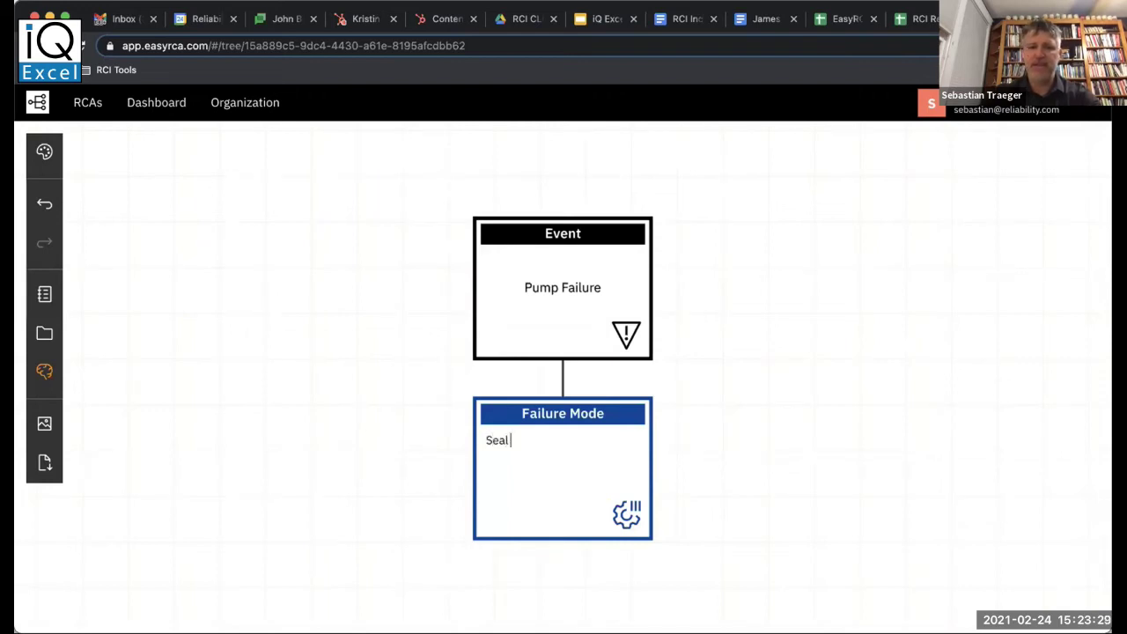
{"action": "type", "text": "Leak"}
{"action": "key", "text": "Return"}
{"action": "type", "text": "Bea"}
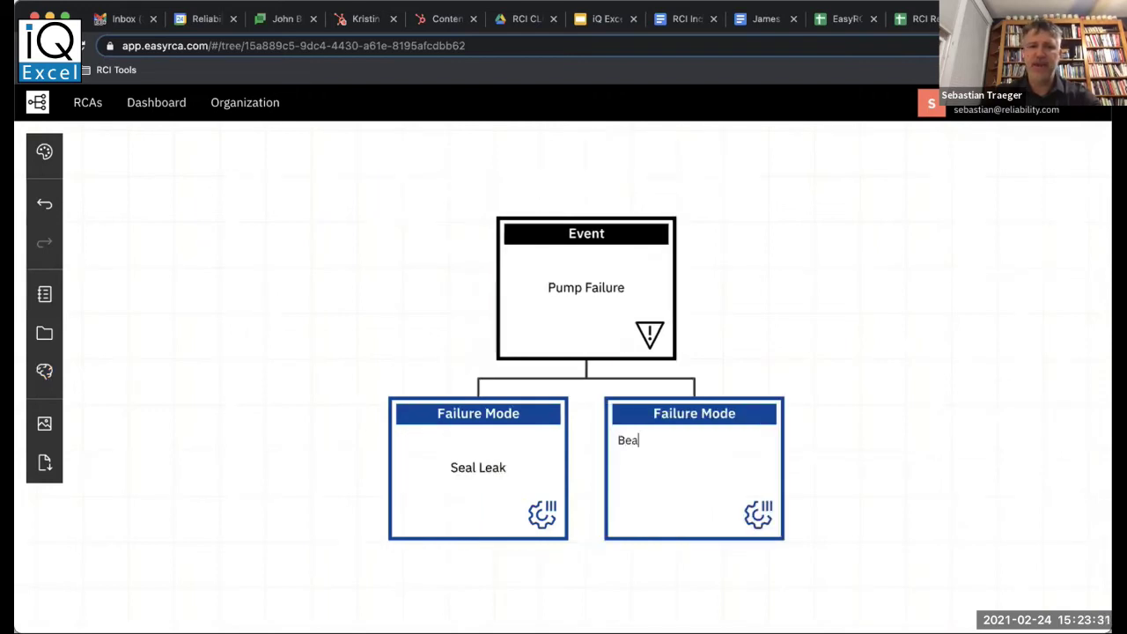
{"action": "type", "text": "ring Failure"}
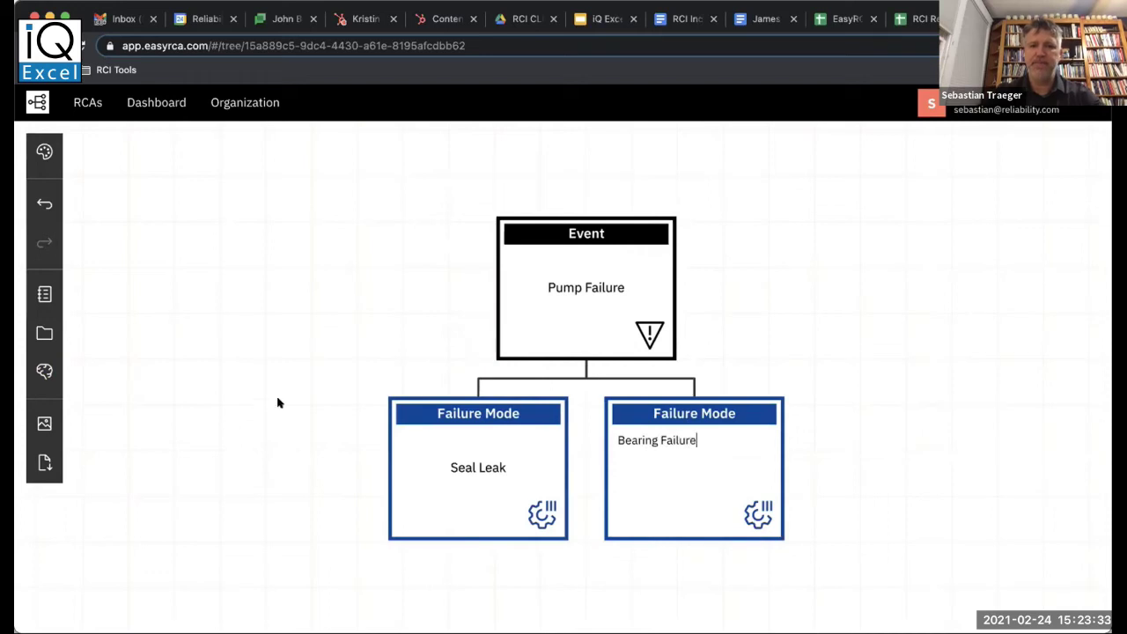
{"action": "left_click", "coordinate": [268, 447]}
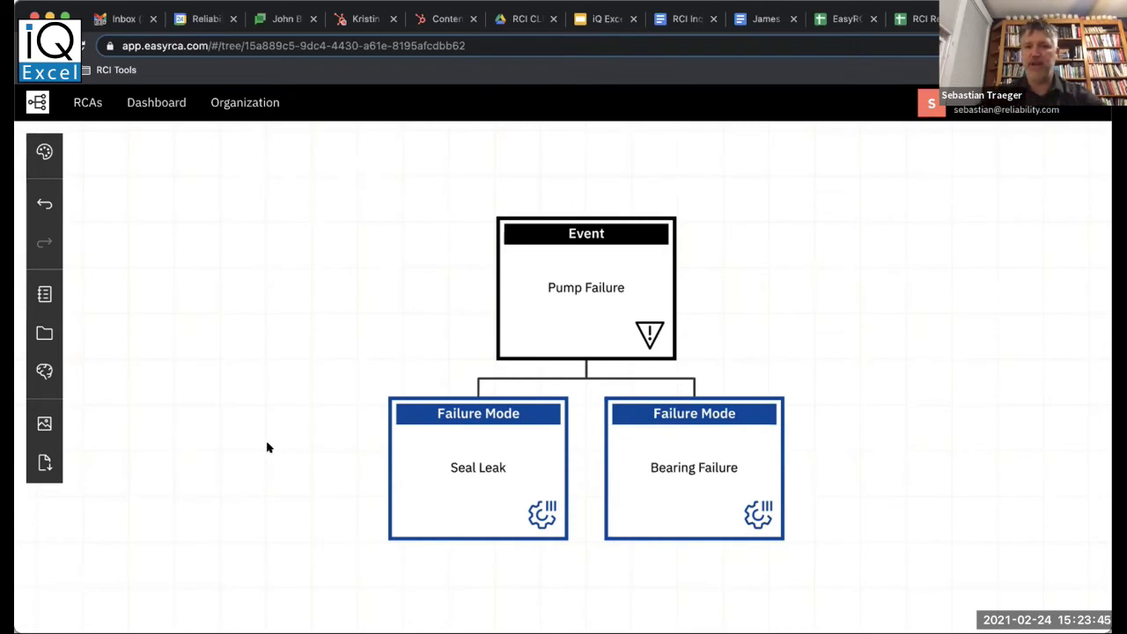
Add four hypotheses beneath the Bearing Failure mode: "Errosion", "Corrosion", "Overload" and "Fatigue".
{"action": "left_click_drag", "start_coordinate": [281, 452], "coordinate": [277, 386]}
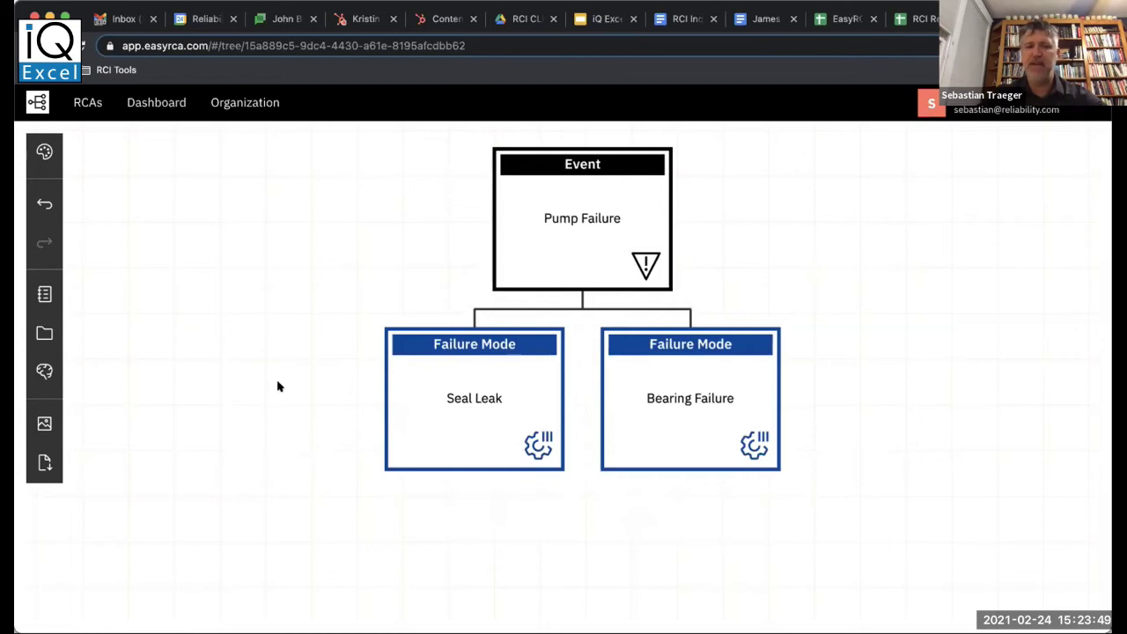
{"action": "left_click", "coordinate": [653, 359]}
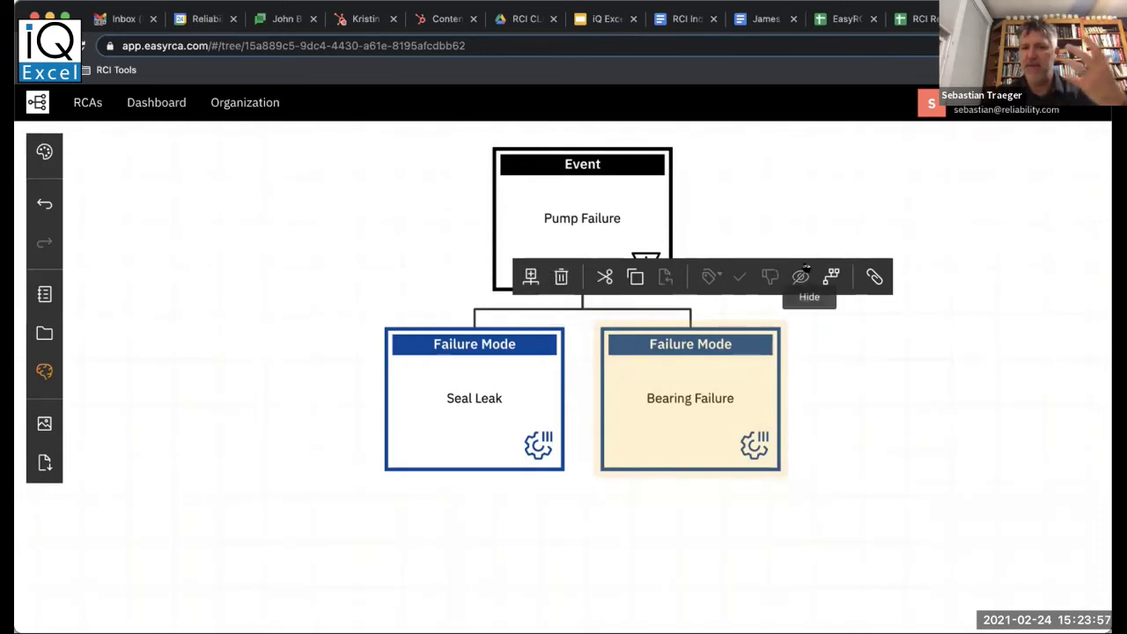
{"action": "left_click", "coordinate": [858, 433]}
{"action": "left_click_drag", "start_coordinate": [859, 431], "coordinate": [721, 362]}
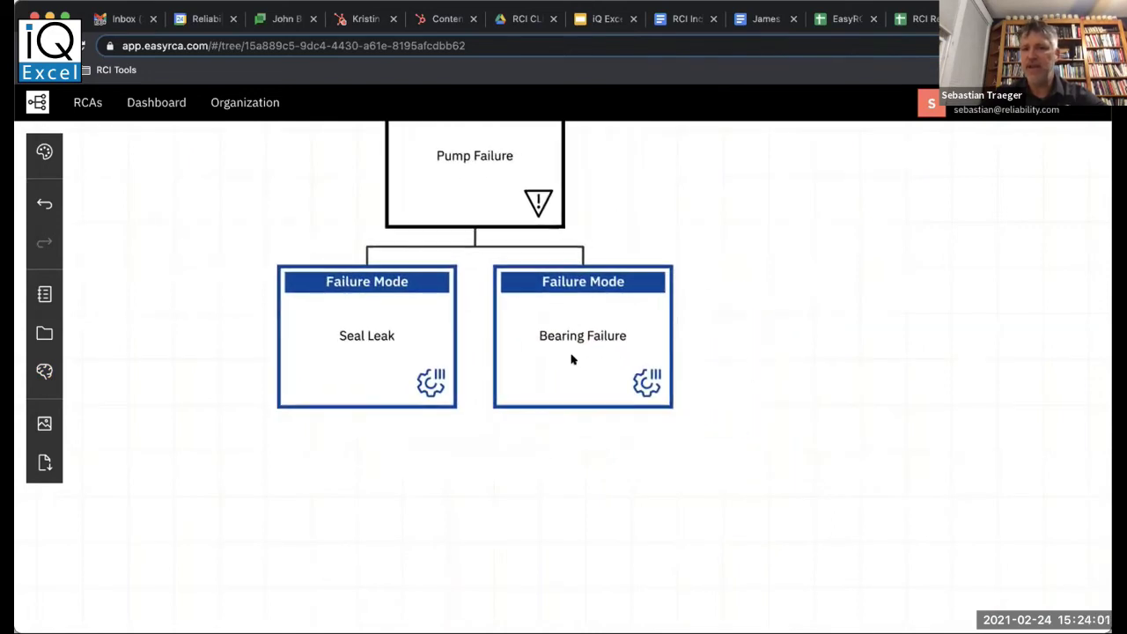
{"action": "left_click", "coordinate": [570, 358]}
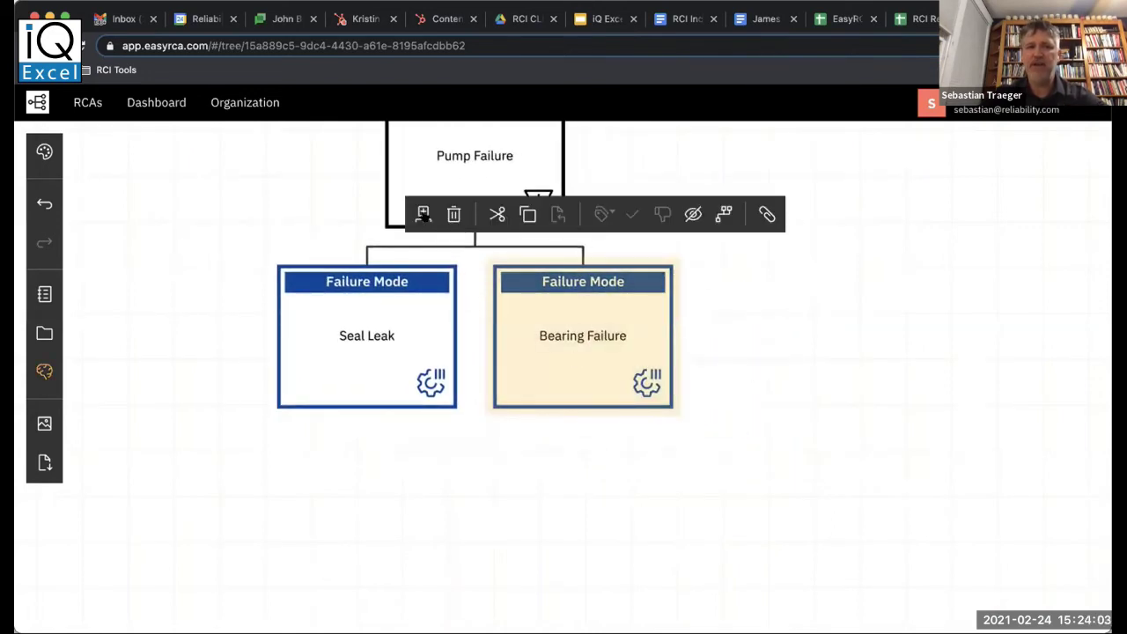
{"action": "left_click", "coordinate": [422, 215]}
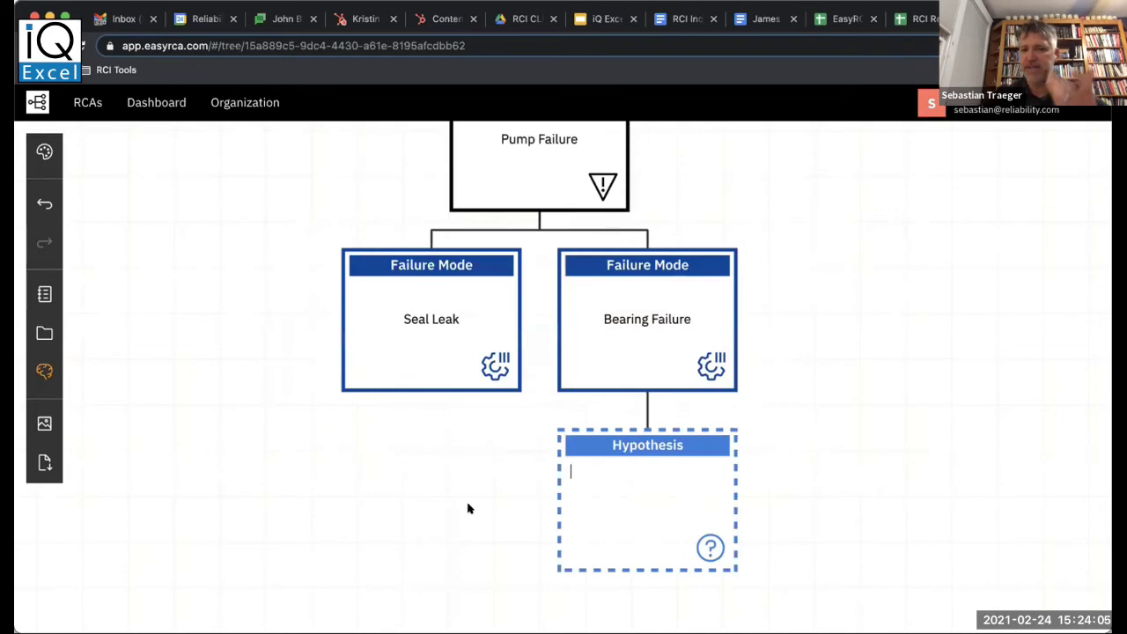
{"action": "type", "text": "Errosion"}
{"action": "key", "text": "Return"}
{"action": "type", "text": "Corrosion"}
{"action": "key", "text": "Return"}
{"action": "type", "text": "Overload"}
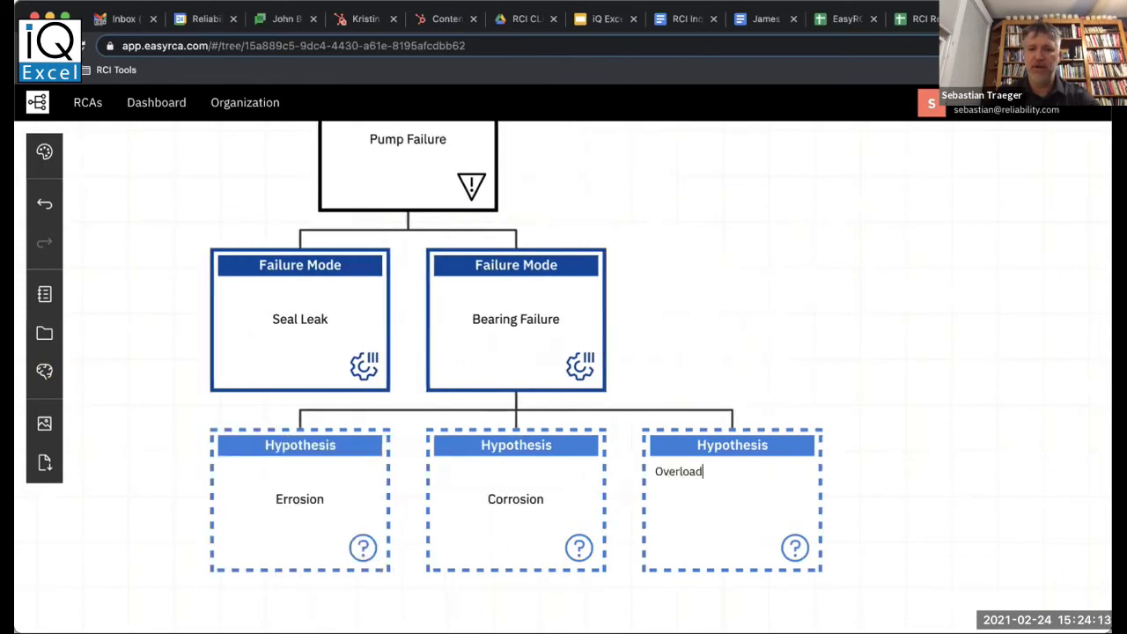
{"action": "key", "text": "Return"}
{"action": "type", "text": "Fatigue"}
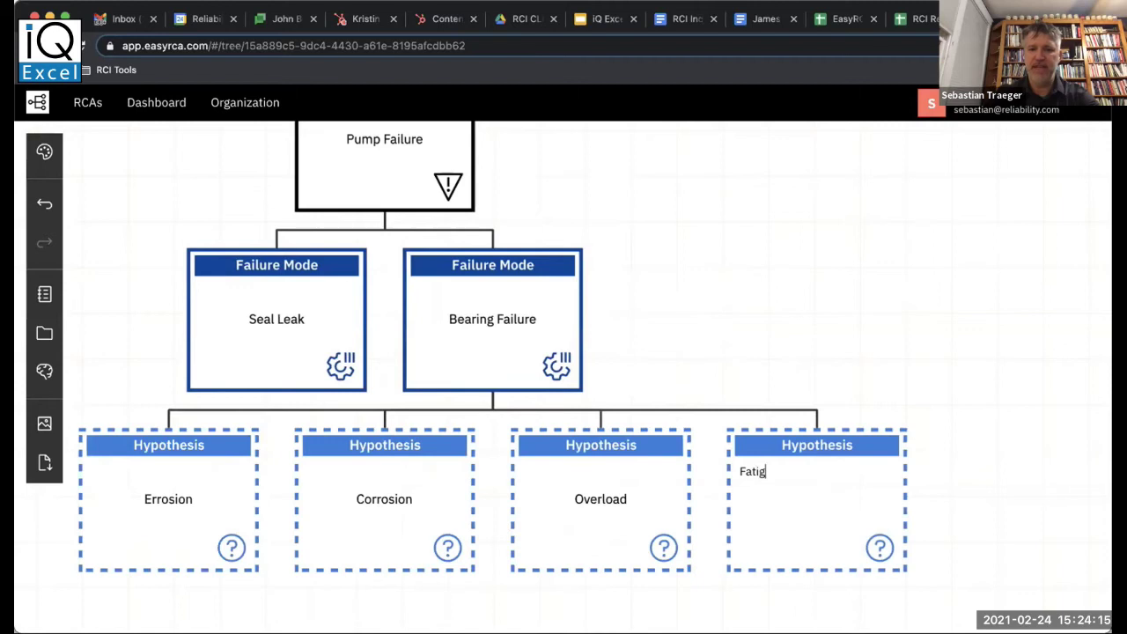
{"action": "left_click", "coordinate": [657, 346]}
Mark the Errosion hypothesis under Bearing Failure as true.
{"action": "left_click_drag", "start_coordinate": [676, 335], "coordinate": [701, 299]}
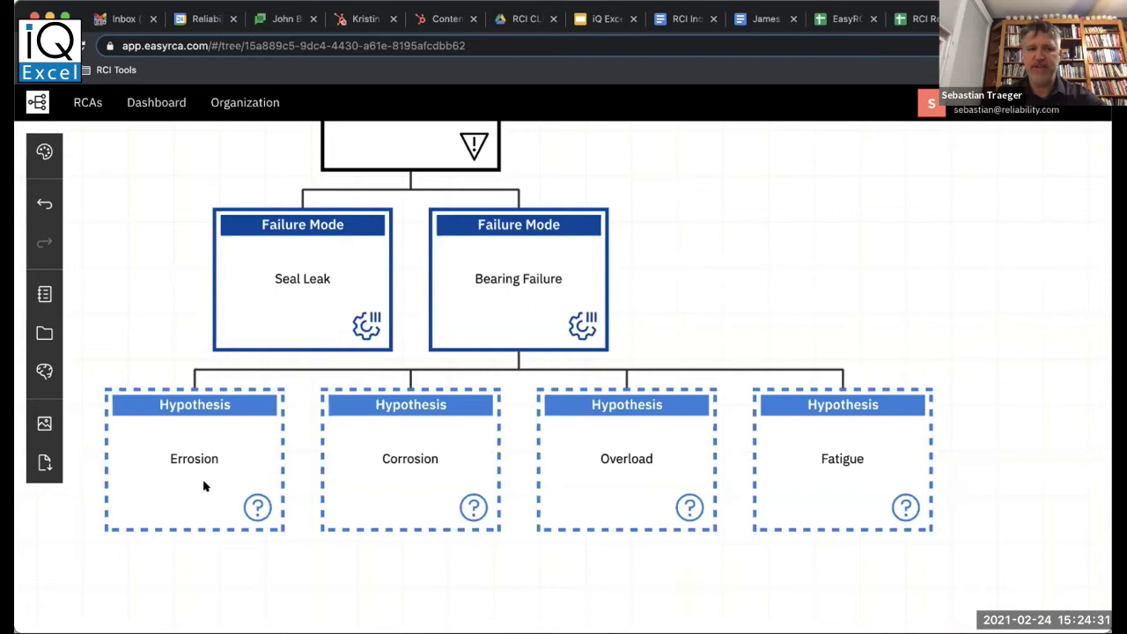
{"action": "left_click", "coordinate": [210, 449]}
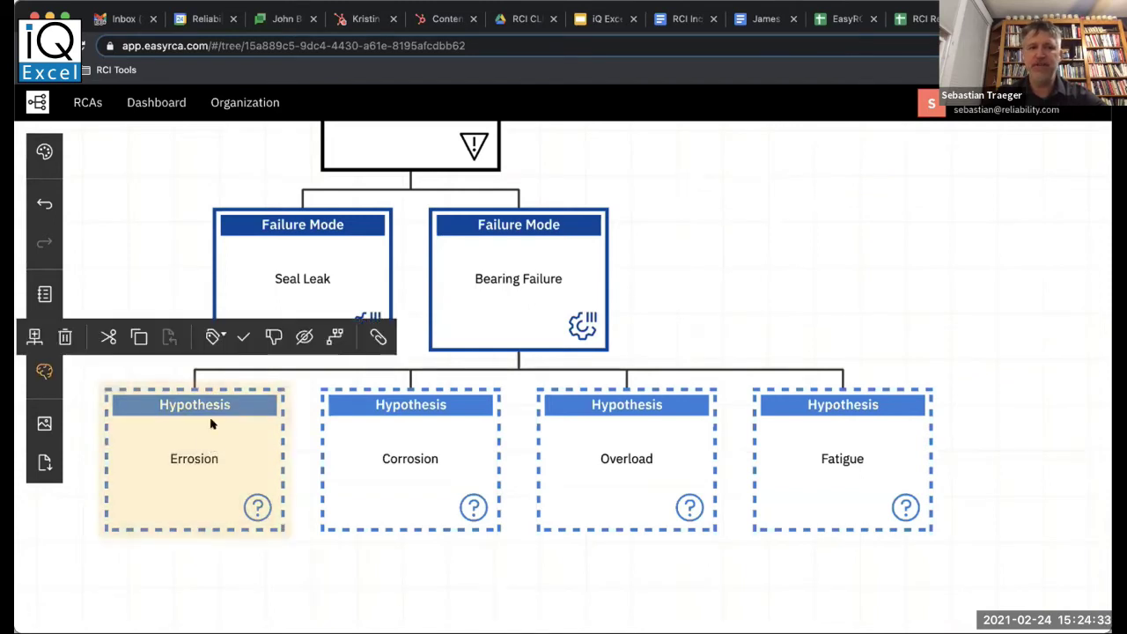
{"action": "left_click", "coordinate": [244, 337]}
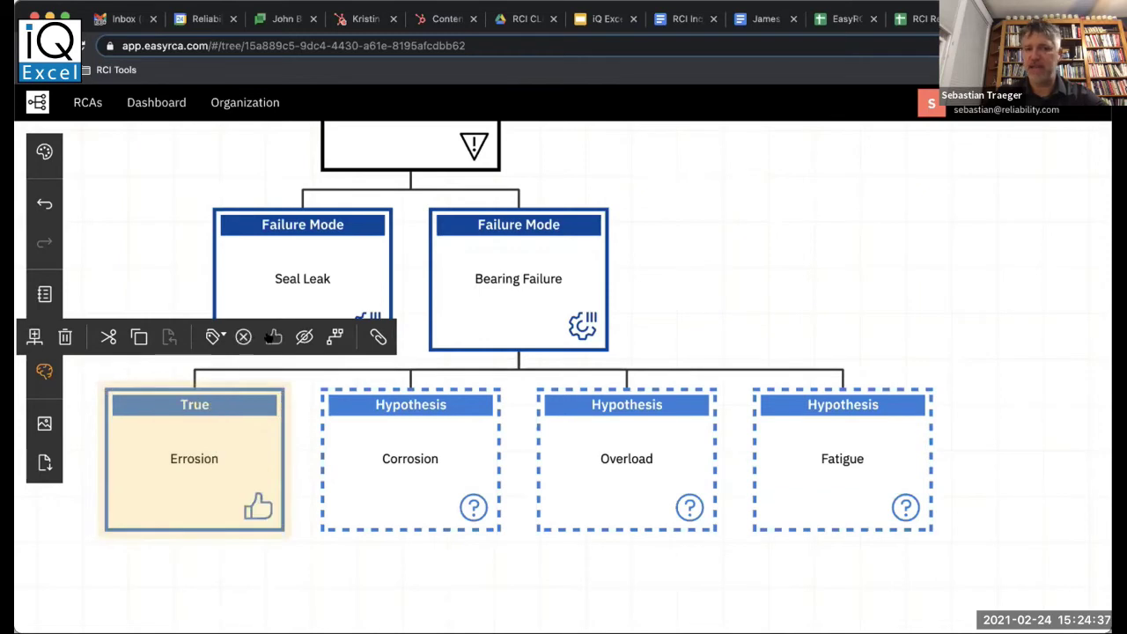
Mark the Errosion and Corrosion hypotheses beneath Bearing Failure as not true.
{"action": "left_click", "coordinate": [271, 338]}
{"action": "left_click", "coordinate": [378, 433]}
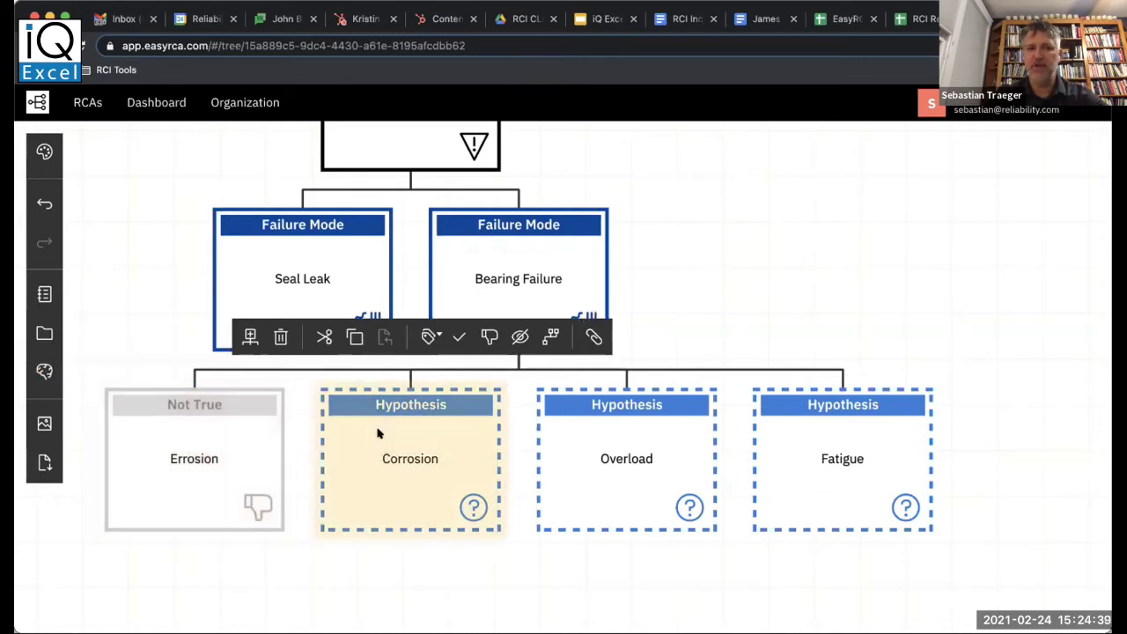
{"action": "left_click", "coordinate": [489, 338]}
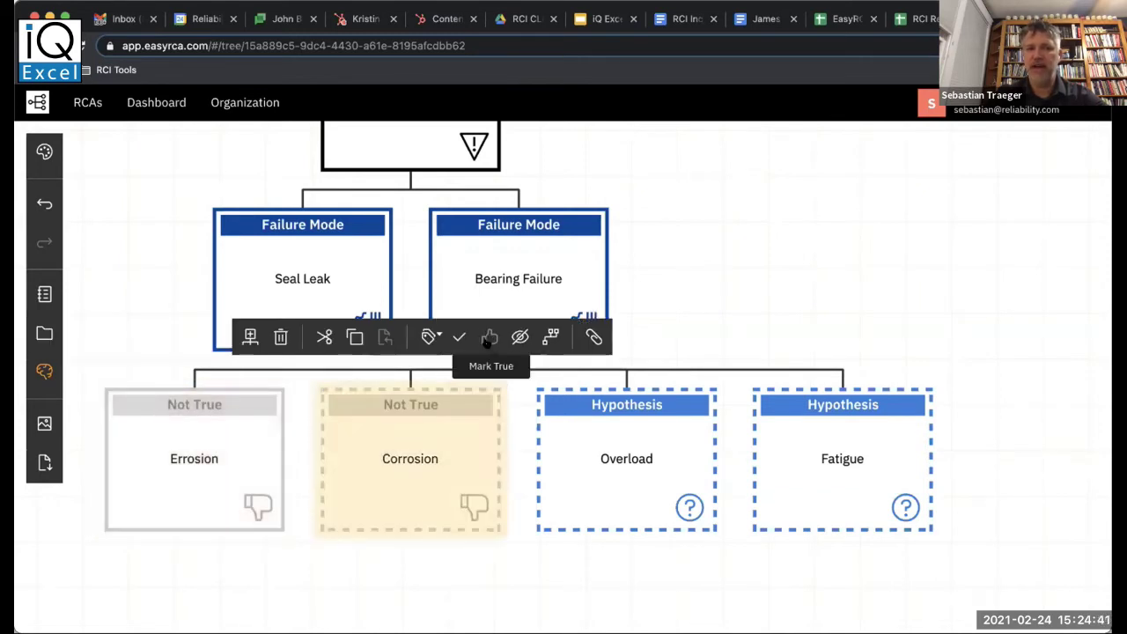
Mark the Fatigue hypothesis beneath Bearing Failure as true.
{"action": "left_click", "coordinate": [649, 426]}
{"action": "left_click", "coordinate": [802, 437]}
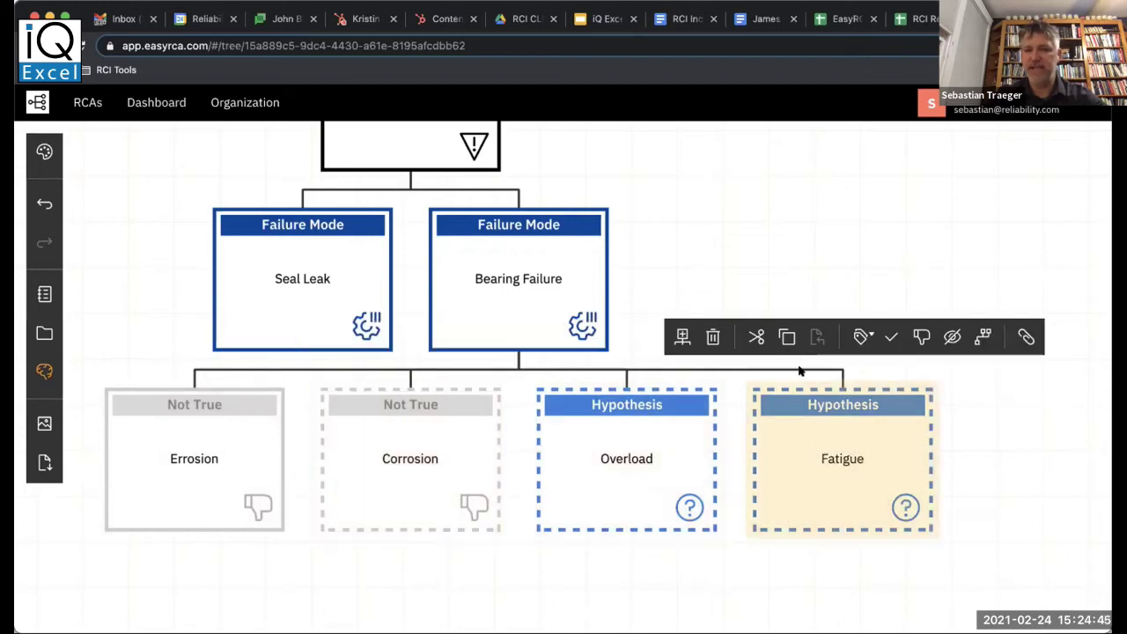
{"action": "left_click", "coordinate": [891, 337]}
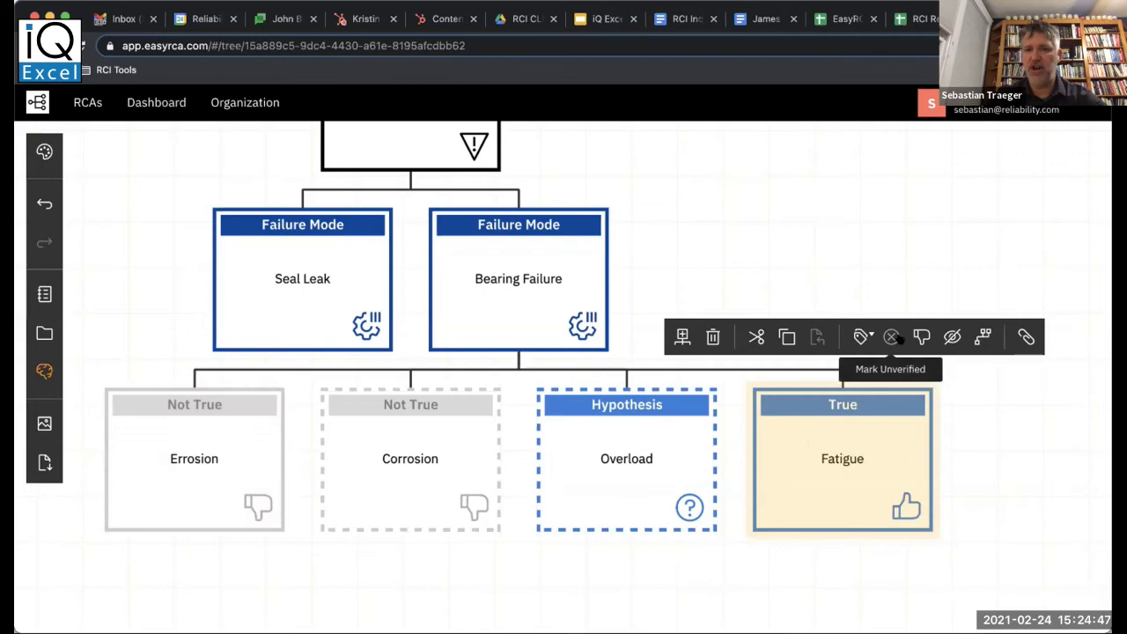
{"action": "left_click", "coordinate": [867, 255]}
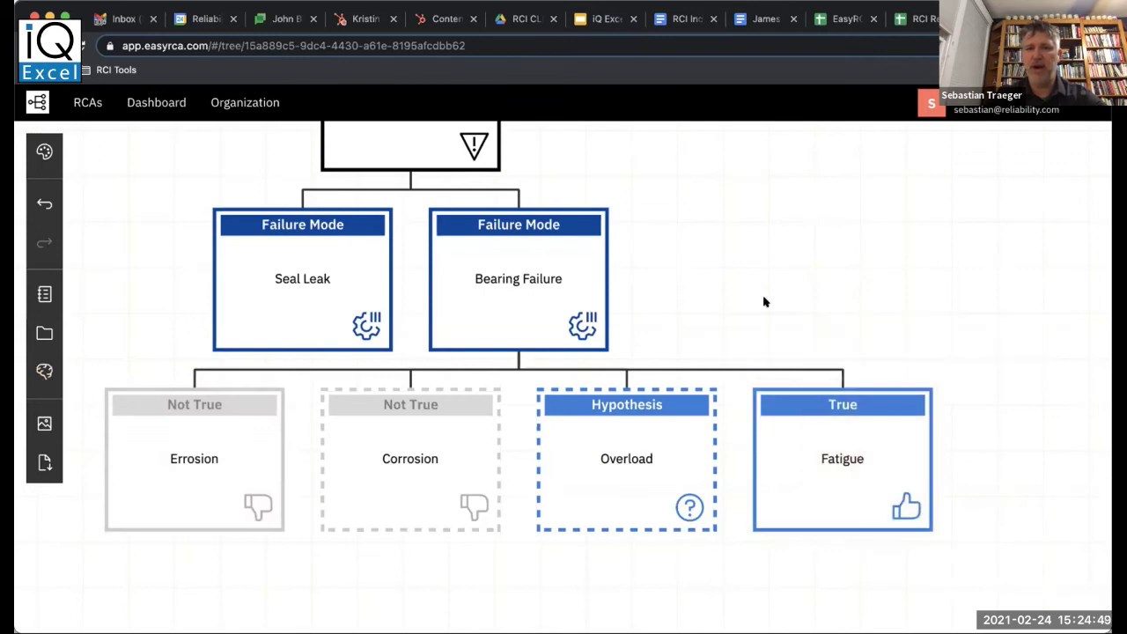
Open the node attachments of the Fatigue hypothesis.
{"action": "left_click_drag", "start_coordinate": [763, 254], "coordinate": [748, 307]}
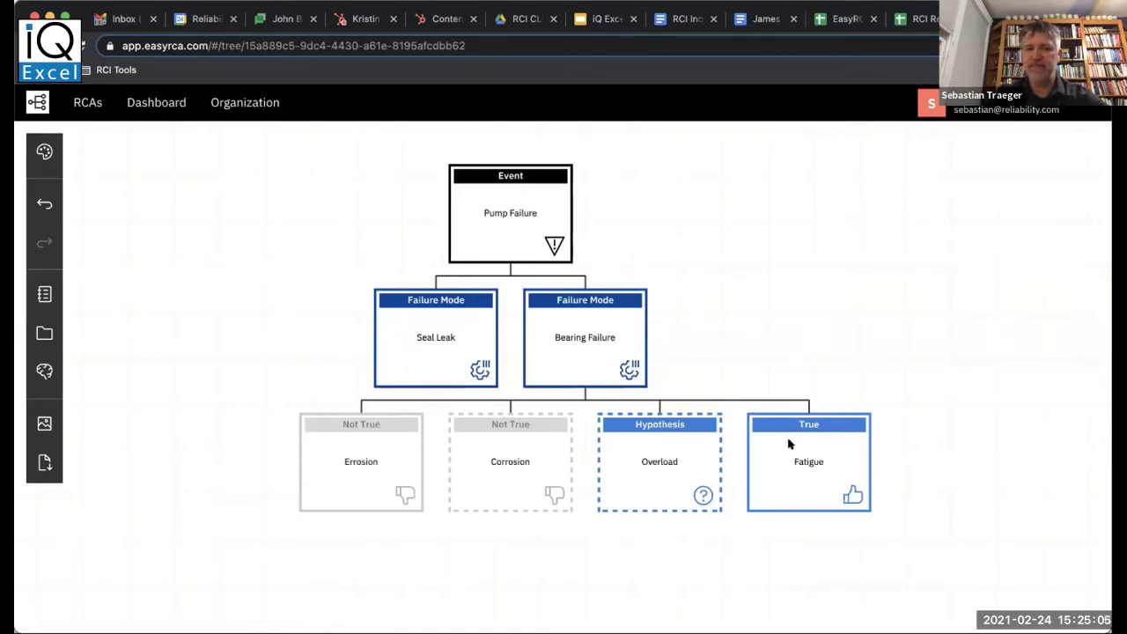
{"action": "left_click", "coordinate": [802, 330]}
{"action": "left_click_drag", "start_coordinate": [802, 329], "coordinate": [767, 279]}
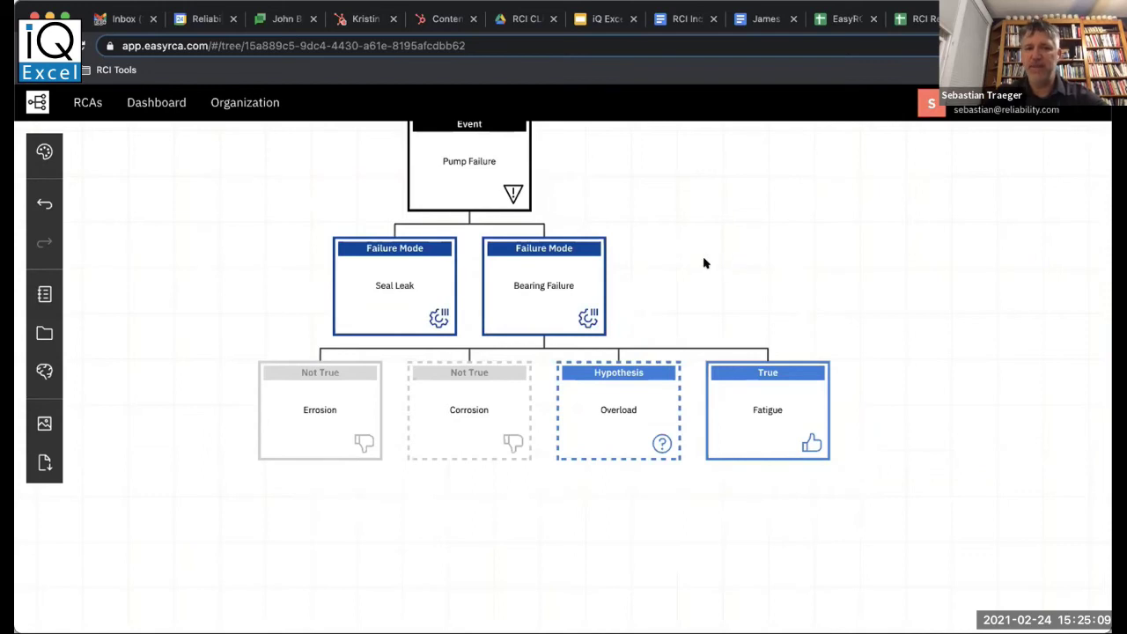
{"action": "left_click_drag", "start_coordinate": [708, 261], "coordinate": [704, 276]}
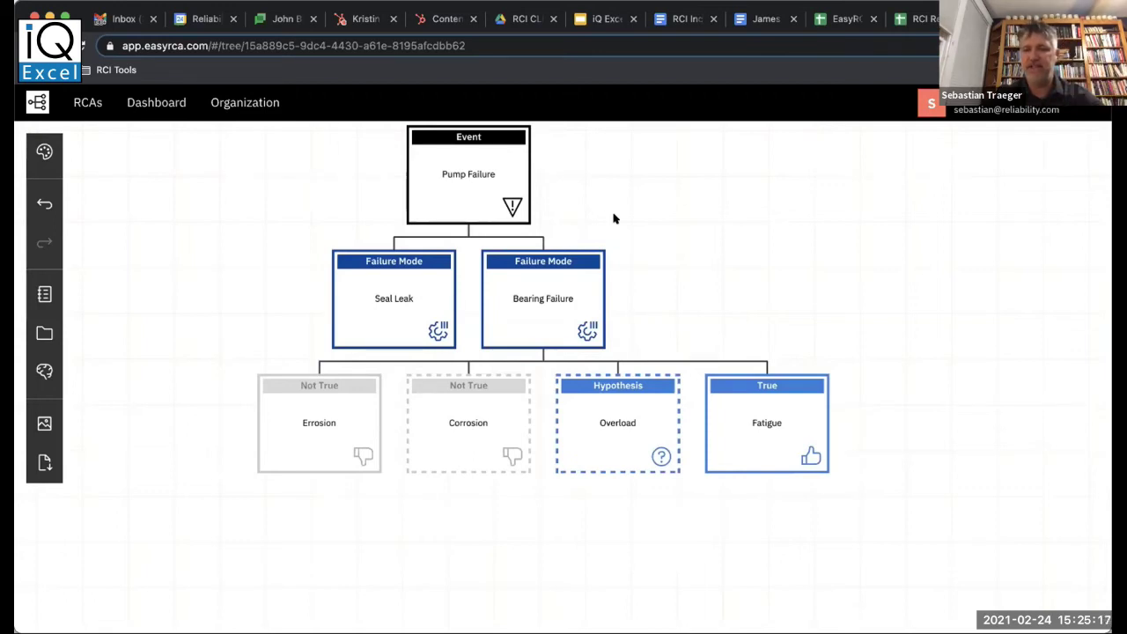
{"action": "left_click", "coordinate": [737, 396]}
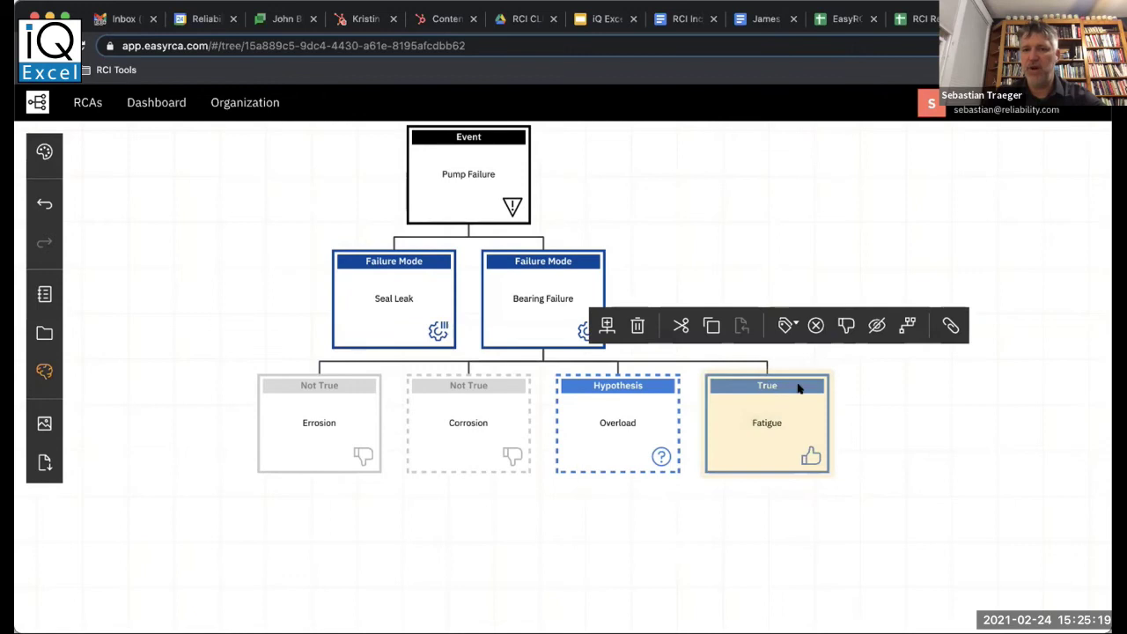
{"action": "left_click", "coordinate": [858, 393]}
{"action": "left_click_drag", "start_coordinate": [858, 394], "coordinate": [841, 393]}
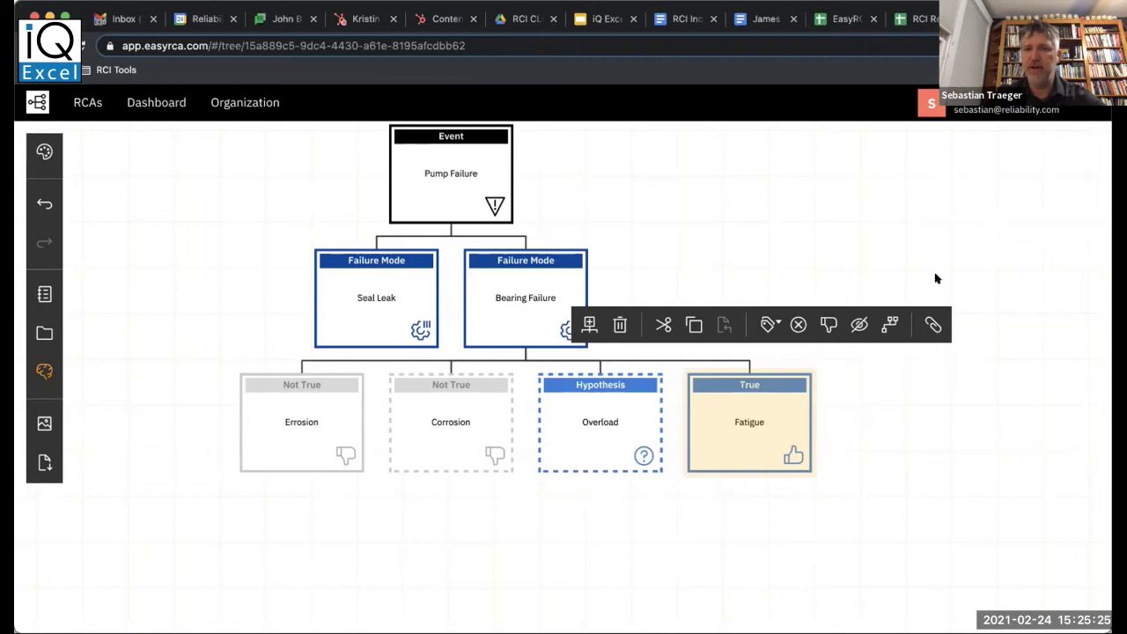
{"action": "left_click", "coordinate": [926, 326]}
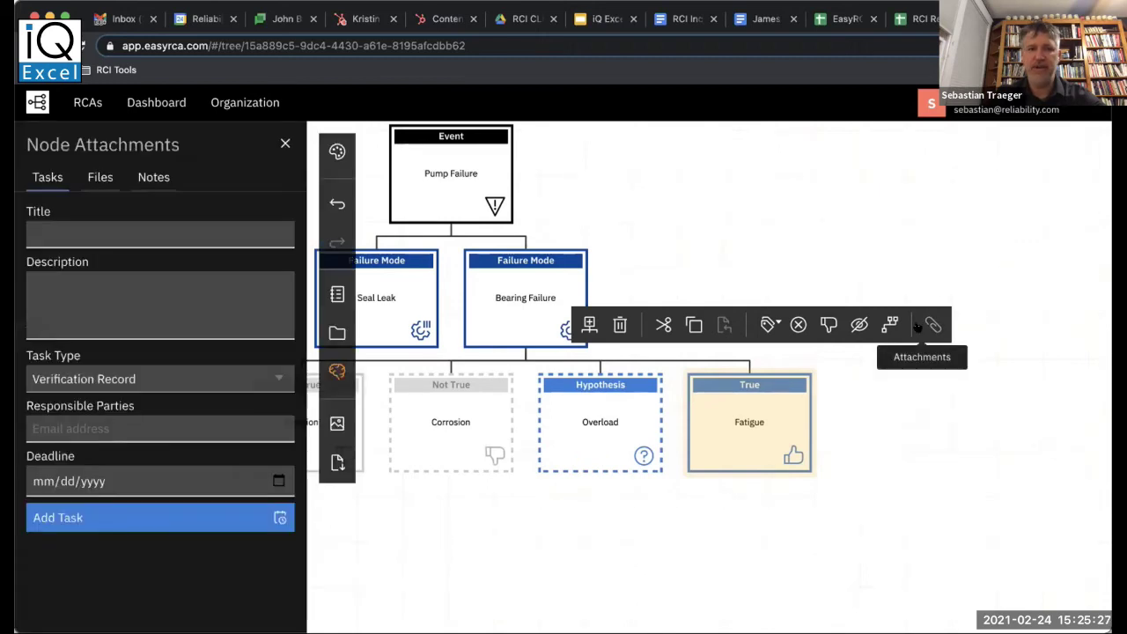
Enter a request addressed to the colleague, "please take a photo of the pump", as both the new task's title and description.
{"action": "left_click", "coordinate": [117, 236]}
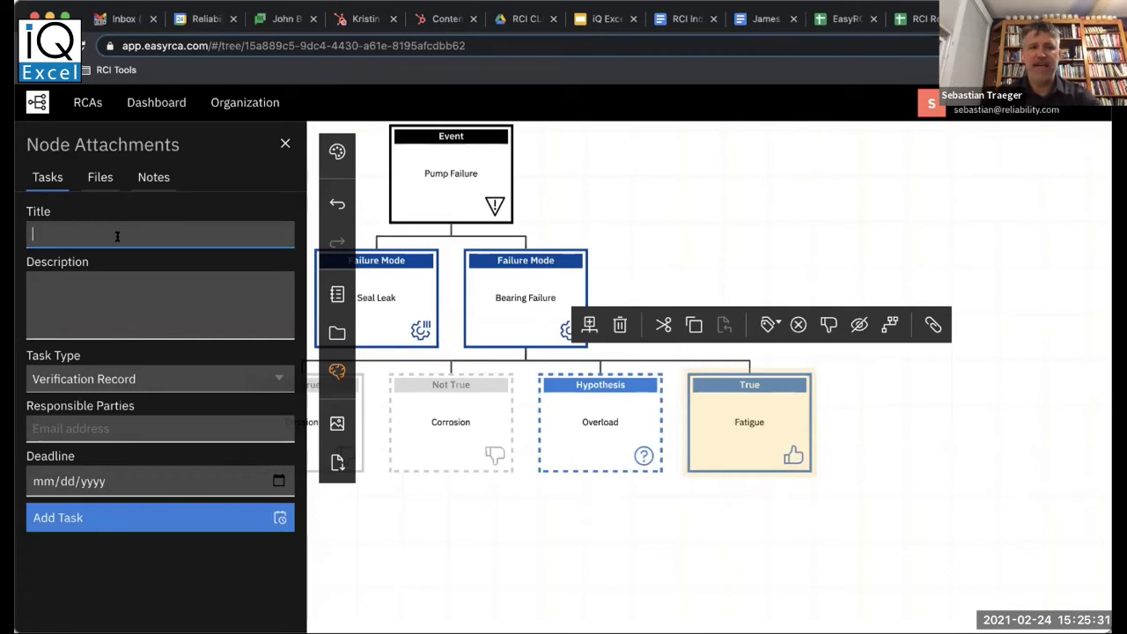
{"action": "type", "text": "Bob, p"}
{"action": "type", "text": "take a phot"}
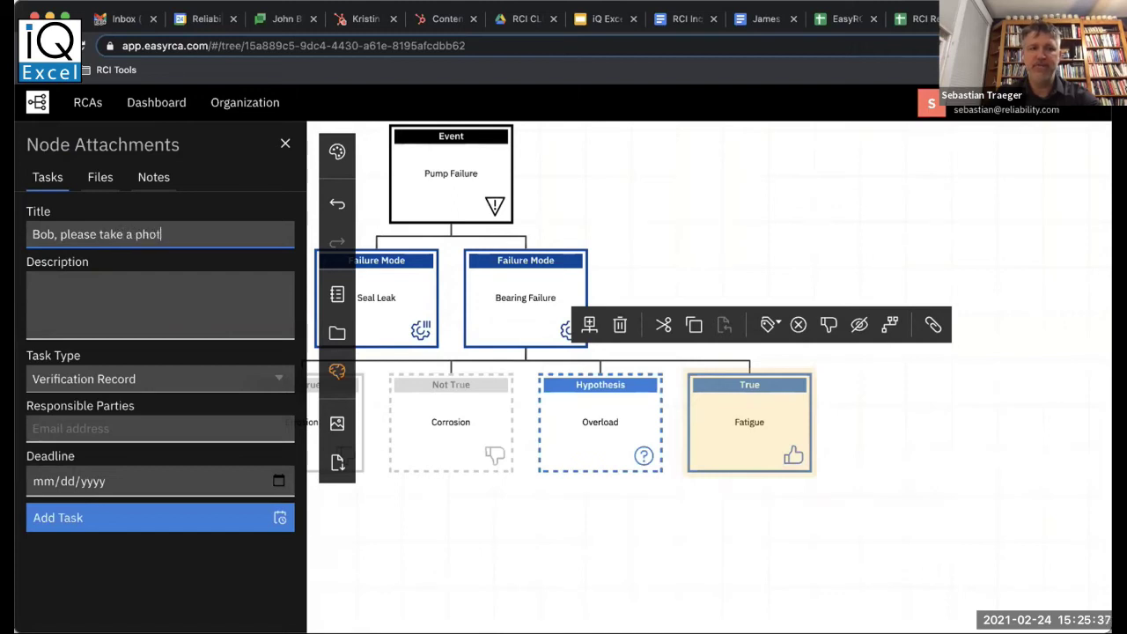
{"action": "type", "text": "o of the pump"}
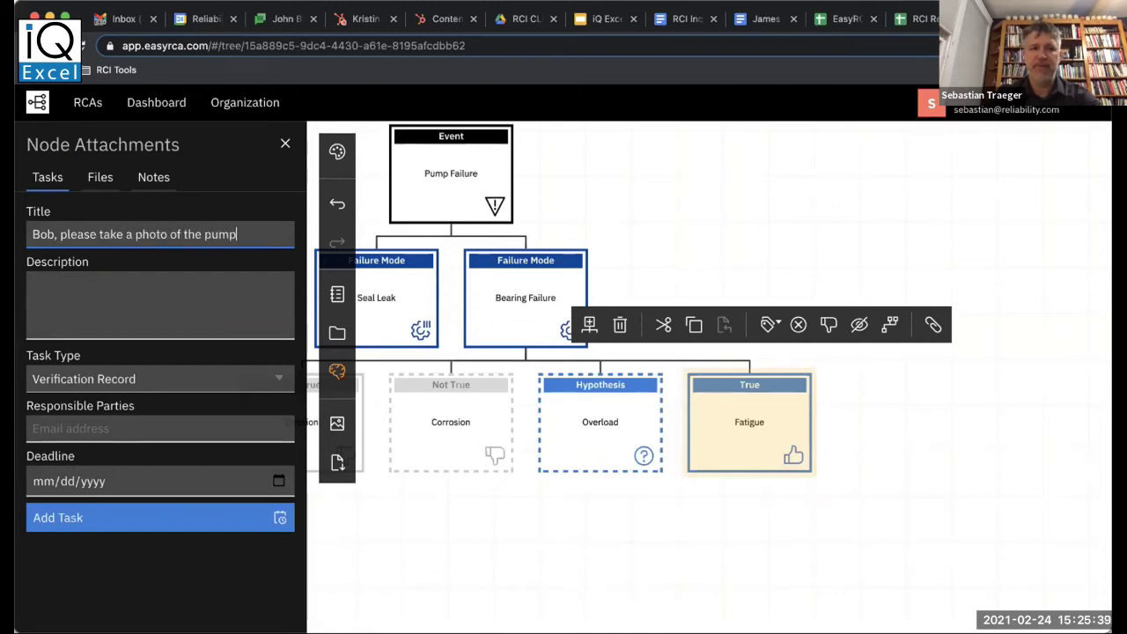
{"action": "key", "text": "ctrl+a"}
{"action": "key", "text": "ctrl+c"}
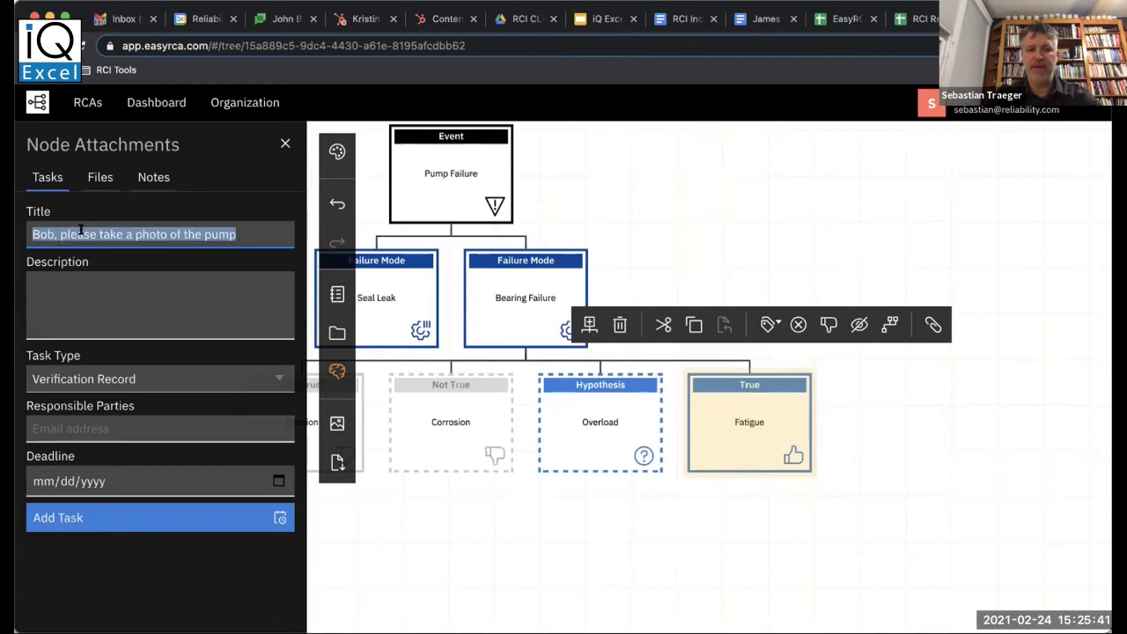
{"action": "left_click", "coordinate": [92, 317]}
{"action": "key", "text": "ctrl+v"}
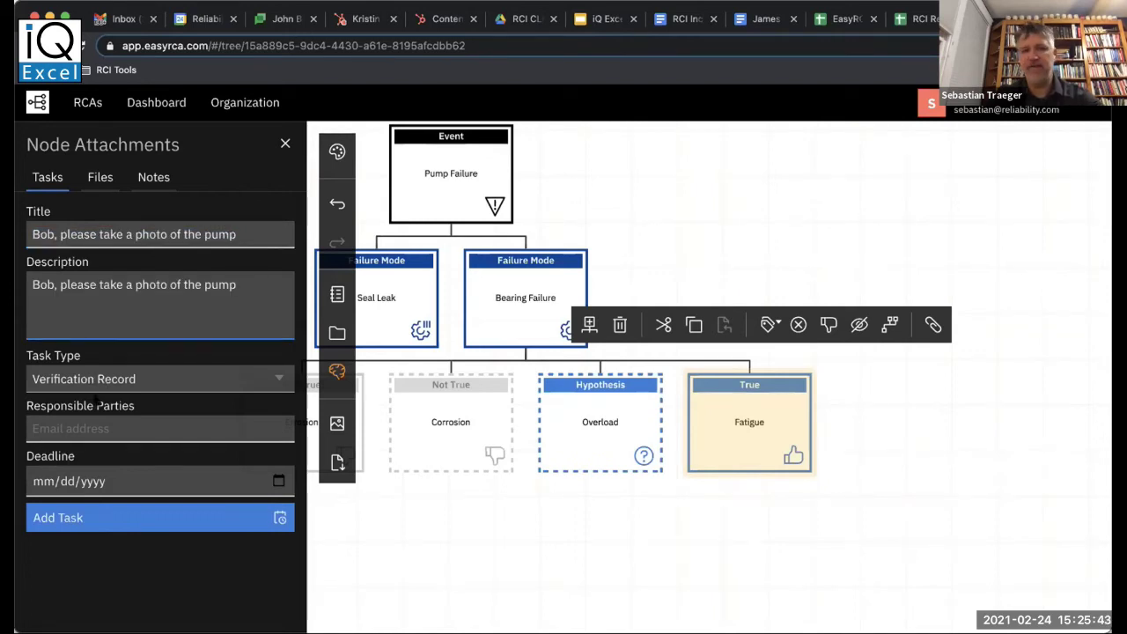
Assign the colleague's e-mail as responsible party, set the deadline to 03/03/2021 and add the Verification Record task.
{"action": "left_click", "coordinate": [100, 423]}
{"action": "type", "text": "bla"}
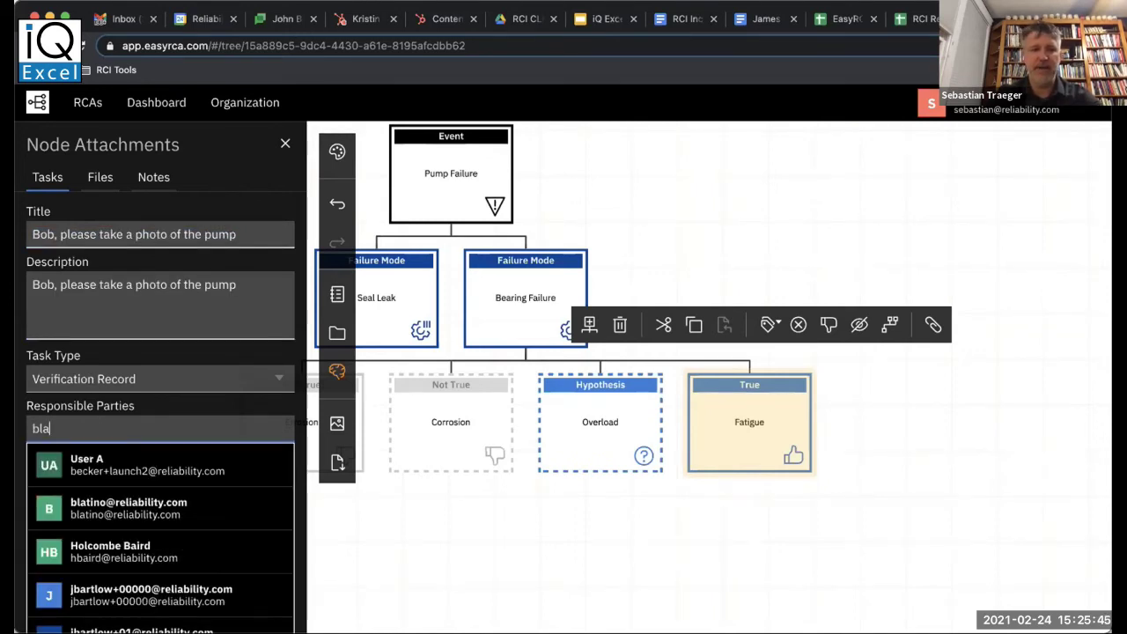
{"action": "left_click", "coordinate": [119, 509]}
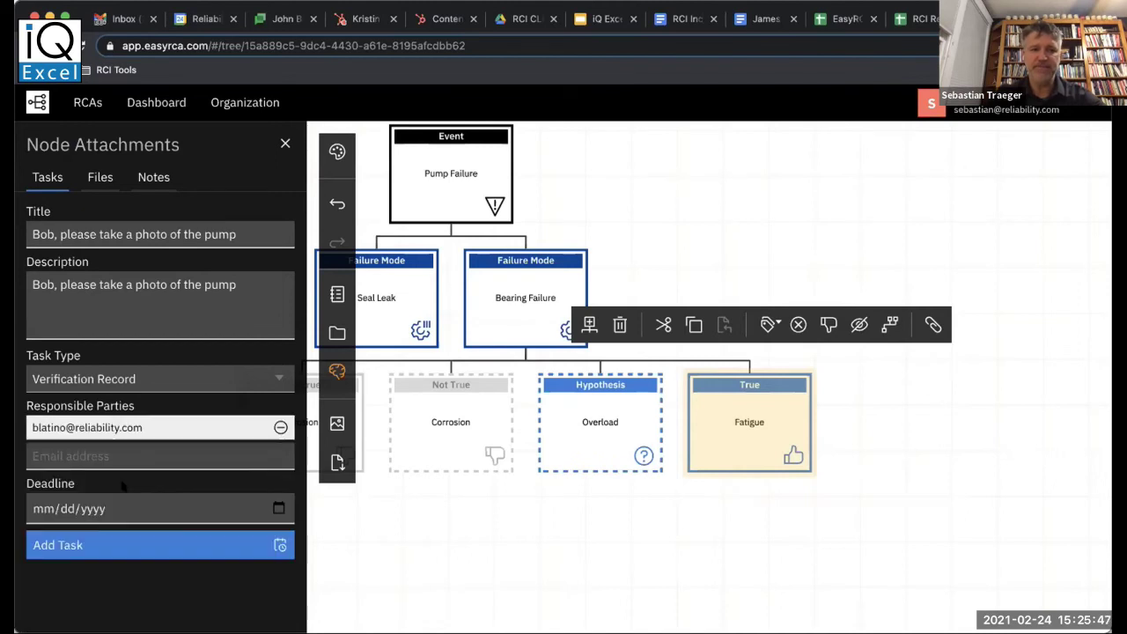
{"action": "left_click", "coordinate": [279, 508]}
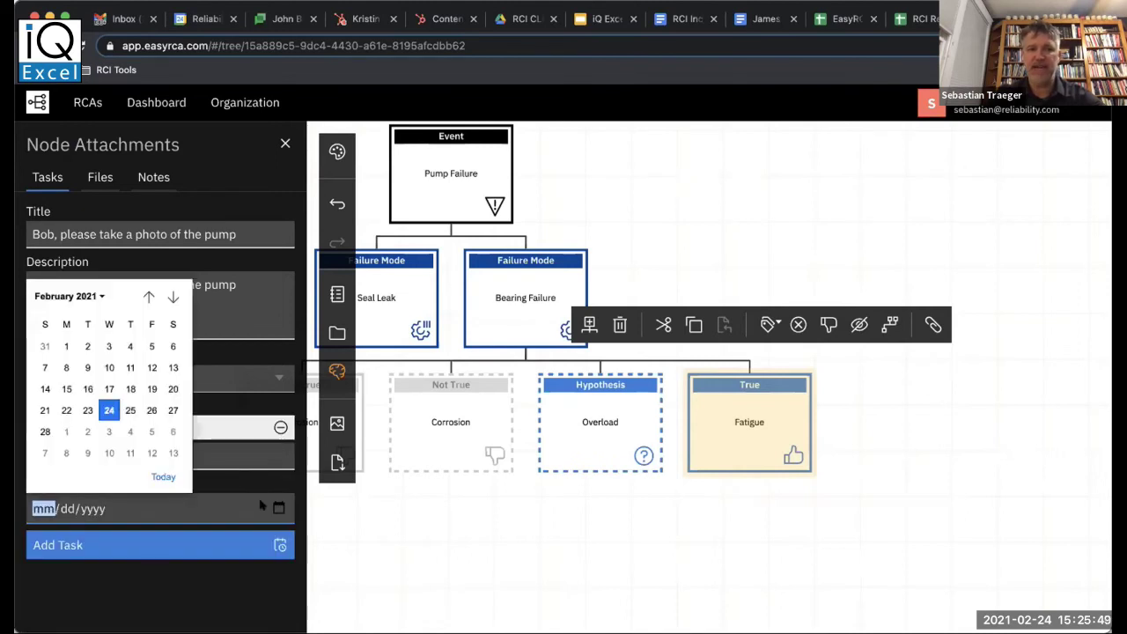
{"action": "left_click", "coordinate": [93, 432]}
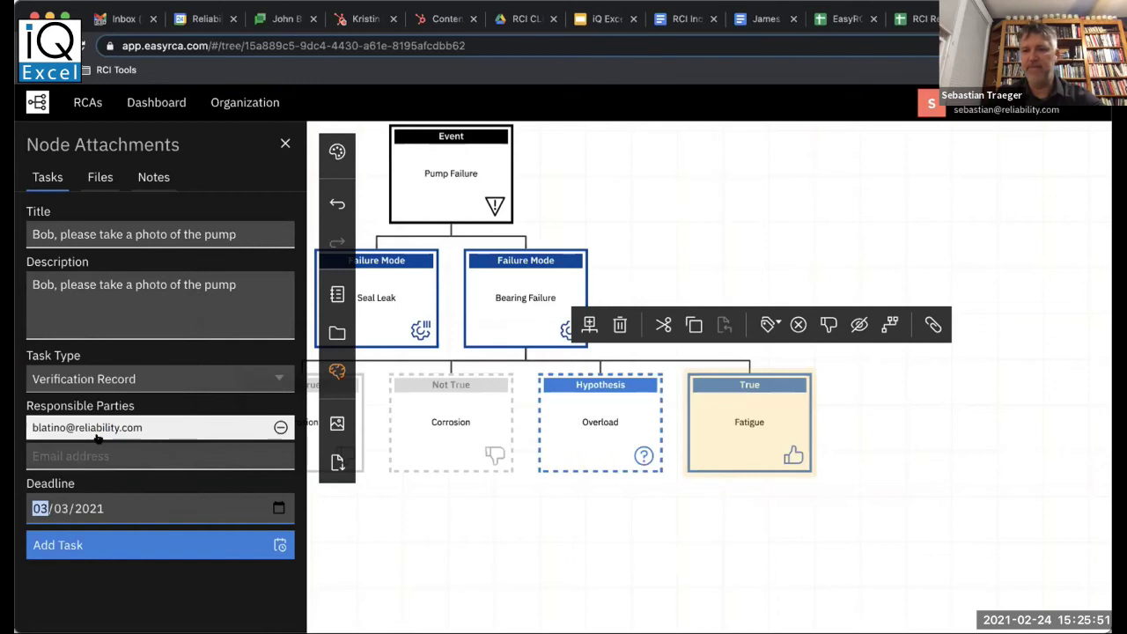
{"action": "left_click", "coordinate": [57, 545]}
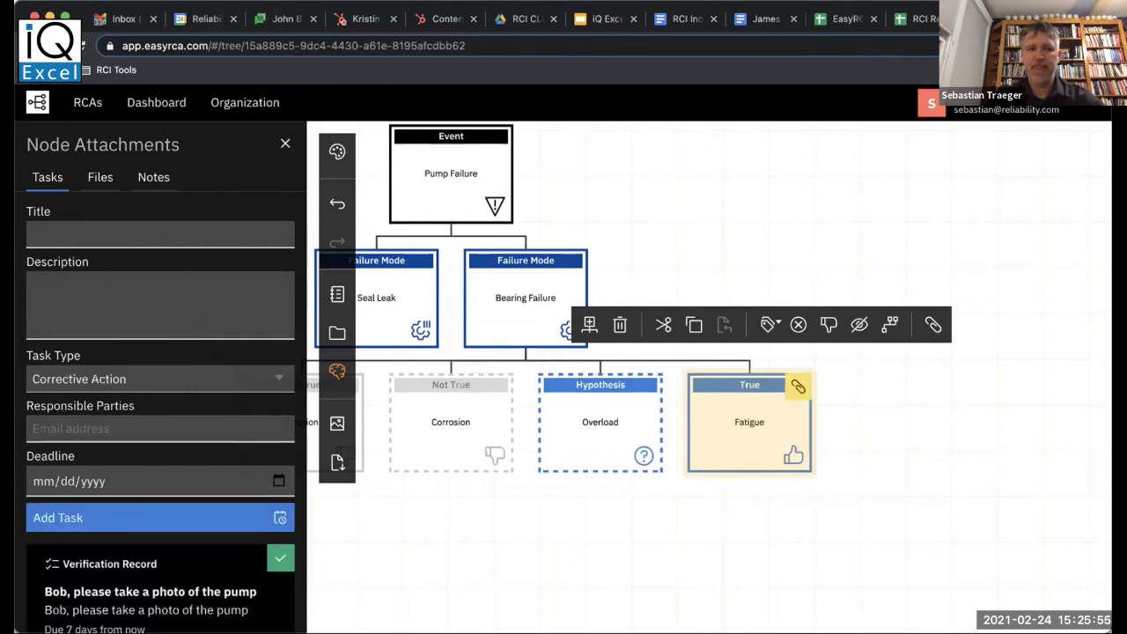
Upload the image Doors4.1.jpg to the Fatigue node's file attachments.
{"action": "scroll", "coordinate": [138, 509], "scroll_direction": "down", "scroll_amount": 1}
{"action": "scroll", "coordinate": [138, 508], "scroll_direction": "down", "scroll_amount": 2}
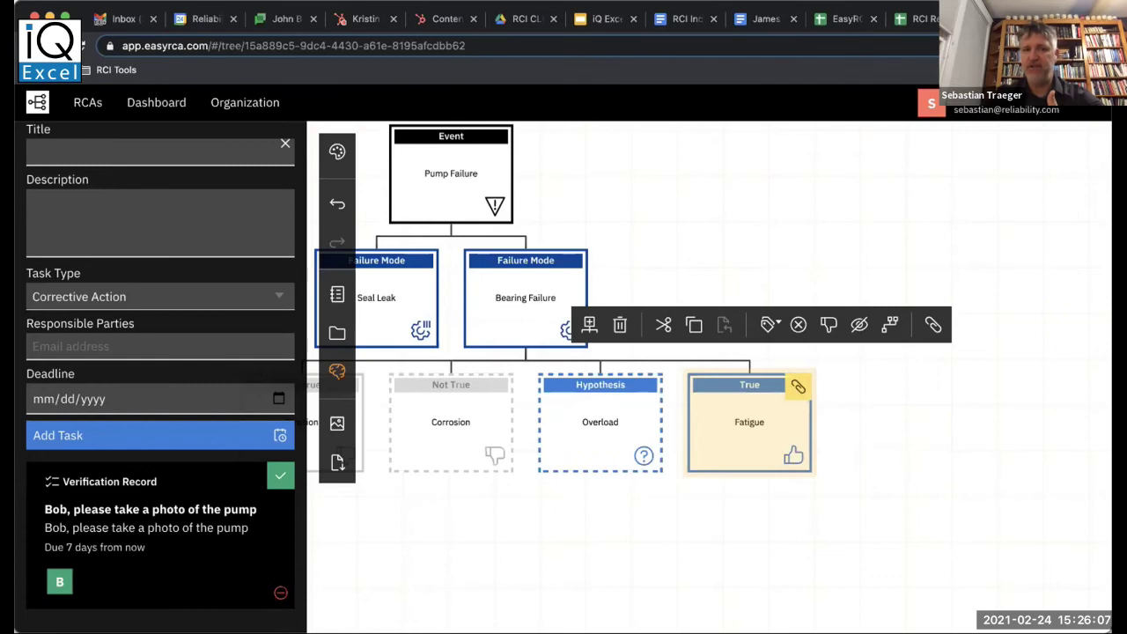
{"action": "scroll", "coordinate": [207, 413], "scroll_direction": "up", "scroll_amount": 1}
{"action": "scroll", "coordinate": [207, 414], "scroll_direction": "up", "scroll_amount": 3}
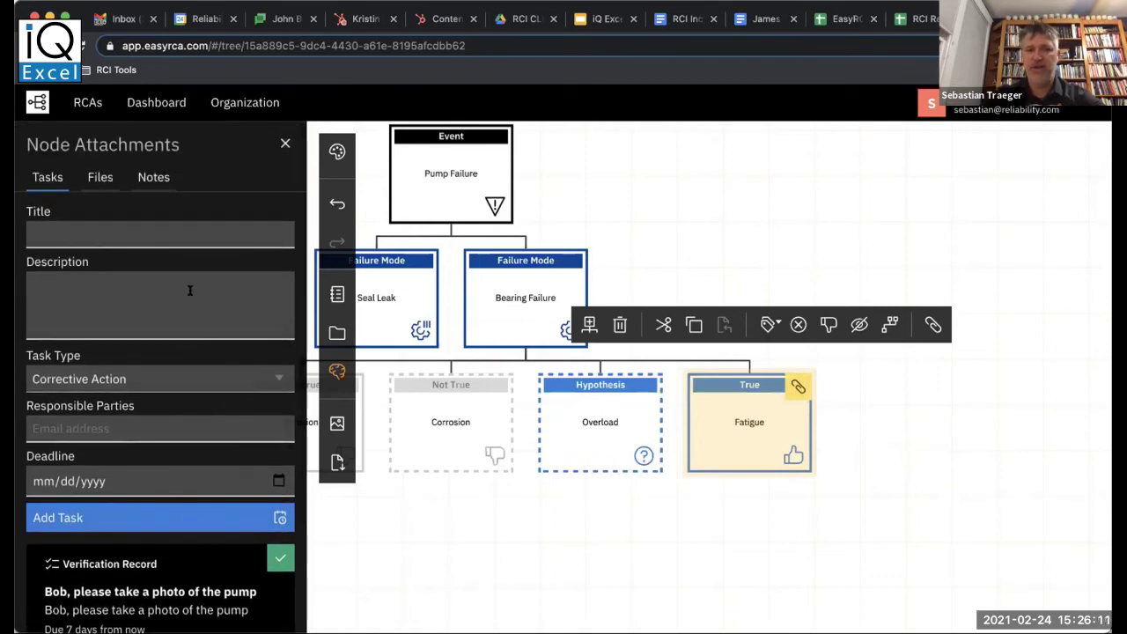
{"action": "left_click", "coordinate": [100, 177]}
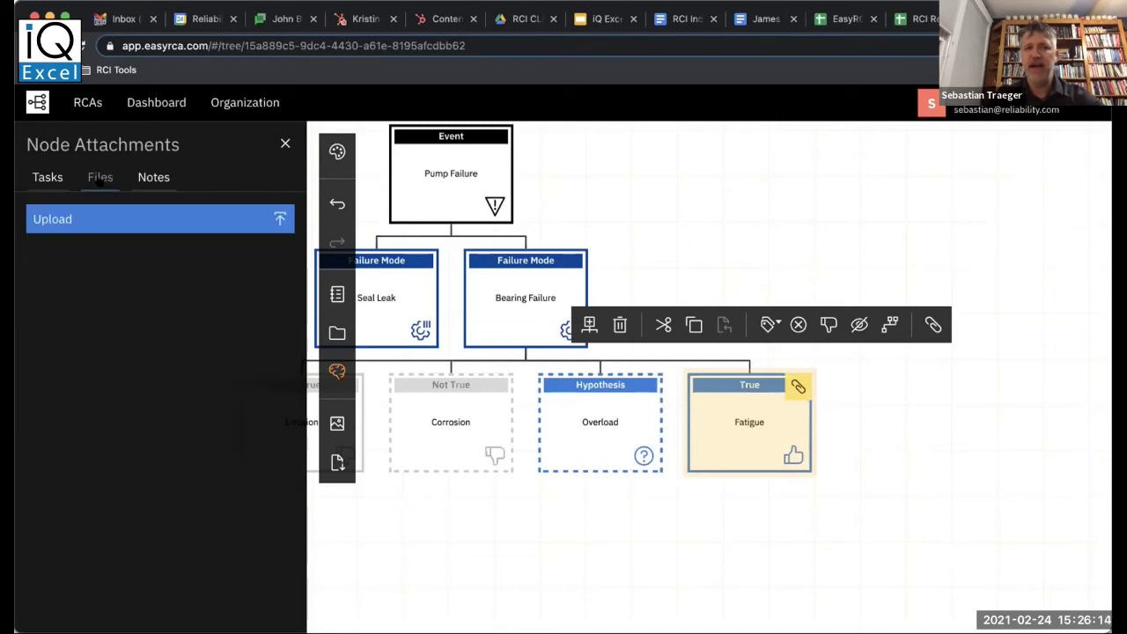
{"action": "left_click", "coordinate": [57, 220]}
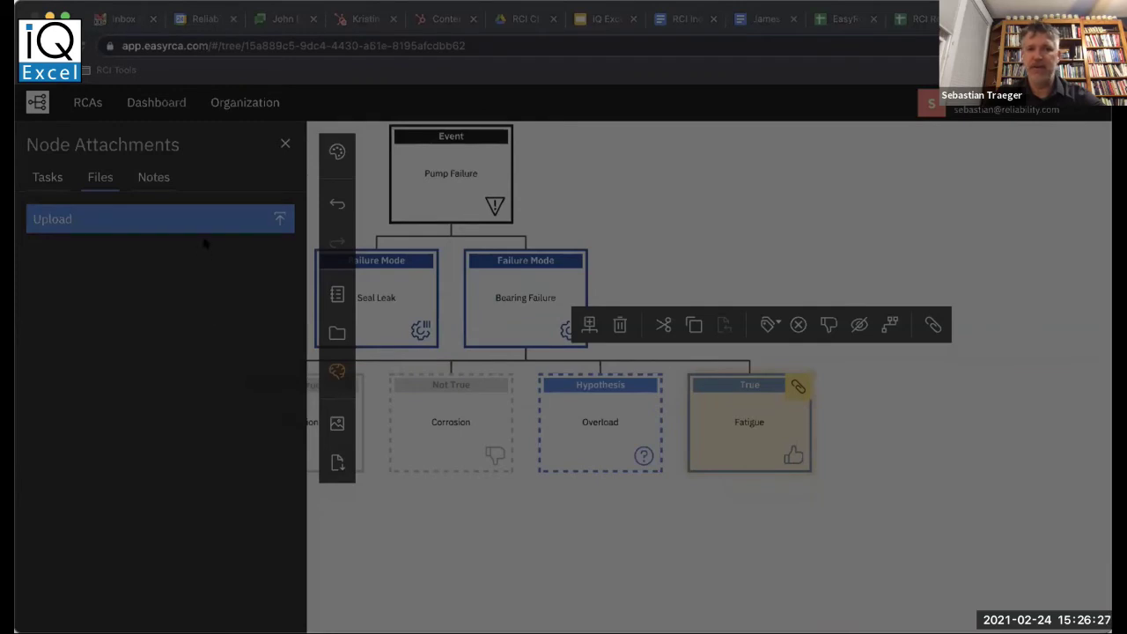
{"action": "key", "text": "Return"}
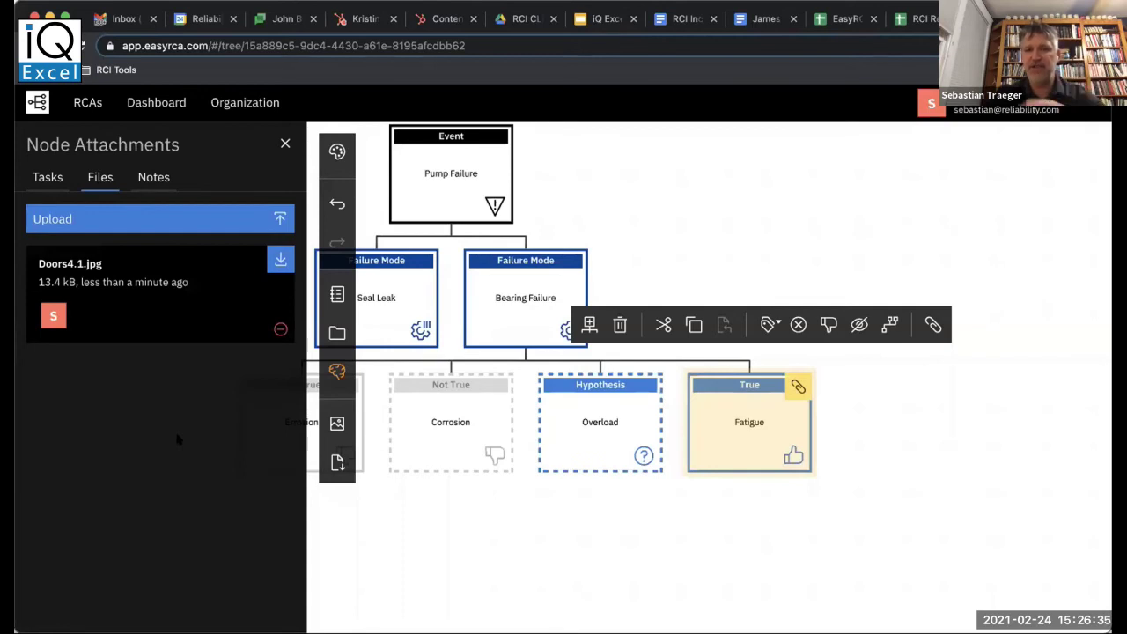
Add a verification note reading "We debated fatigue" to the Fatigue node and close its attachments.
{"action": "left_click", "coordinate": [154, 177]}
{"action": "left_click", "coordinate": [157, 230]}
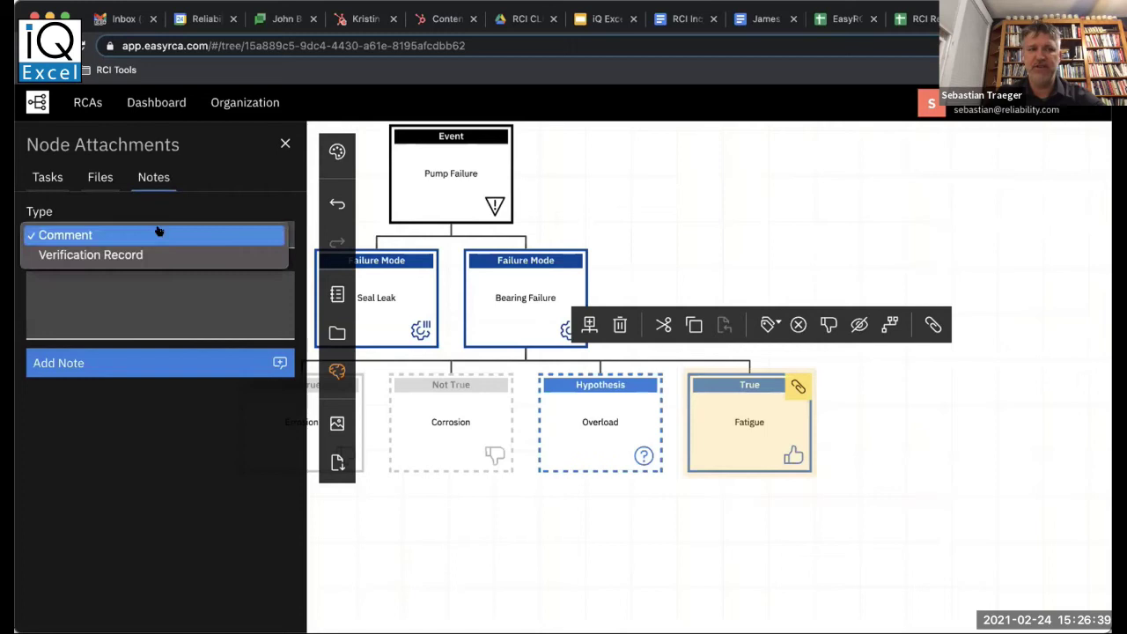
{"action": "left_click", "coordinate": [157, 234]}
{"action": "left_click", "coordinate": [157, 291]}
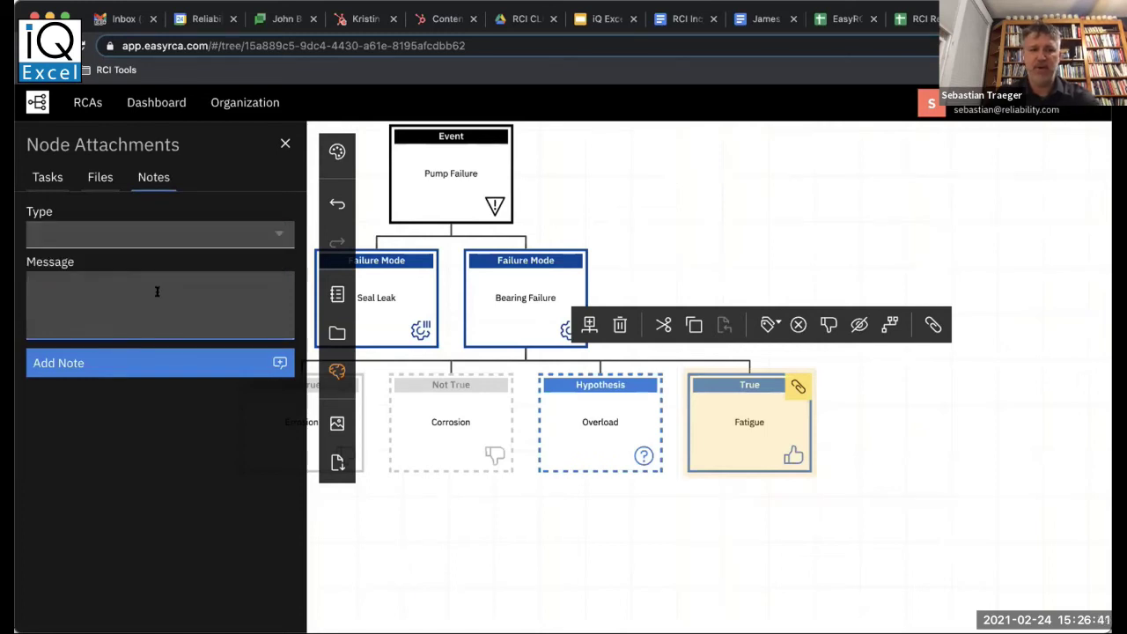
{"action": "type", "text": "We d"}
{"action": "key", "text": "BackSpace"}
{"action": "key", "text": "BackSpace"}
{"action": "type", "text": "de"}
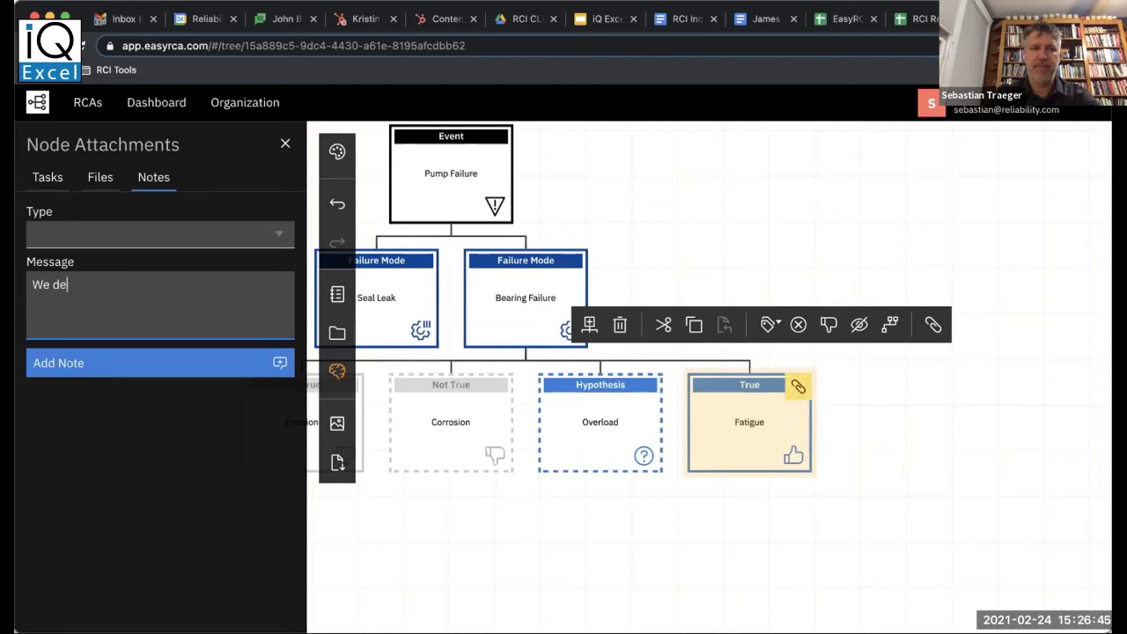
{"action": "type", "text": "bated fatiue"}
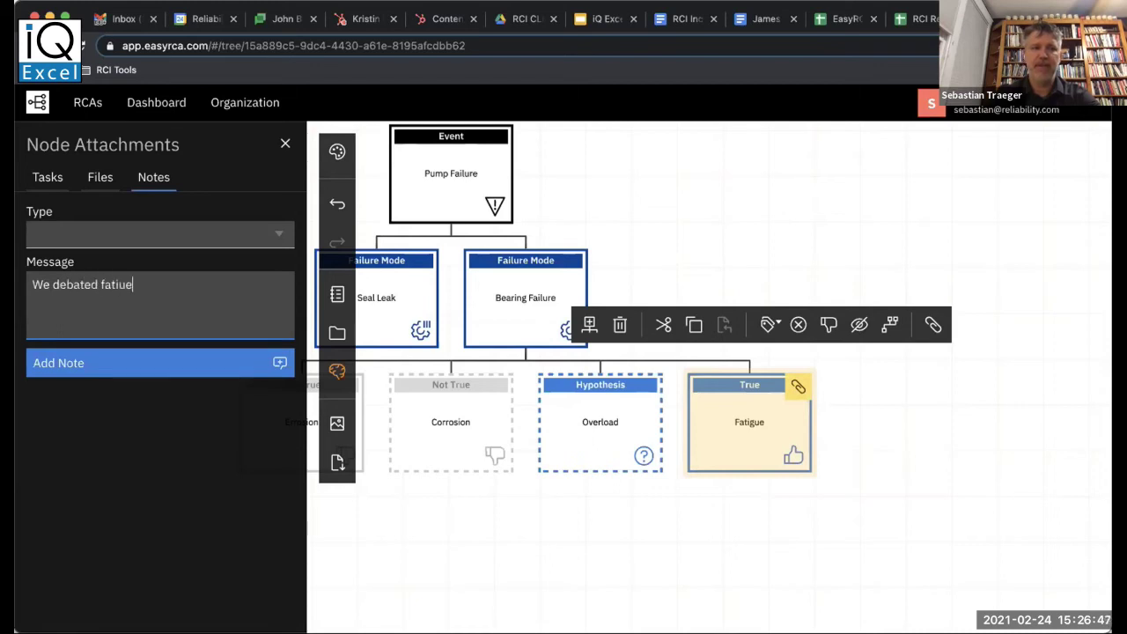
{"action": "key", "text": "BackSpace"}
{"action": "key", "text": "BackSpace"}
{"action": "key", "text": "BackSpace"}
{"action": "type", "text": "igue"}
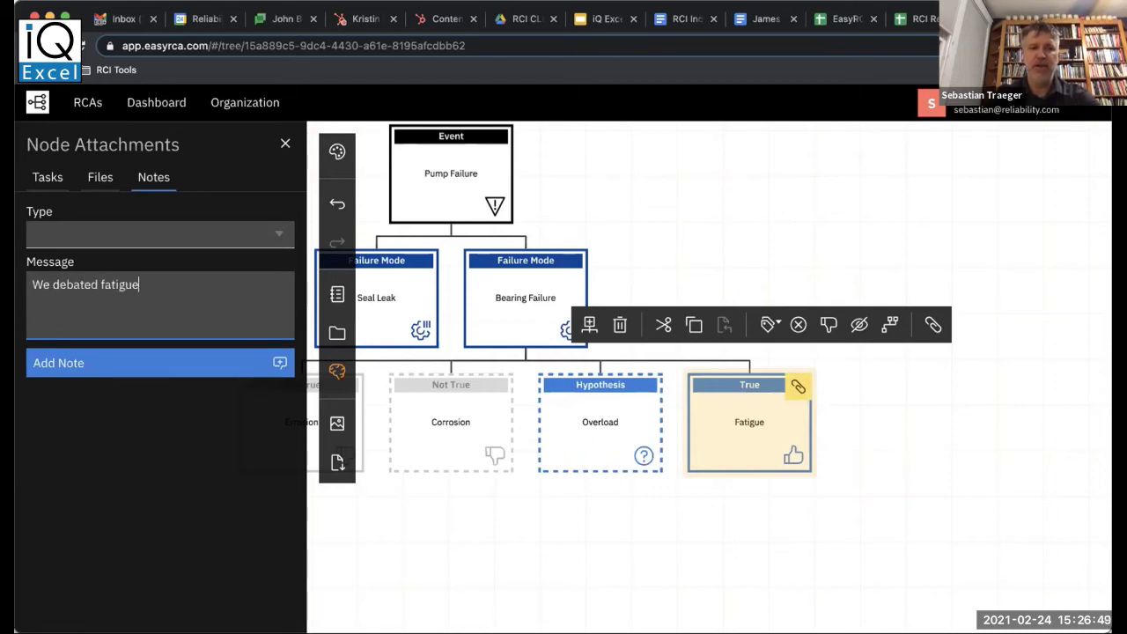
{"action": "left_click", "coordinate": [111, 373]}
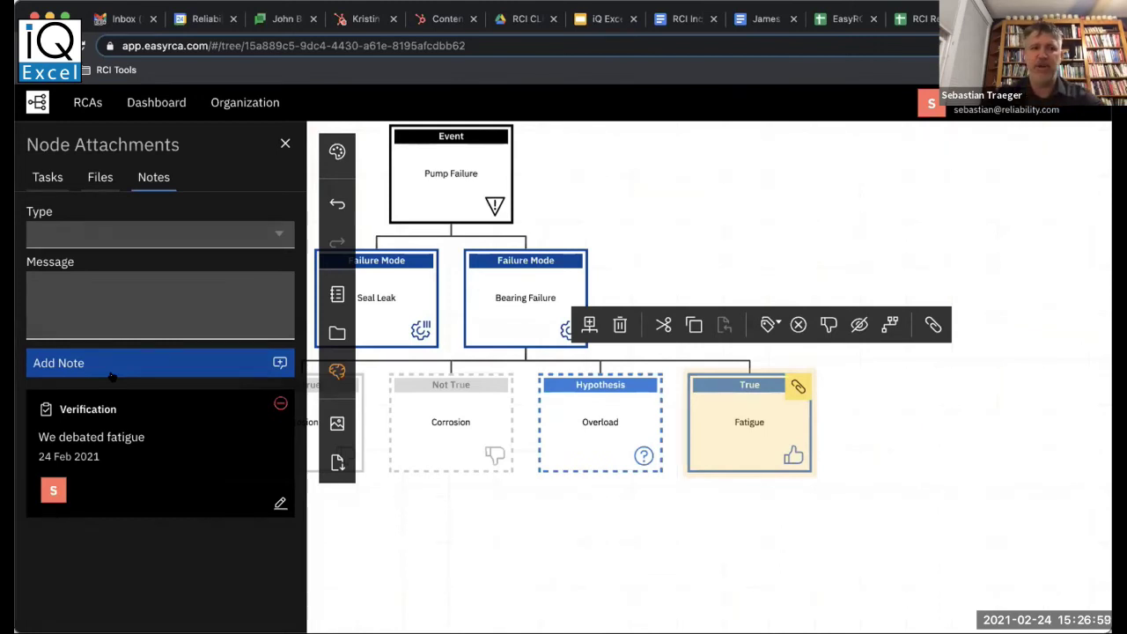
{"action": "left_click", "coordinate": [284, 144]}
{"action": "left_click", "coordinate": [675, 329]}
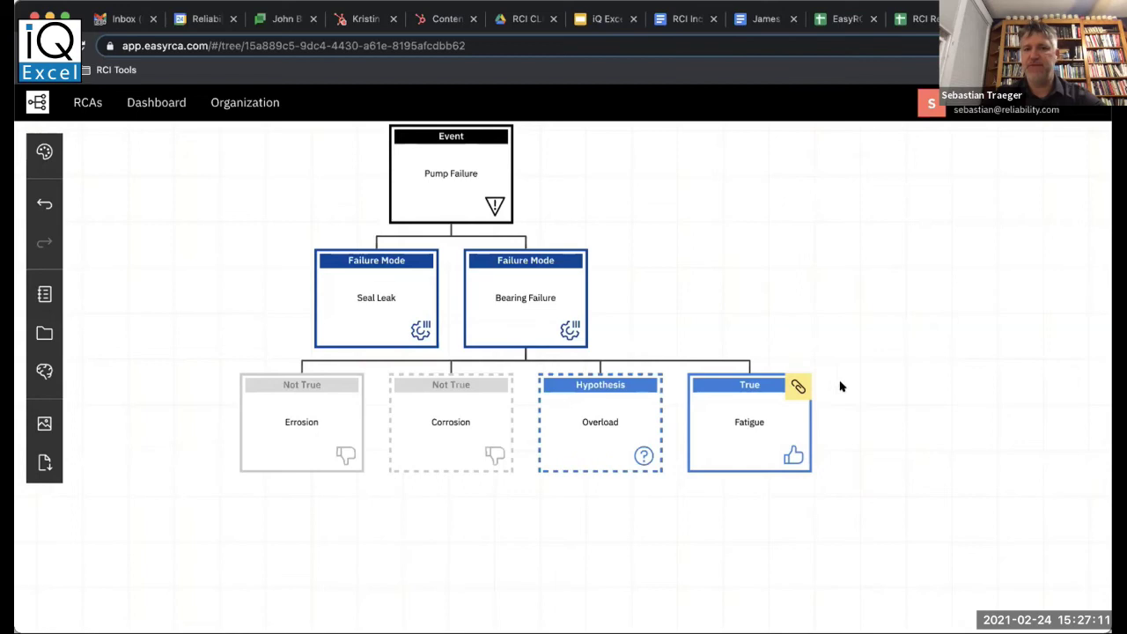
Add the recommended Excessive Vibration hypothesis beneath the Fatigue node using the Analysis Assistant.
{"action": "left_click_drag", "start_coordinate": [848, 461], "coordinate": [772, 324]}
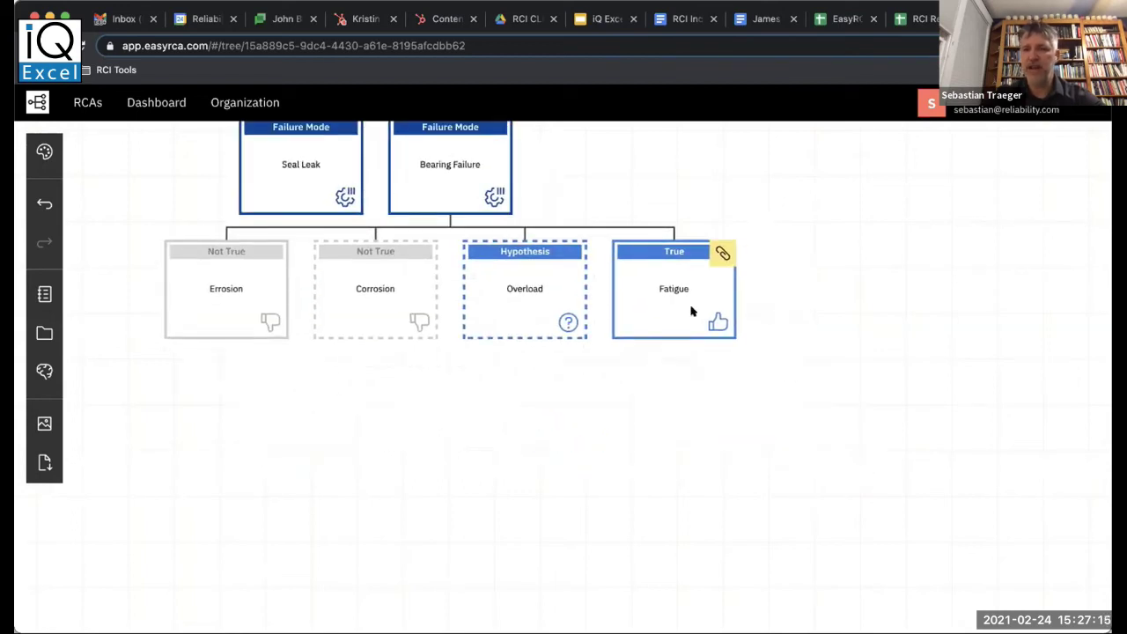
{"action": "left_click", "coordinate": [692, 311]}
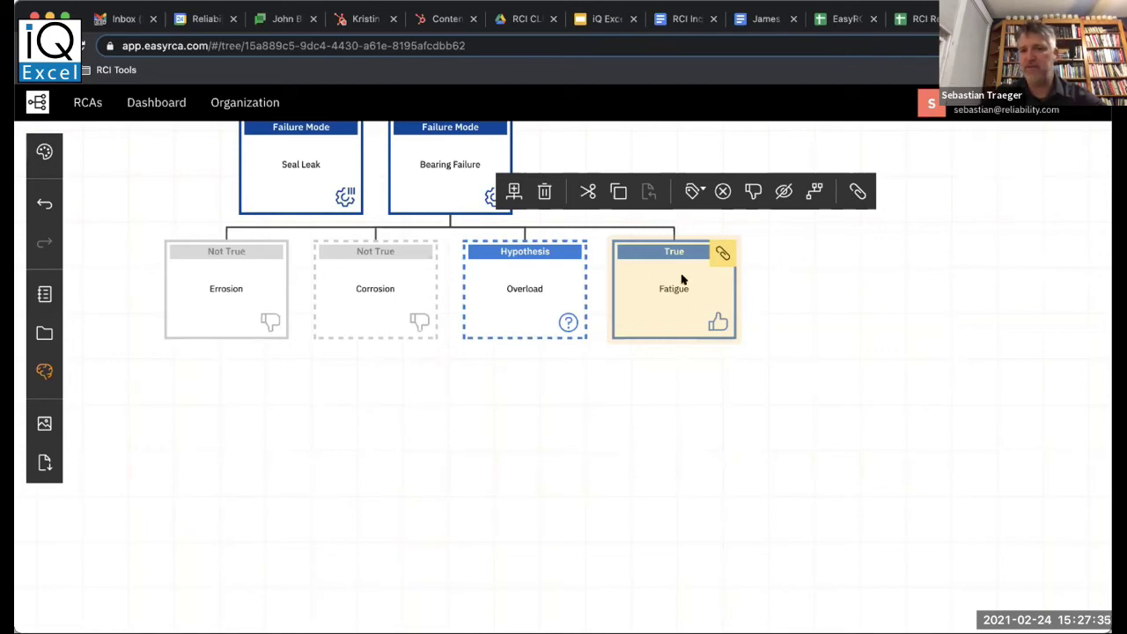
{"action": "left_click", "coordinate": [44, 369]}
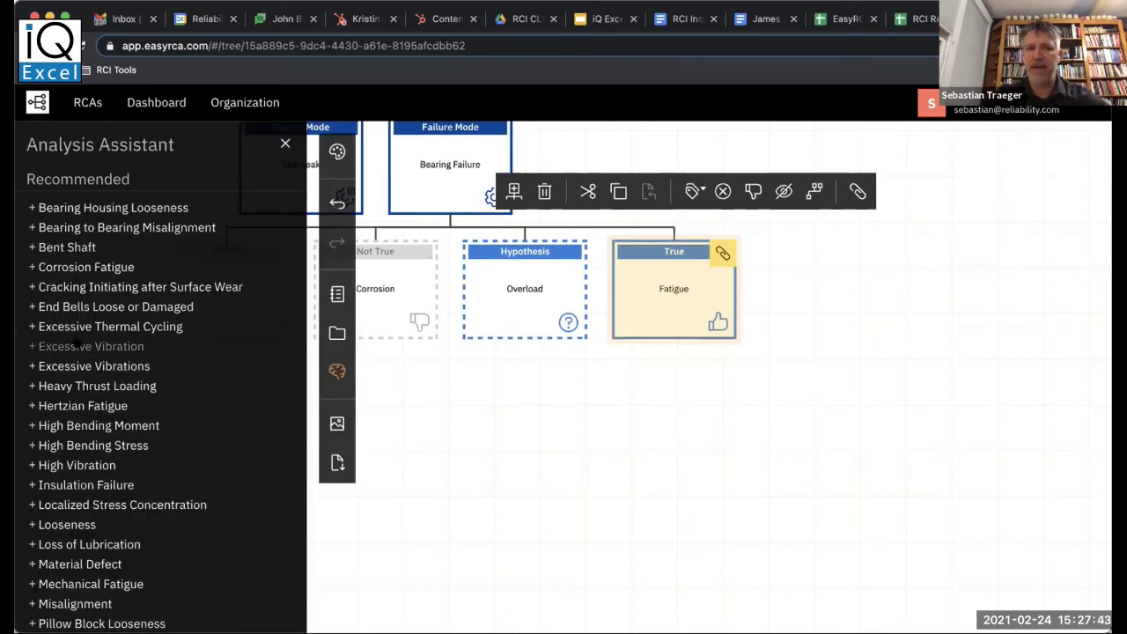
{"action": "scroll", "coordinate": [77, 344], "scroll_direction": "down", "scroll_amount": 1}
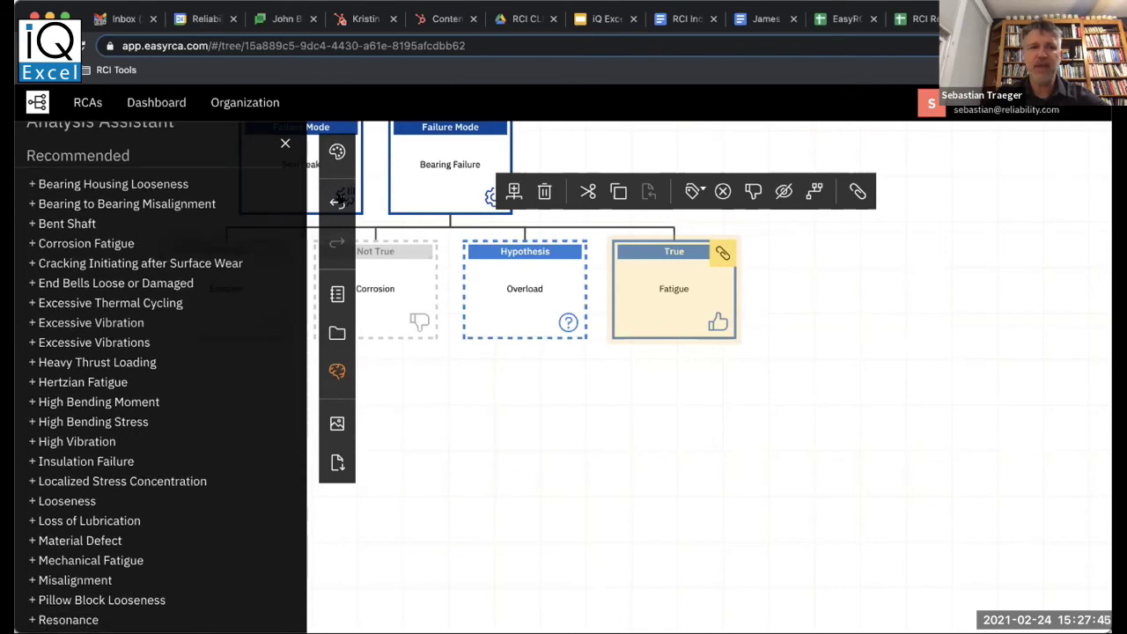
{"action": "scroll", "coordinate": [121, 362], "scroll_direction": "down", "scroll_amount": 1}
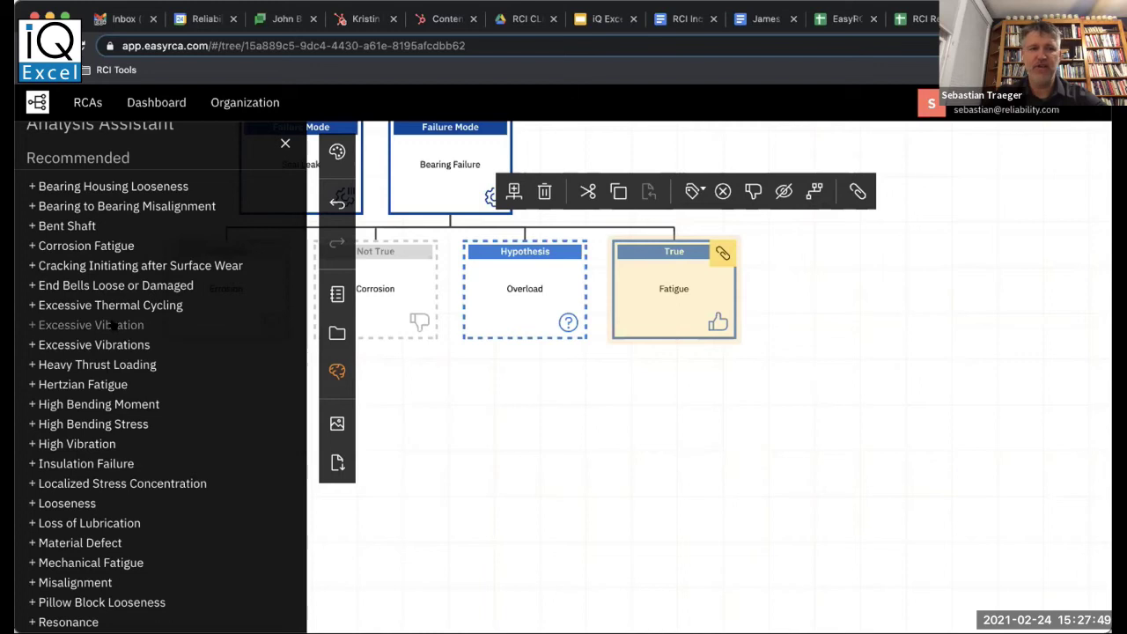
{"action": "left_click", "coordinate": [113, 326]}
{"action": "scroll", "coordinate": [108, 411], "scroll_direction": "down", "scroll_amount": 3}
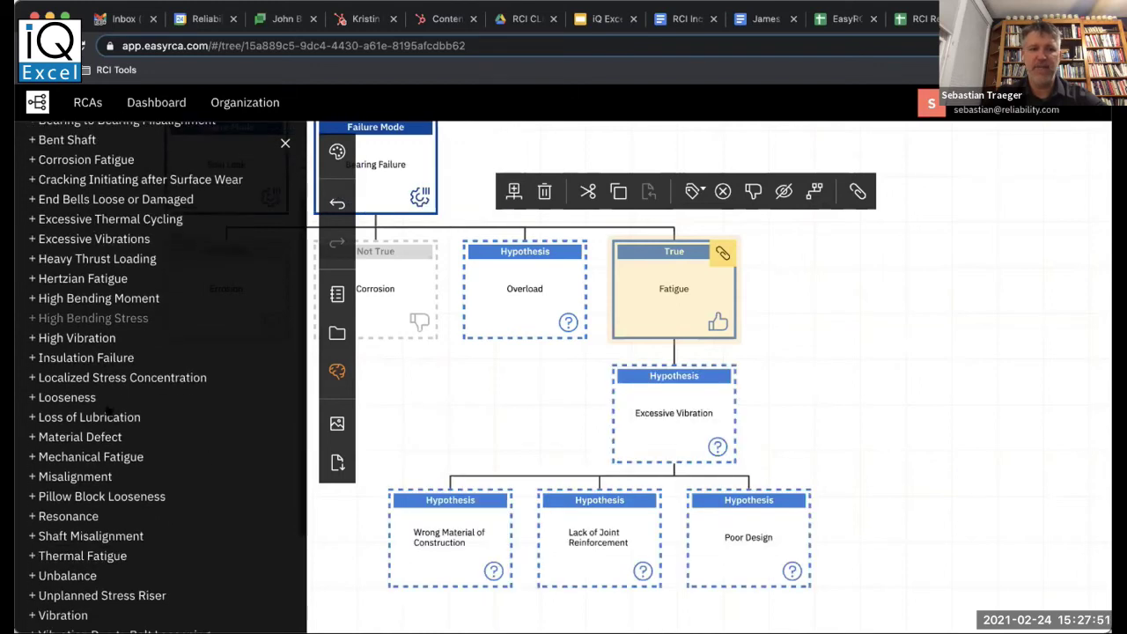
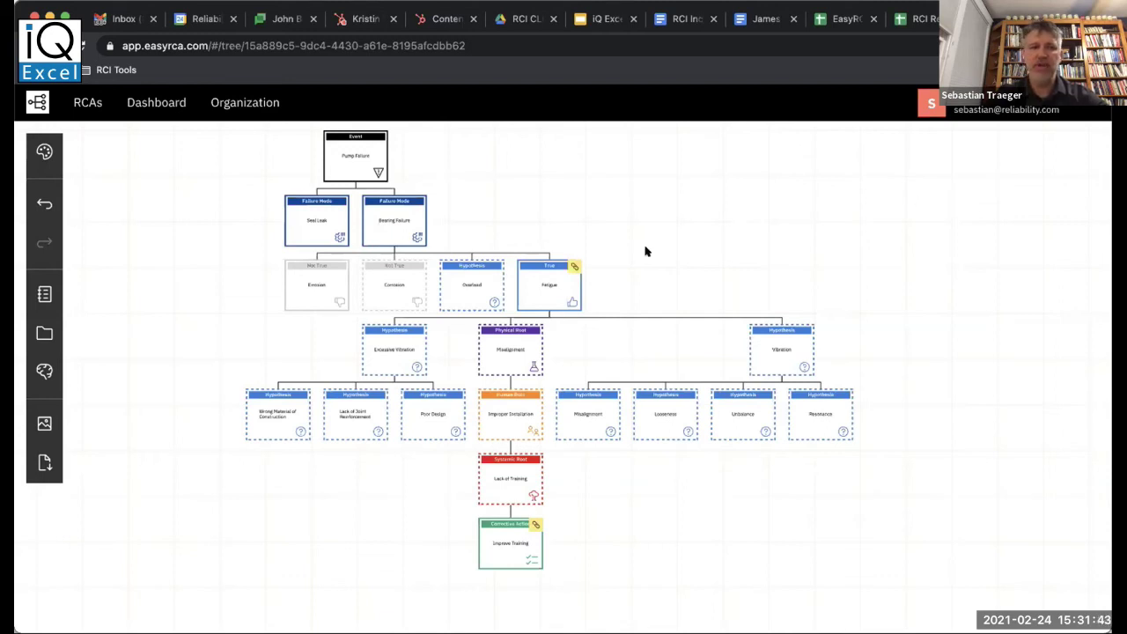
Switch the tree to a left-to-right layout and reposition the Pump Failure, Bearing Failure, Seal Leak, Fatigue and Resonance nodes.
{"action": "left_click", "coordinate": [44, 152]}
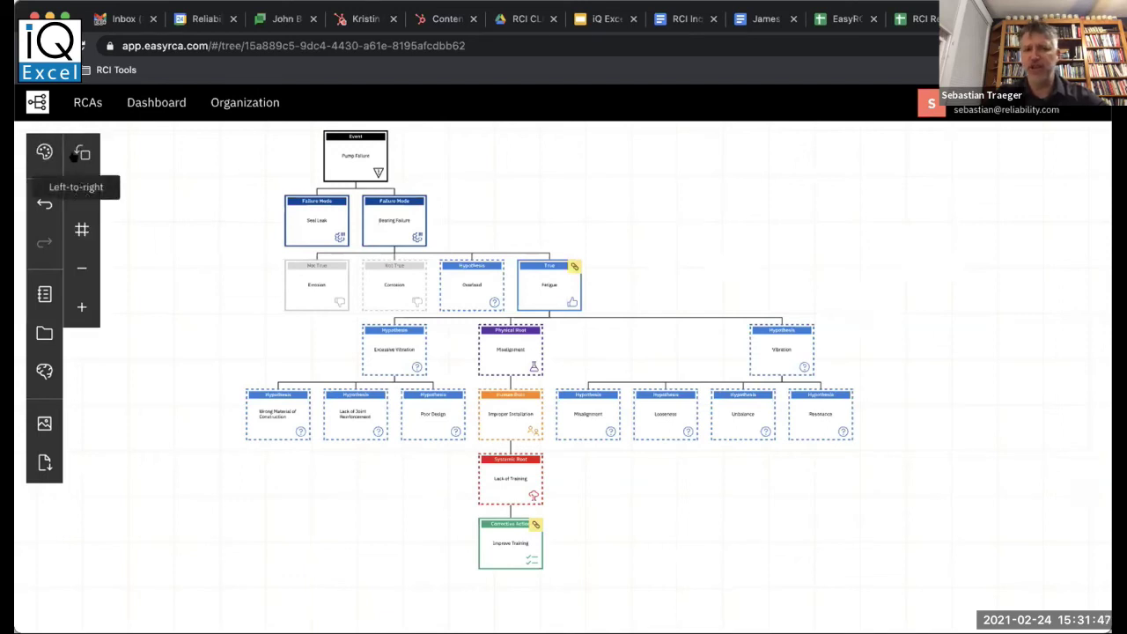
{"action": "left_click", "coordinate": [76, 154]}
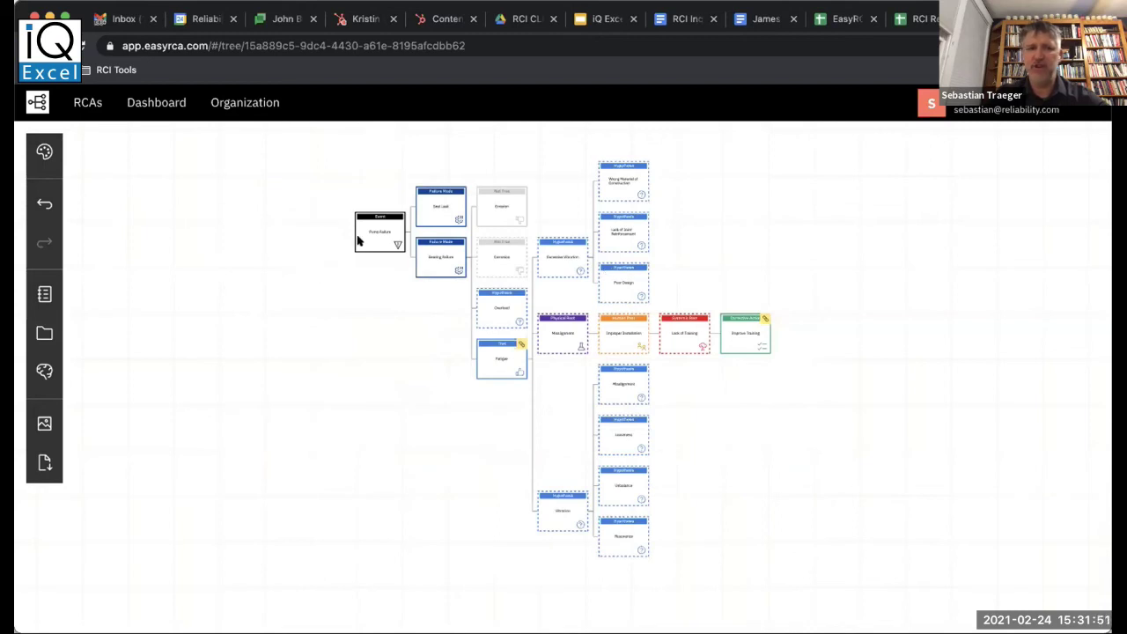
{"action": "left_click_drag", "start_coordinate": [357, 241], "coordinate": [145, 260]}
{"action": "left_click_drag", "start_coordinate": [426, 271], "coordinate": [318, 440]}
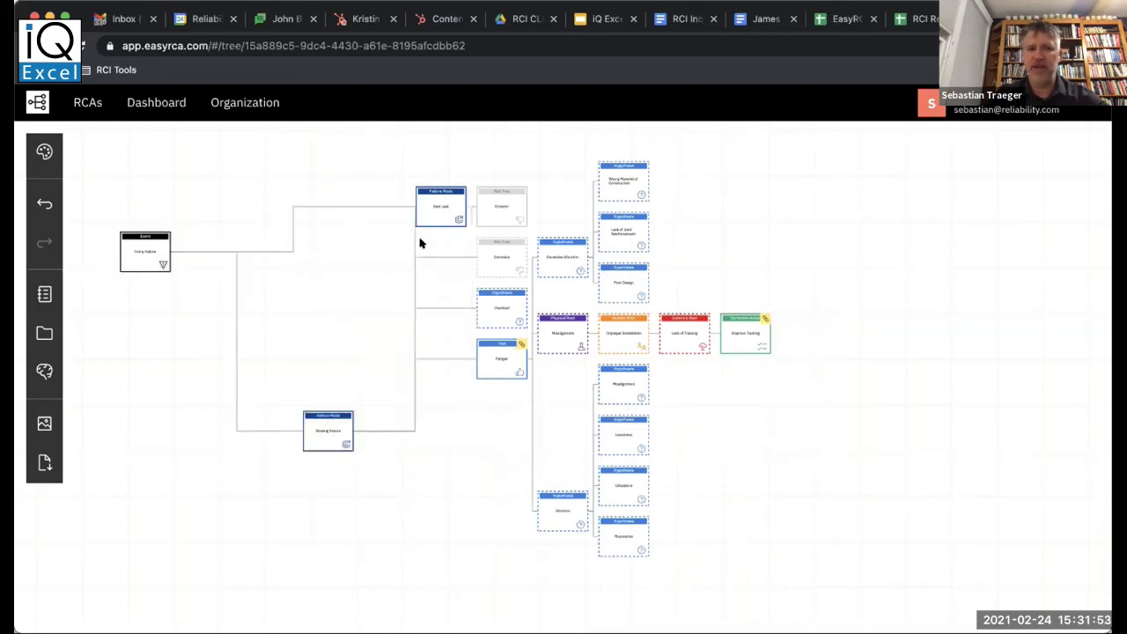
{"action": "left_click_drag", "start_coordinate": [438, 208], "coordinate": [413, 197]}
{"action": "left_click", "coordinate": [497, 355]}
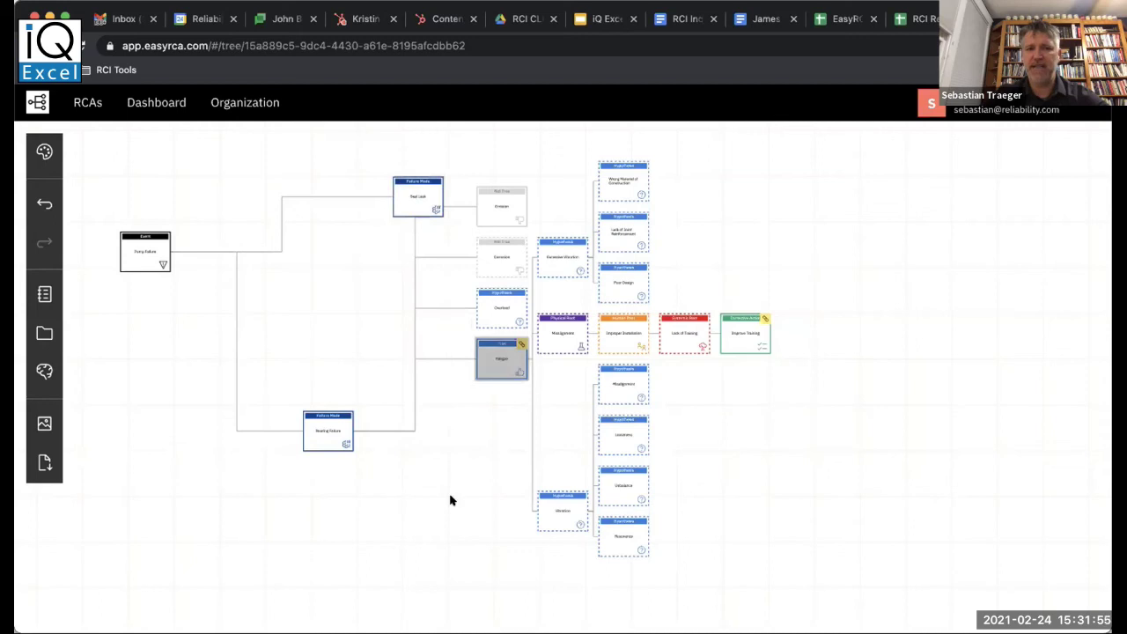
{"action": "left_click_drag", "start_coordinate": [449, 500], "coordinate": [453, 502]}
{"action": "left_click_drag", "start_coordinate": [681, 547], "coordinate": [713, 553]}
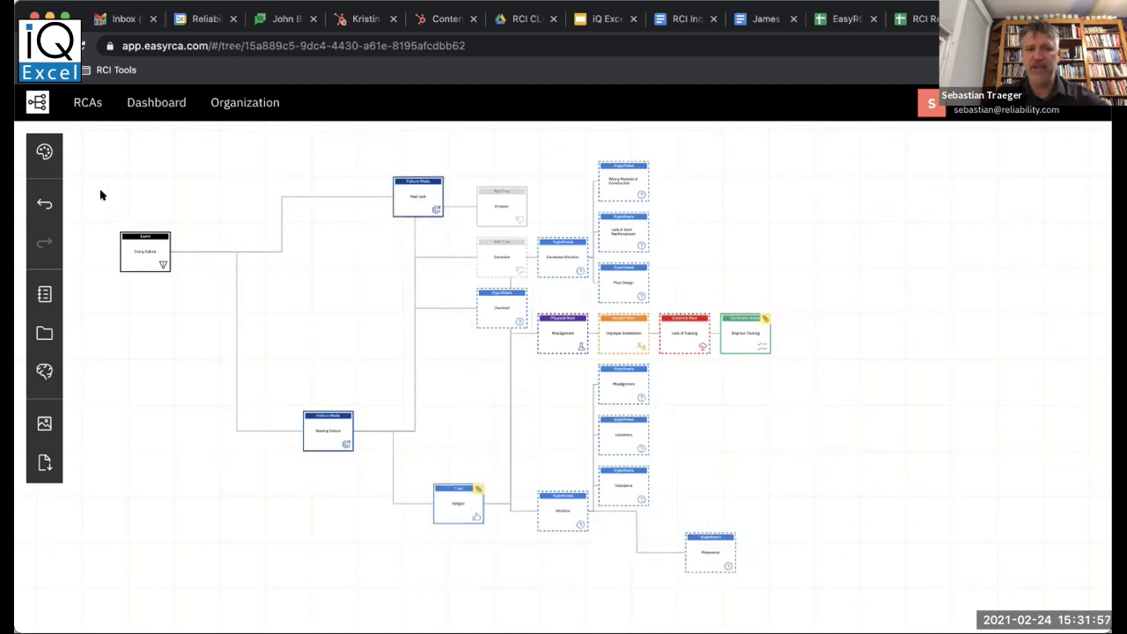
Return the Pump Failure tree to the automatic top-to-bottom layout.
{"action": "mouse_move", "coordinate": [62, 158]}
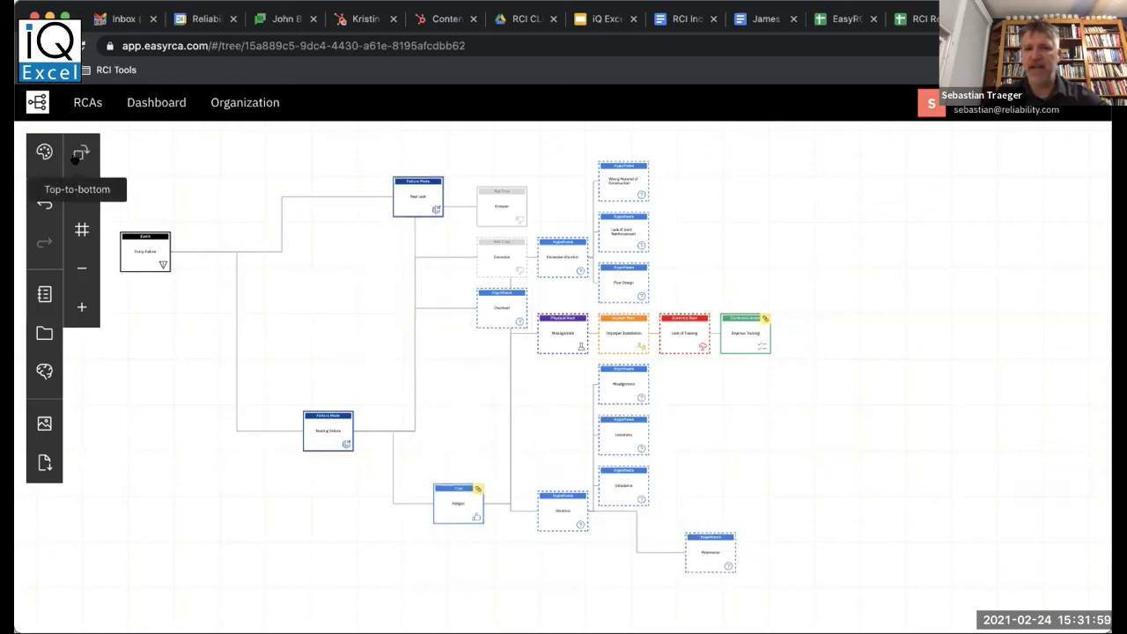
{"action": "left_click", "coordinate": [82, 153]}
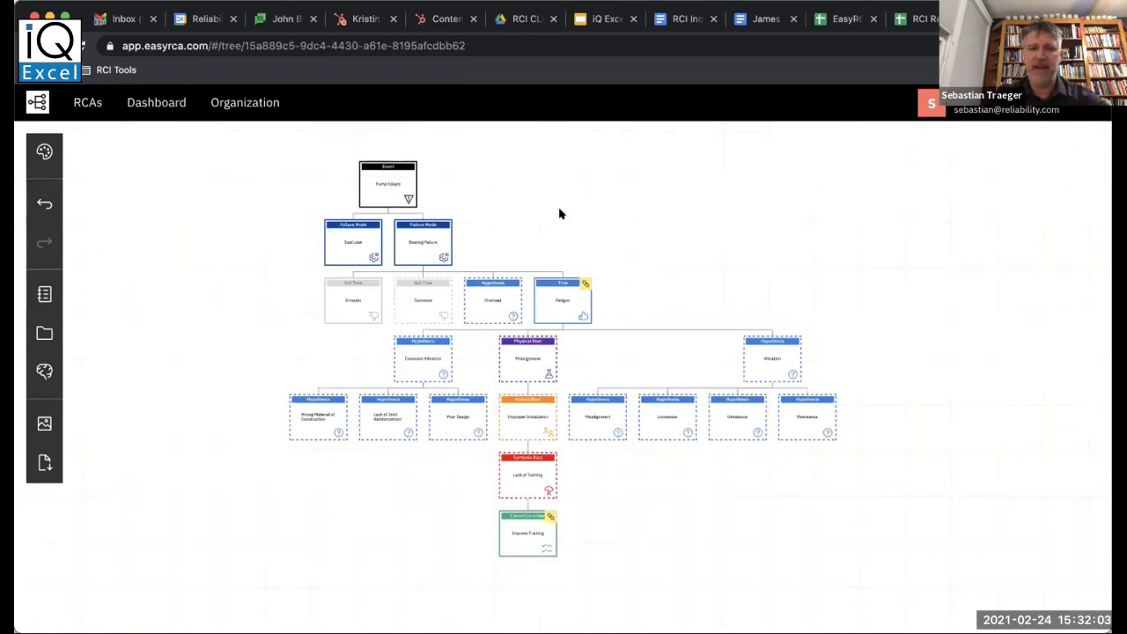
{"action": "scroll", "coordinate": [285, 274], "scroll_direction": "up", "scroll_amount": 3}
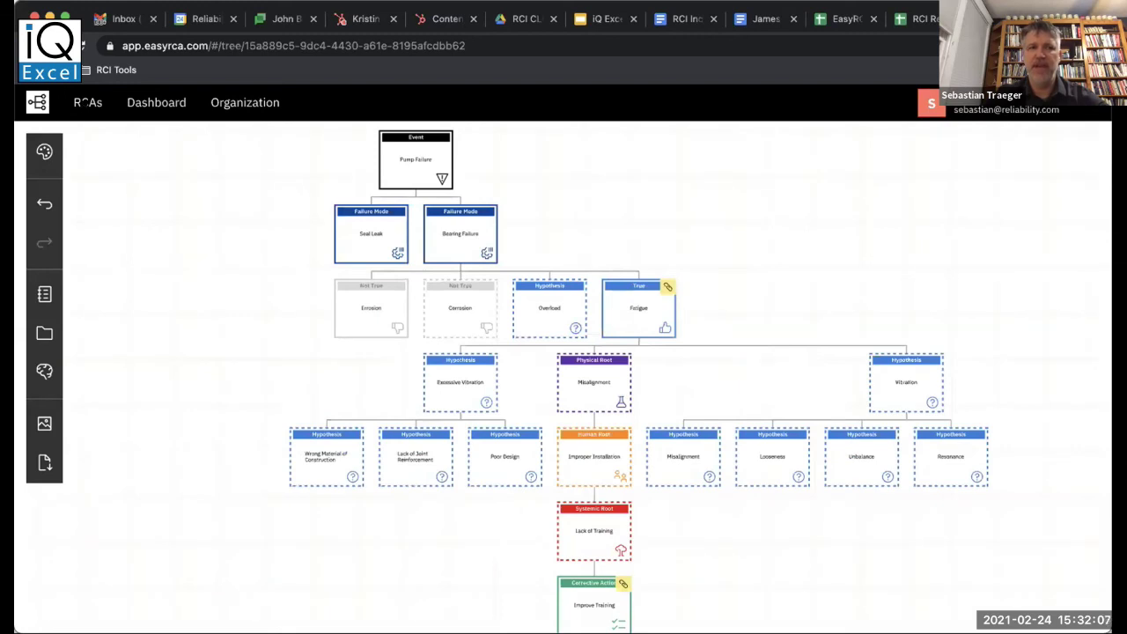
Quick-launch a new Fishbone analysis from the RCAs page.
{"action": "left_click", "coordinate": [91, 102]}
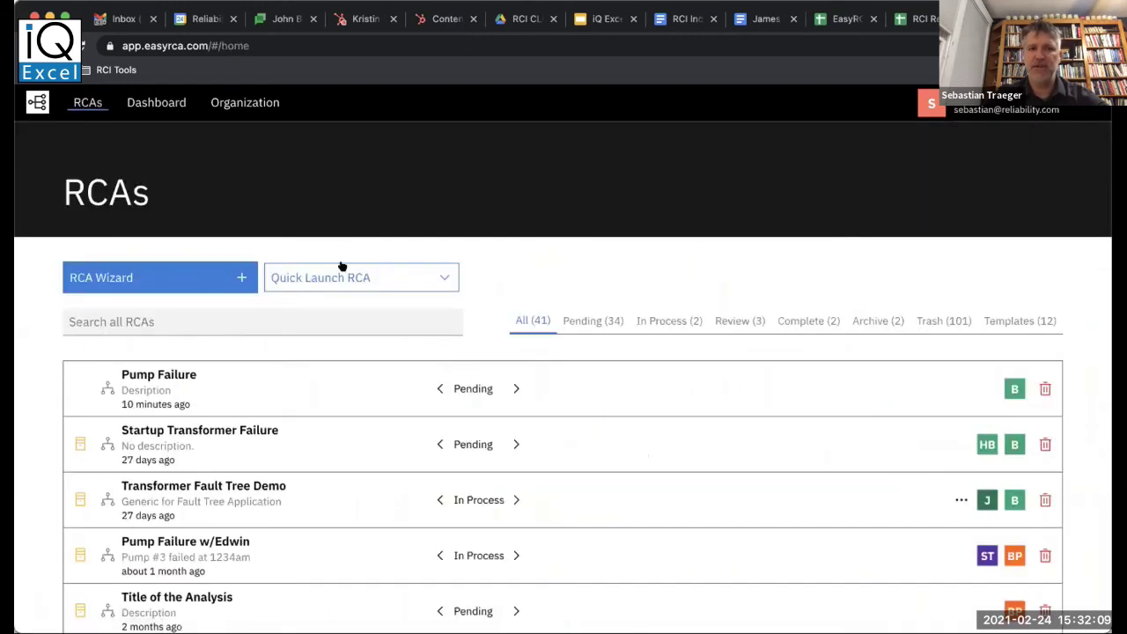
{"action": "left_click", "coordinate": [342, 268]}
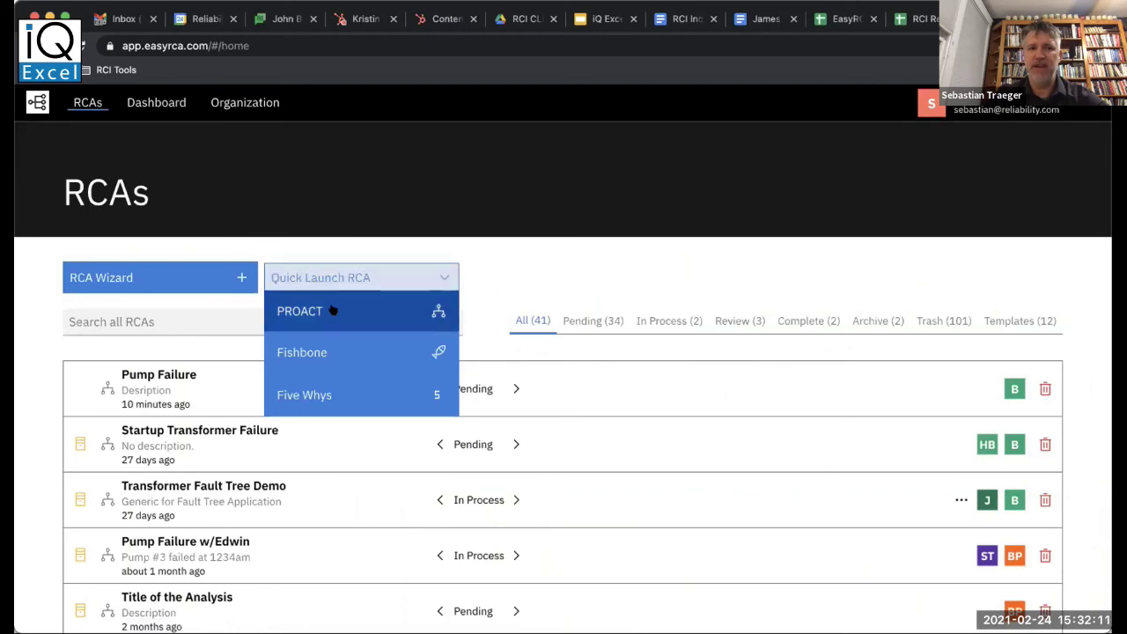
{"action": "left_click", "coordinate": [331, 352]}
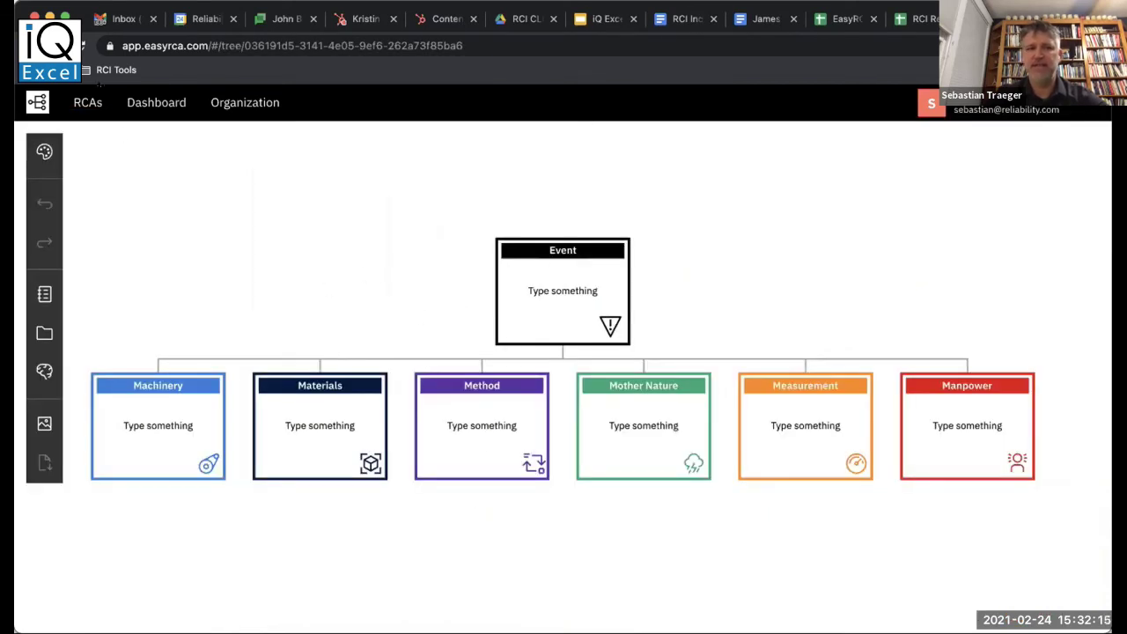
Quick-launch a new Five Whys analysis from the RCAs page and switch its layout to top-to-bottom.
{"action": "left_click", "coordinate": [88, 102]}
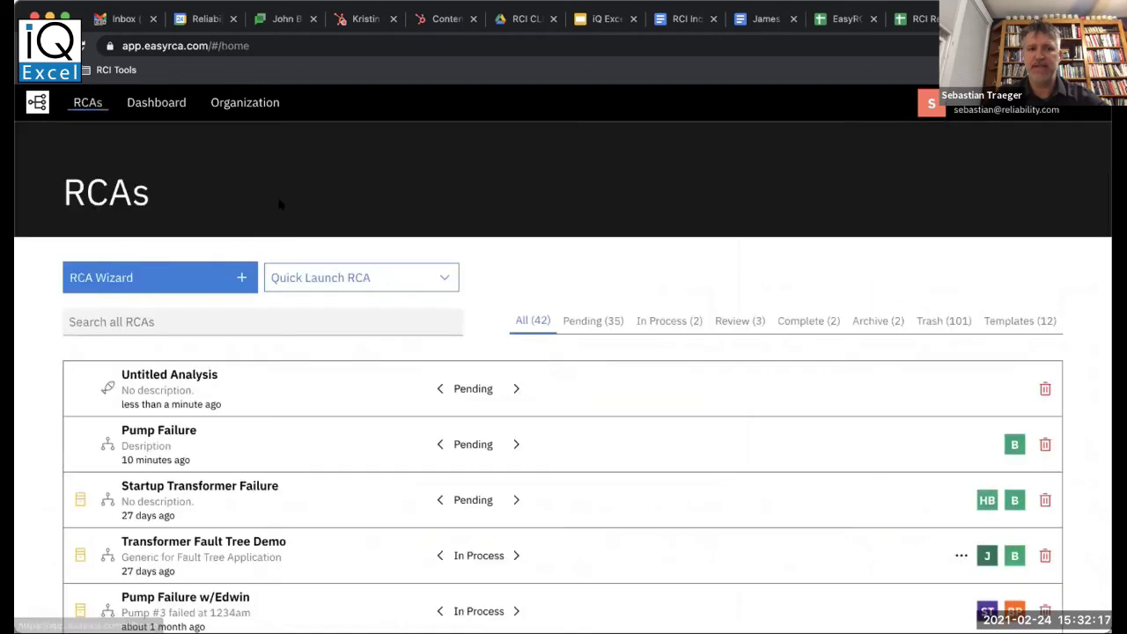
{"action": "left_click", "coordinate": [326, 276]}
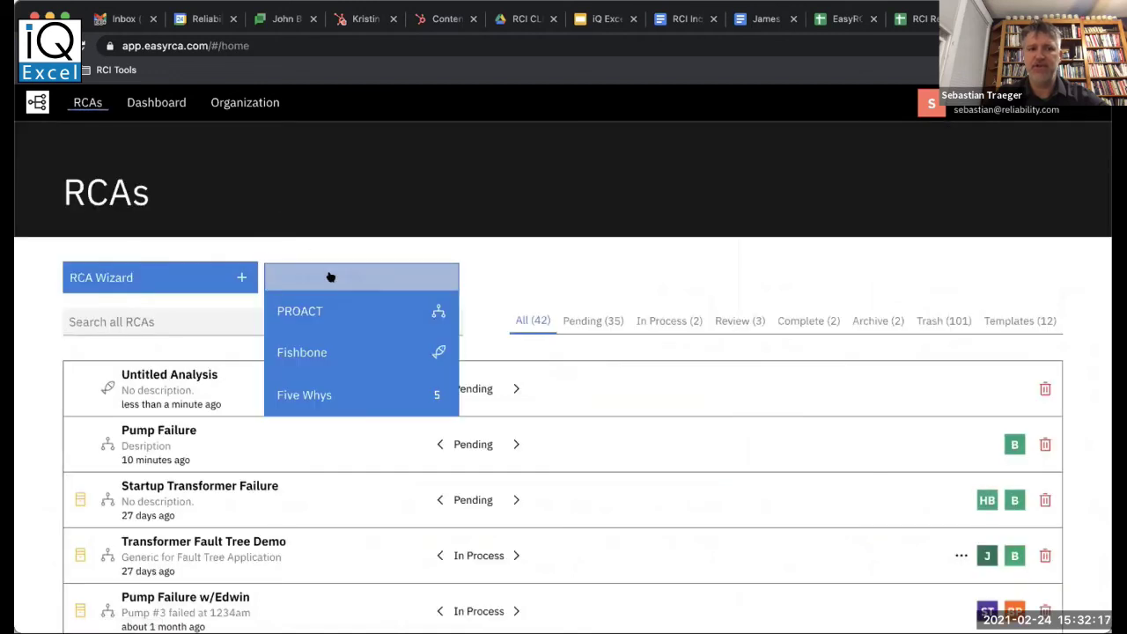
{"action": "left_click", "coordinate": [321, 395]}
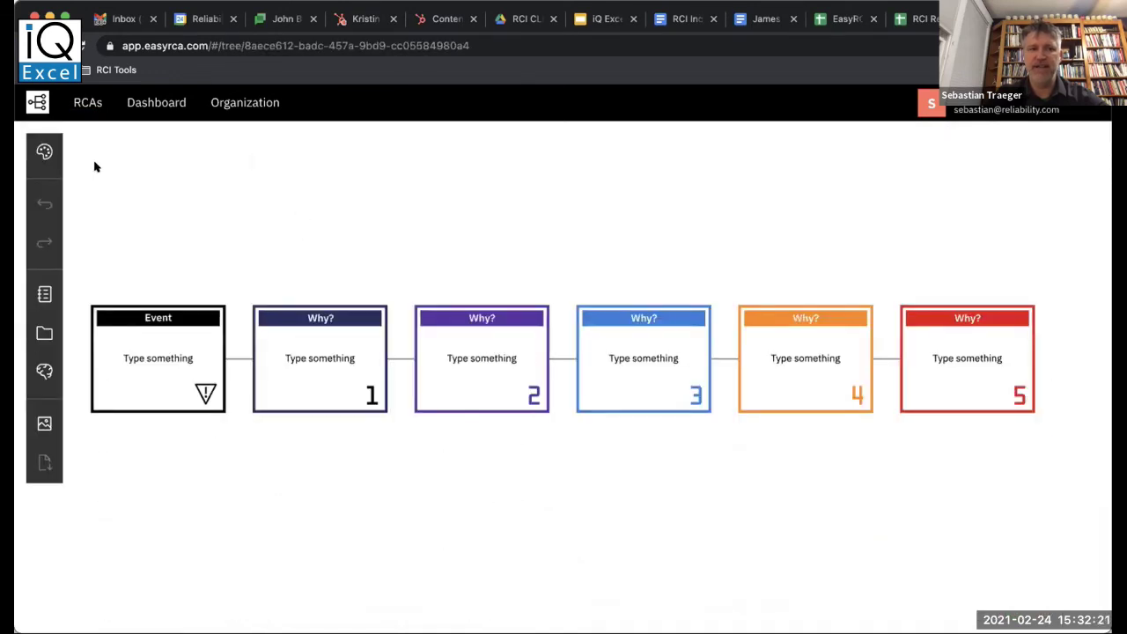
{"action": "left_click", "coordinate": [44, 151]}
{"action": "left_click", "coordinate": [80, 153]}
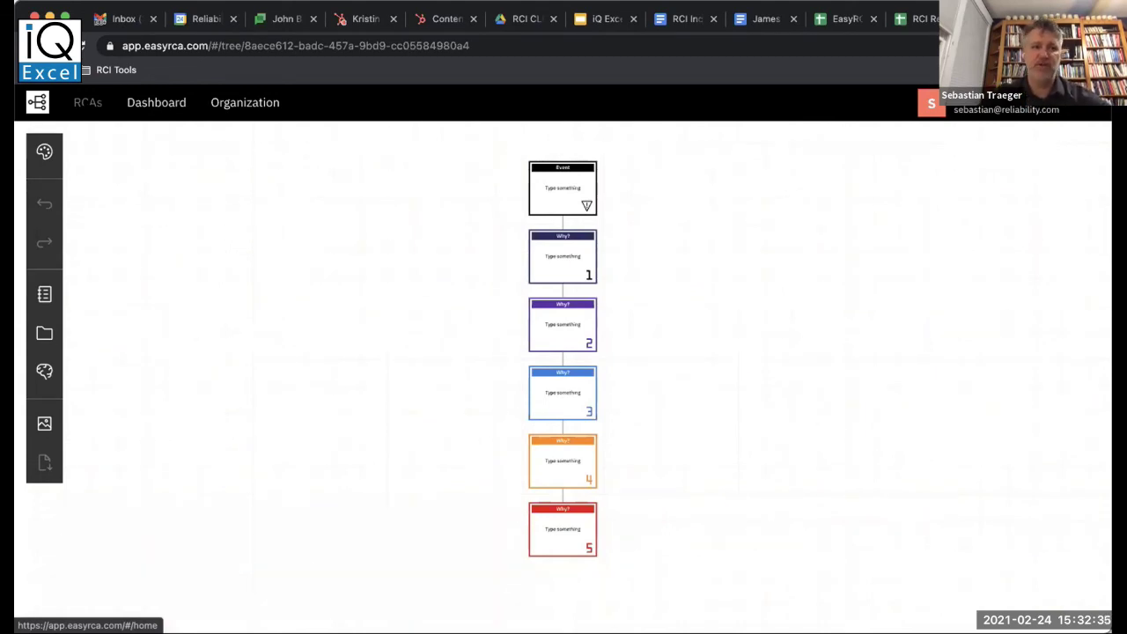
Delete the untitled Five Whys and Fishbone analyses from the RCAs list.
{"action": "left_click", "coordinate": [87, 102]}
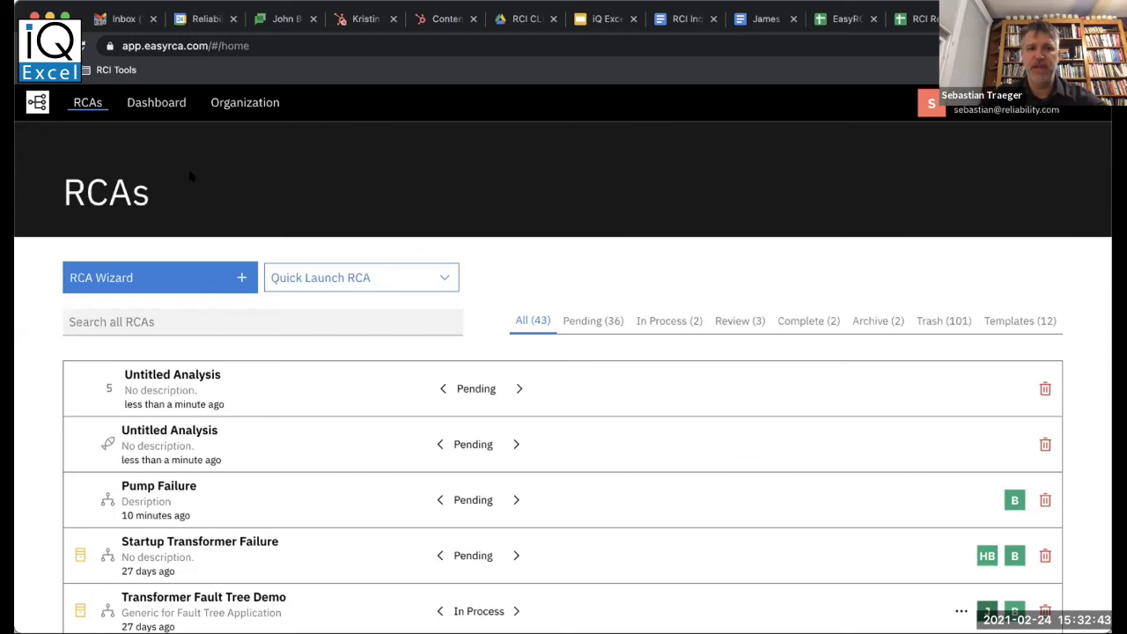
{"action": "left_click", "coordinate": [1045, 389]}
{"action": "left_click", "coordinate": [1041, 390]}
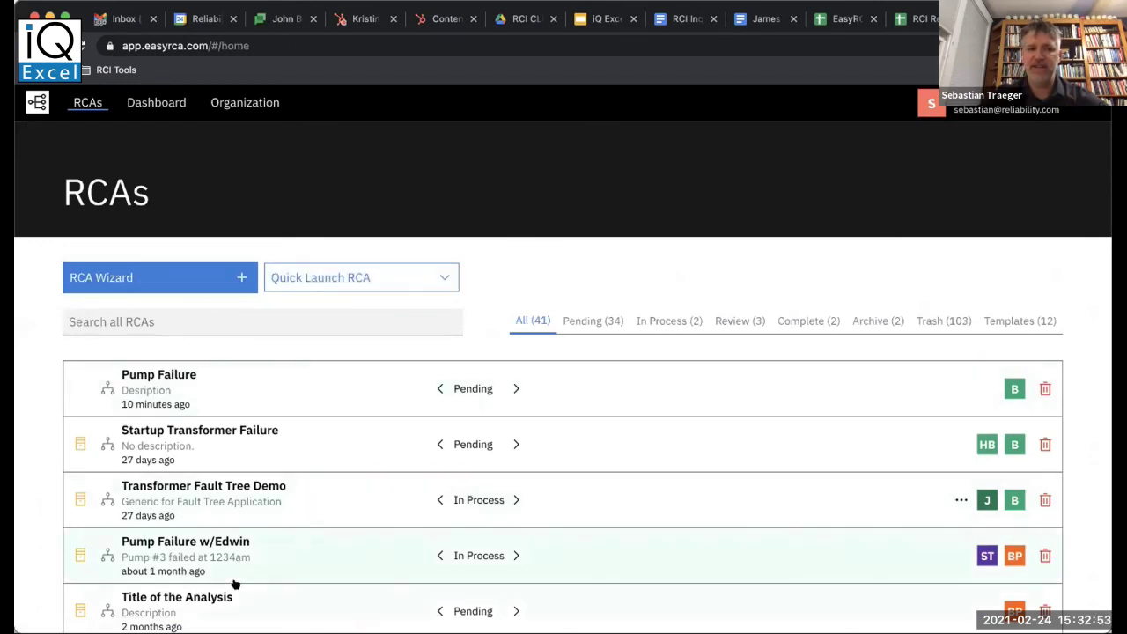
Search all RCAs for "pump" and look through the matching analyses.
{"action": "scroll", "coordinate": [370, 305], "scroll_direction": "down", "scroll_amount": 1}
{"action": "left_click", "coordinate": [352, 234]}
{"action": "left_click", "coordinate": [223, 269]}
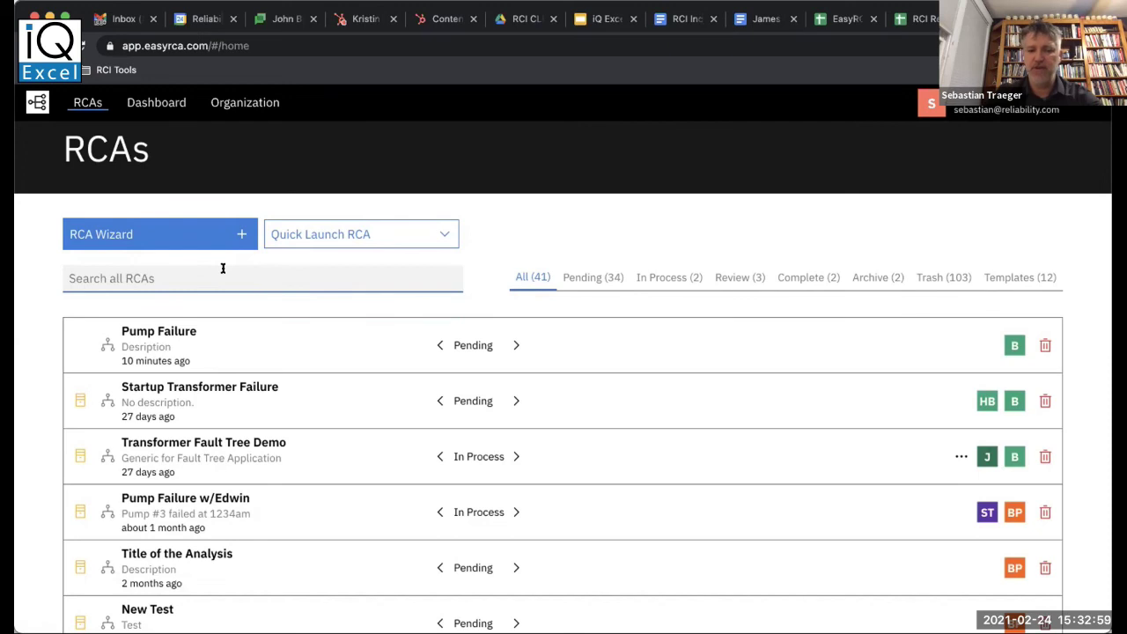
{"action": "type", "text": "pump"}
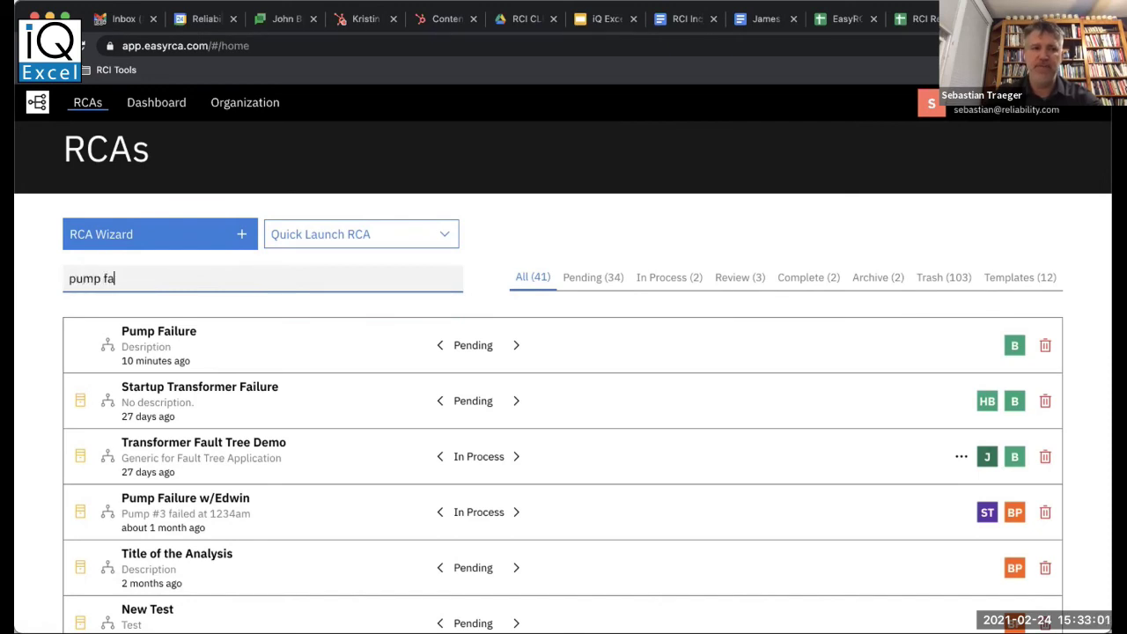
{"action": "type", "text": " fa"}
{"action": "key", "text": "BackSpace"}
{"action": "key", "text": "BackSpace"}
{"action": "key", "text": "BackSpace"}
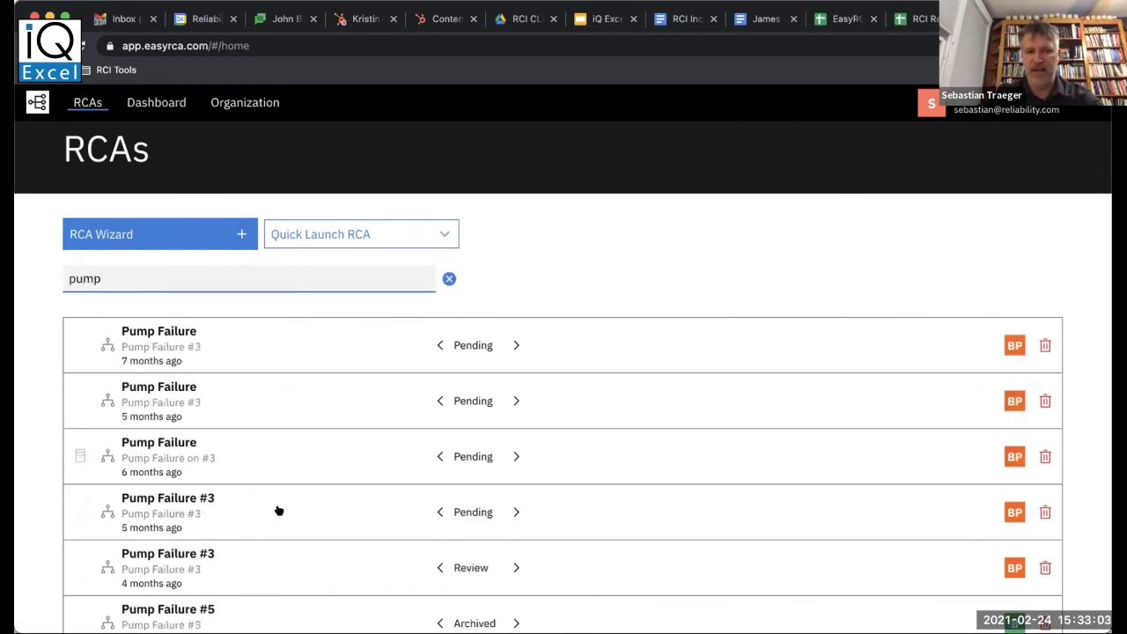
{"action": "scroll", "coordinate": [298, 539], "scroll_direction": "down", "scroll_amount": 1}
{"action": "scroll", "coordinate": [317, 294], "scroll_direction": "up", "scroll_amount": 1}
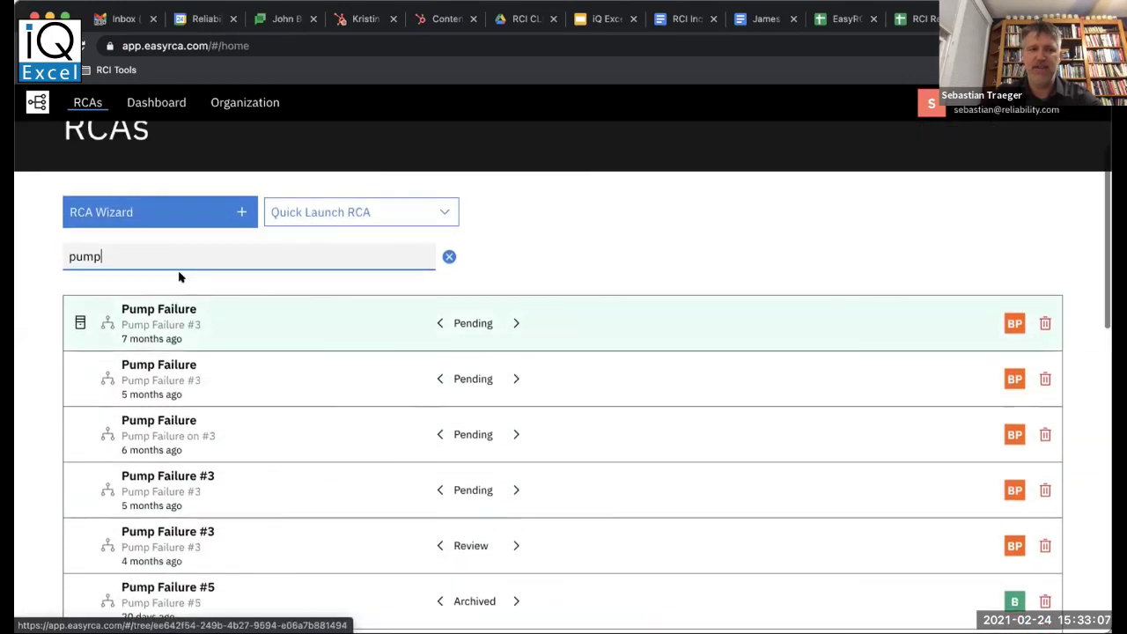
Search all RCAs for "corrective actions" and look through the matching nodes.
{"action": "double_click", "coordinate": [167, 240]}
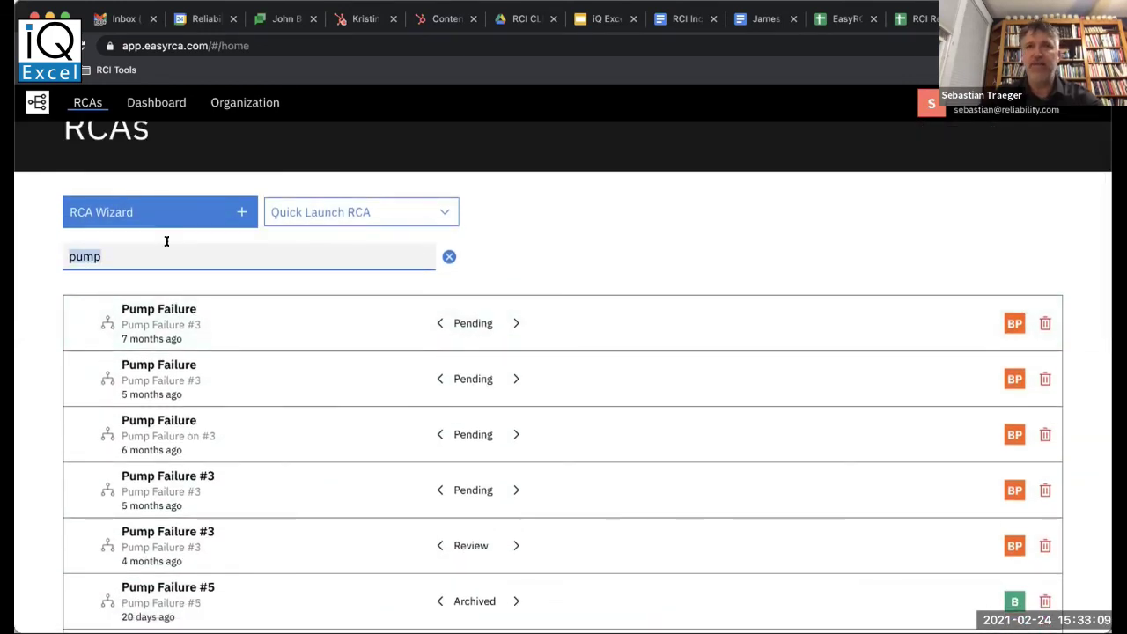
{"action": "type", "text": "correcti"}
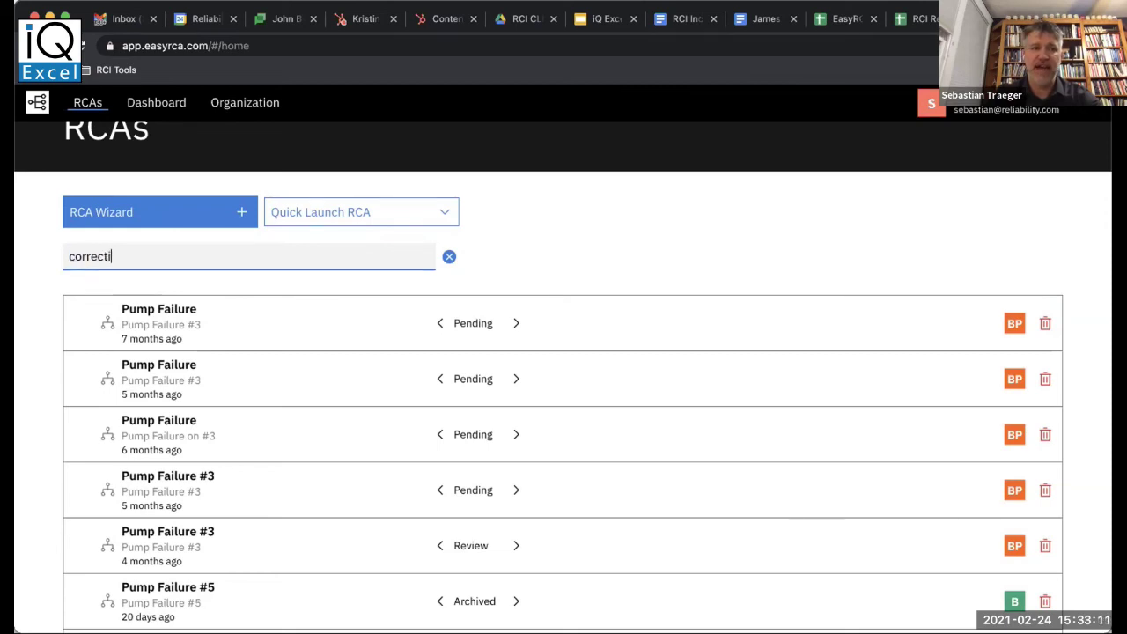
{"action": "type", "text": "ve action"}
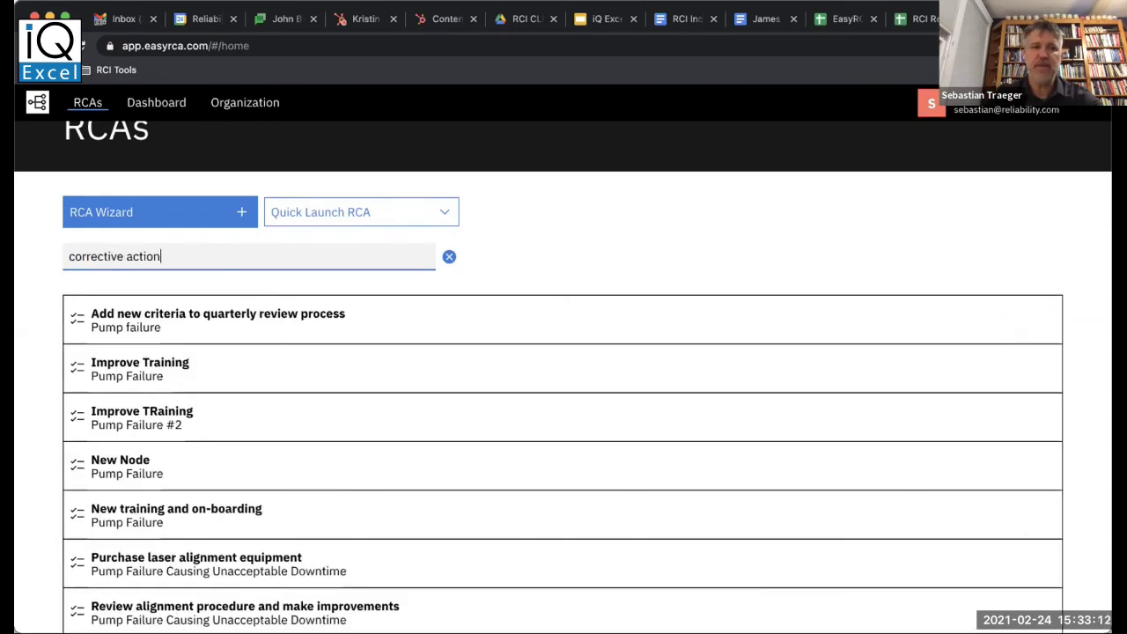
{"action": "type", "text": "s"}
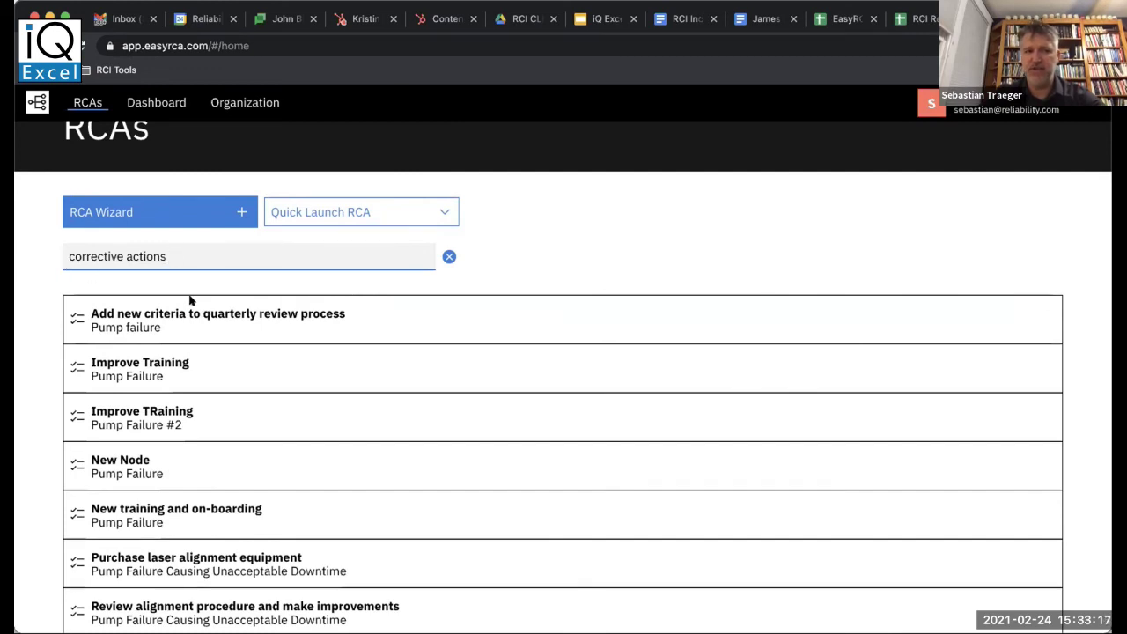
{"action": "scroll", "coordinate": [207, 412], "scroll_direction": "down", "scroll_amount": 1}
{"action": "scroll", "coordinate": [208, 412], "scroll_direction": "down", "scroll_amount": 2}
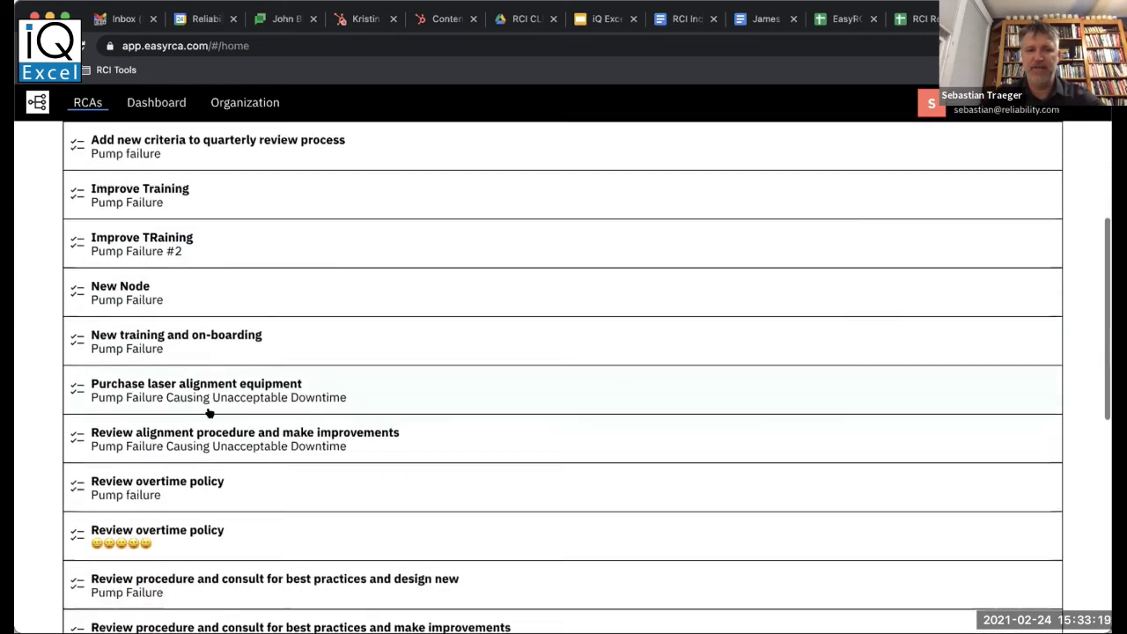
{"action": "scroll", "coordinate": [209, 411], "scroll_direction": "up", "scroll_amount": 3}
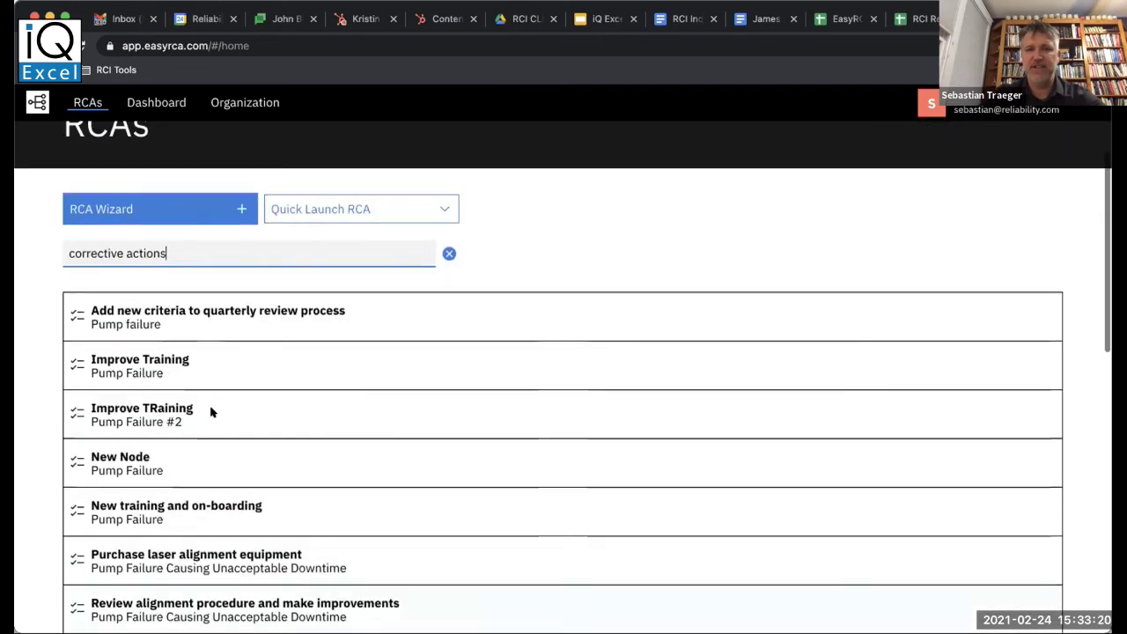
Replace the RCA search term with "covid" to find related nodes.
{"action": "triple_click", "coordinate": [194, 247]}
{"action": "type", "text": "covid"}
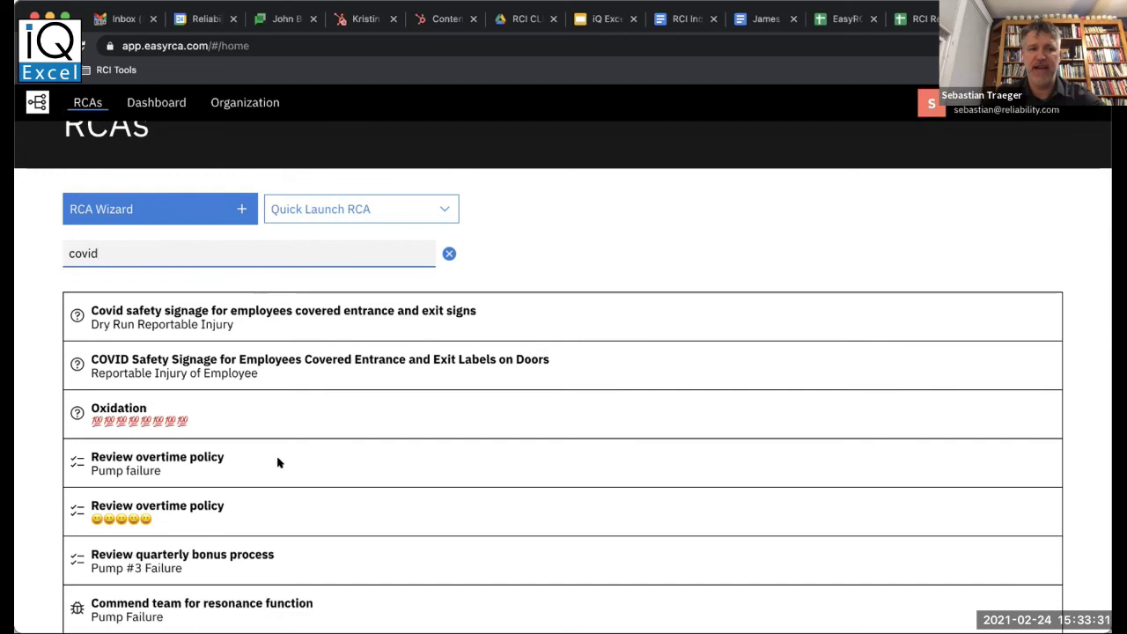
Clear the "covid" search and open the Pump Failure analysis from the full RCAs list.
{"action": "left_click", "coordinate": [272, 322]}
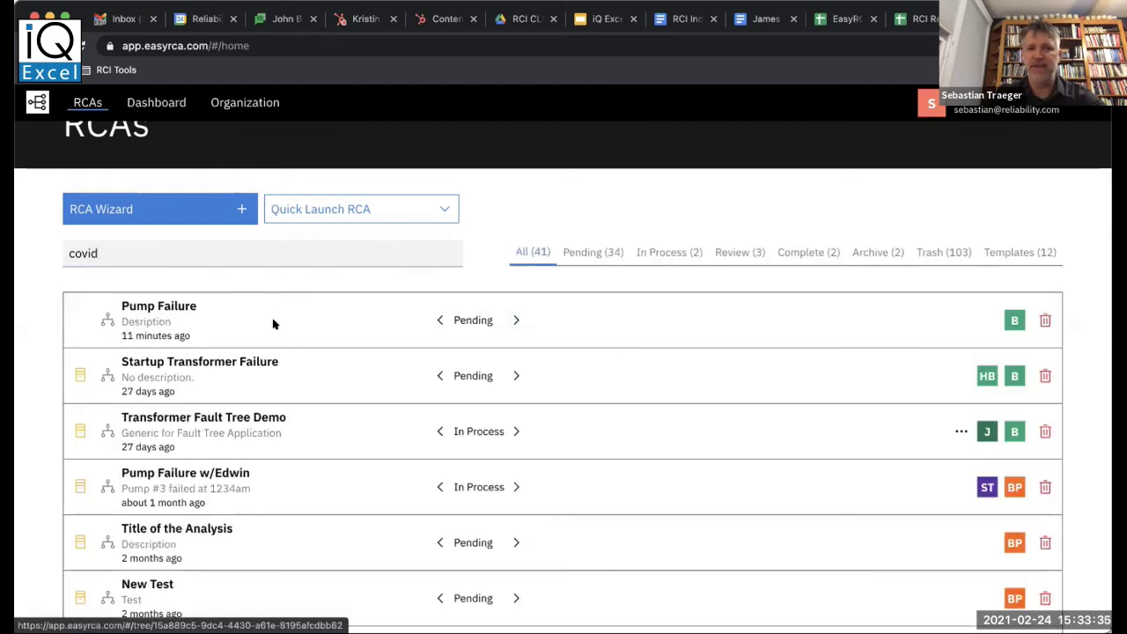
{"action": "left_click", "coordinate": [273, 324]}
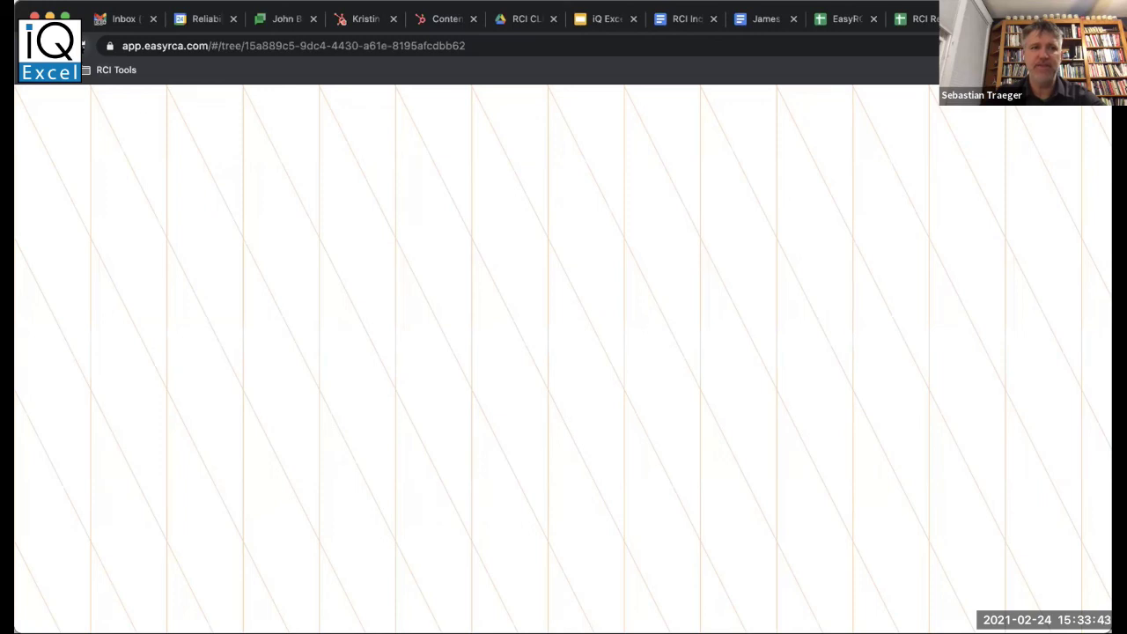
{"action": "left_click", "coordinate": [179, 45]}
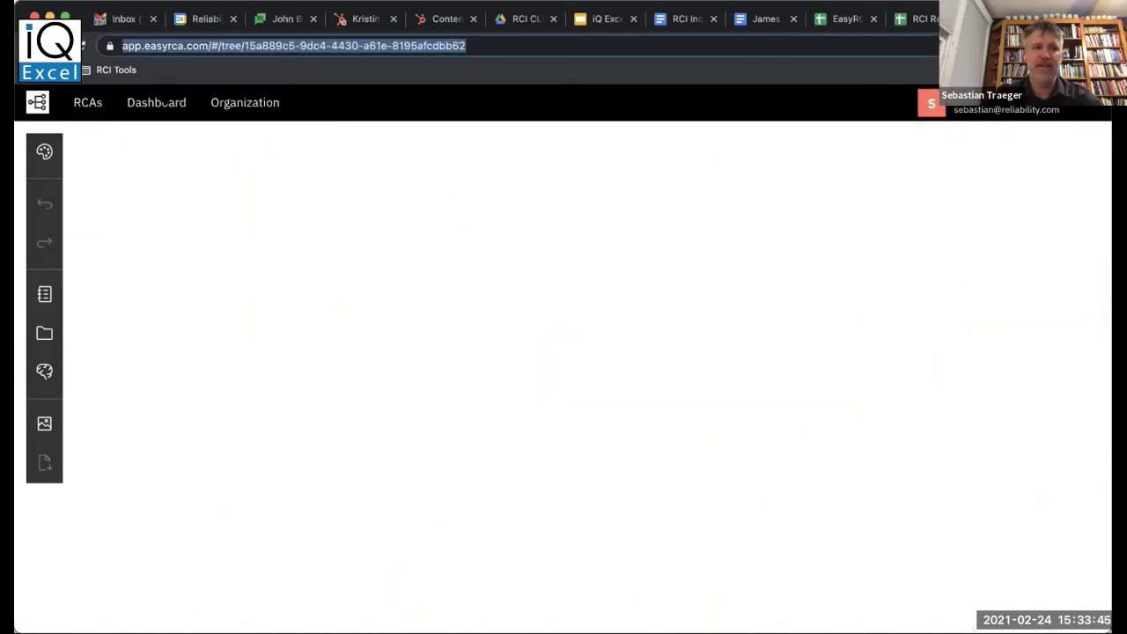
Open the Dashboard and look through the open, overdue and completed task lists.
{"action": "left_click", "coordinate": [156, 102]}
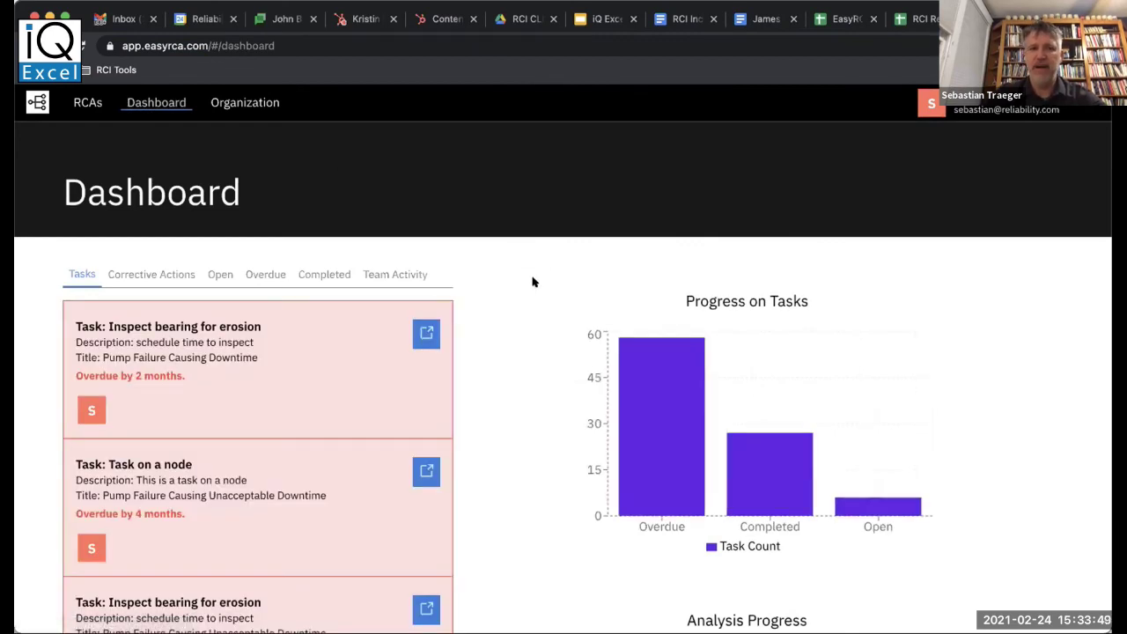
{"action": "scroll", "coordinate": [532, 282], "scroll_direction": "down", "scroll_amount": 1}
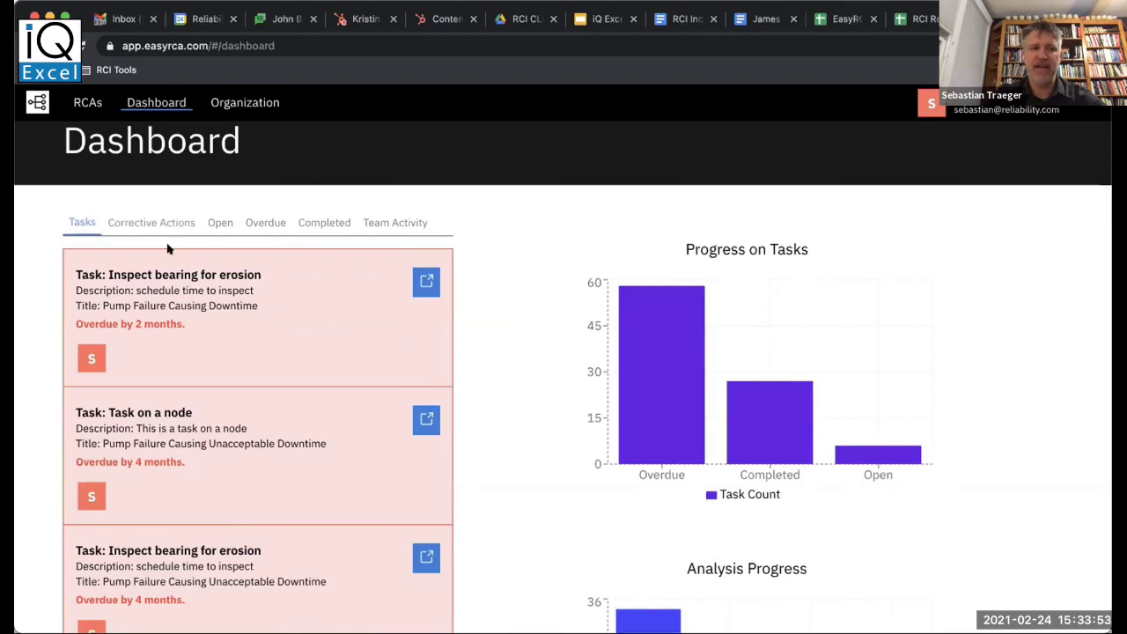
{"action": "left_click", "coordinate": [221, 221]}
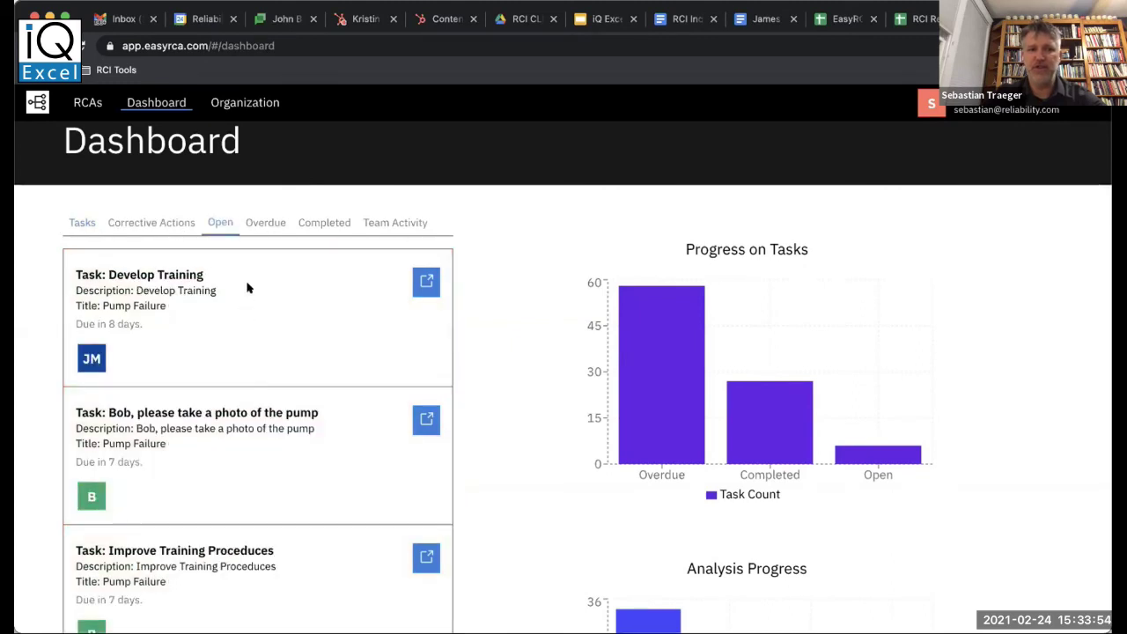
{"action": "left_click", "coordinate": [257, 223]}
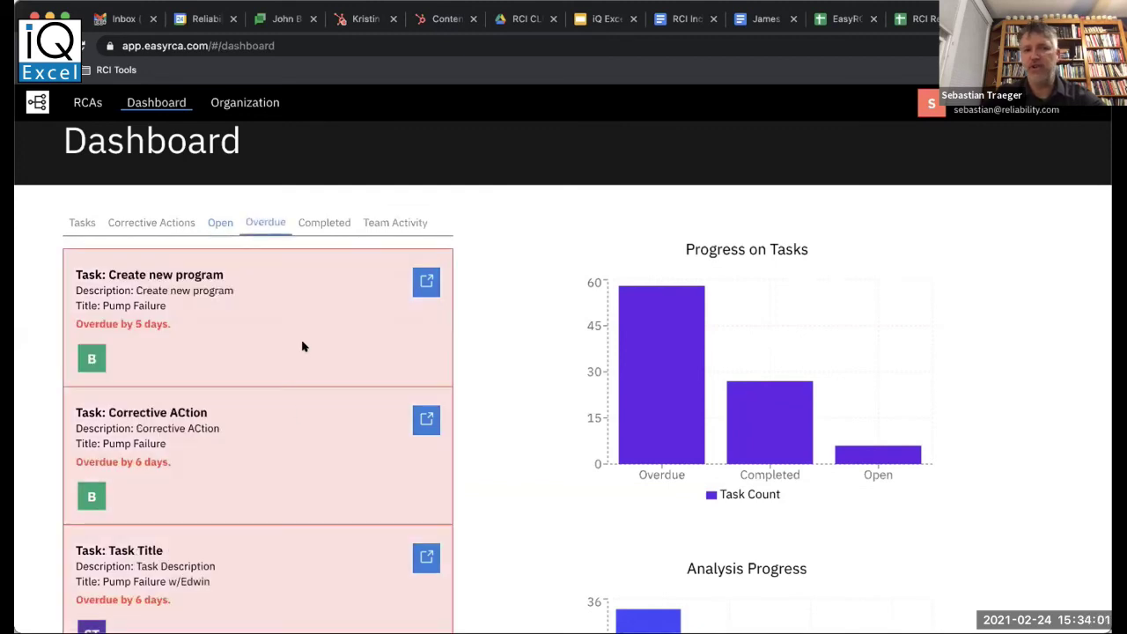
{"action": "scroll", "coordinate": [304, 345], "scroll_direction": "down", "scroll_amount": 2}
{"action": "scroll", "coordinate": [304, 346], "scroll_direction": "up", "scroll_amount": 2}
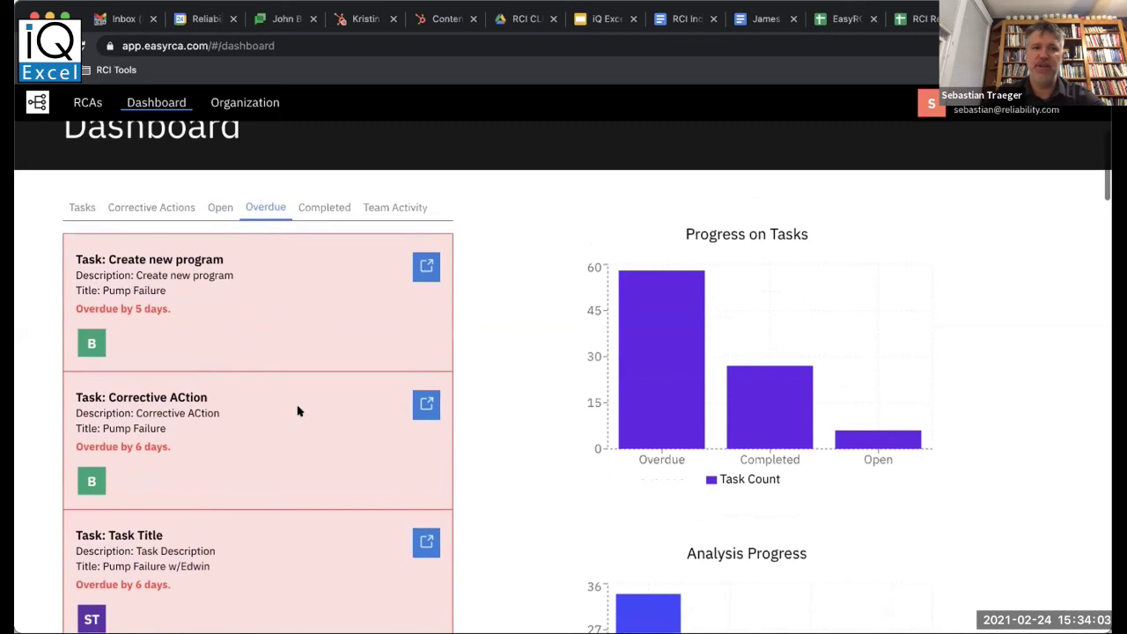
{"action": "scroll", "coordinate": [299, 367], "scroll_direction": "down", "scroll_amount": 1}
{"action": "scroll", "coordinate": [299, 367], "scroll_direction": "up", "scroll_amount": 2}
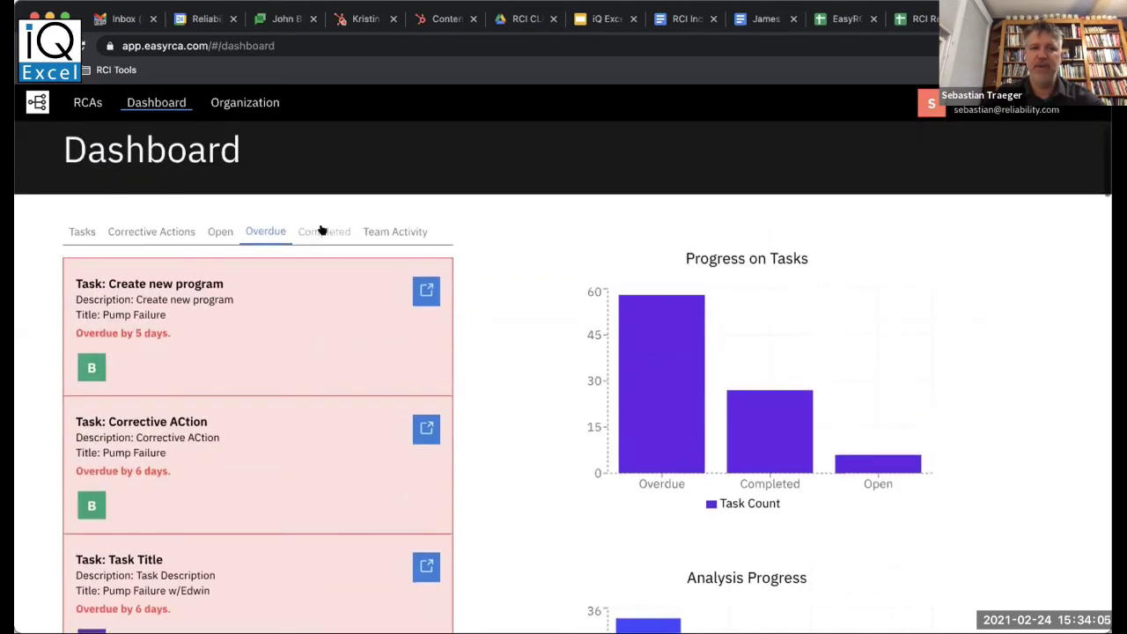
{"action": "left_click", "coordinate": [322, 230]}
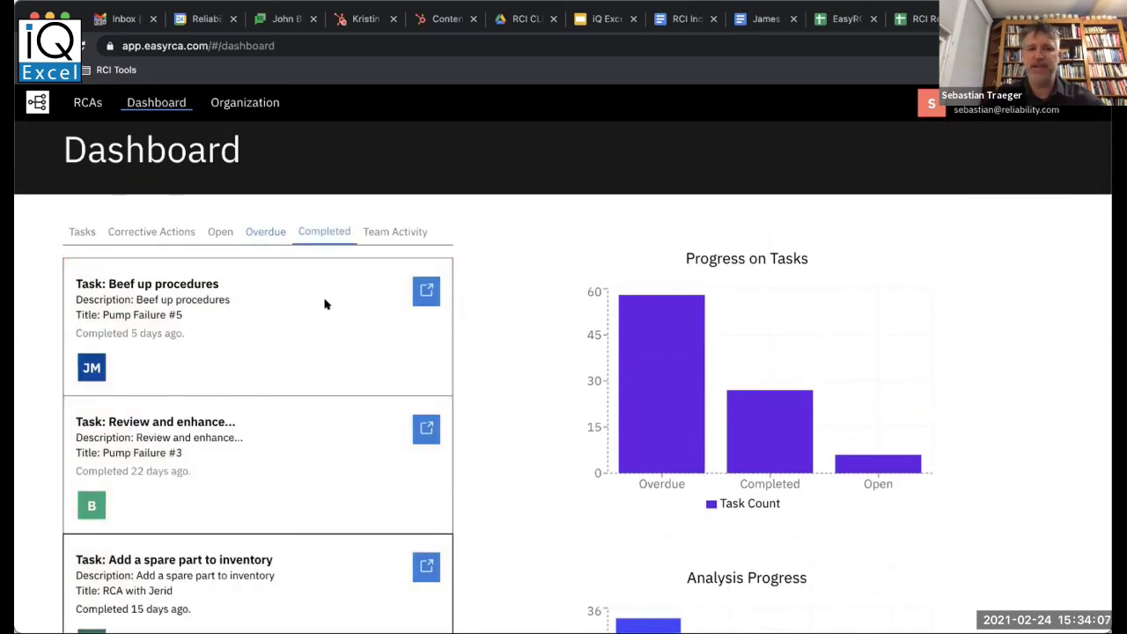
Show the Team Activity feed on the Dashboard and look through its recent entries.
{"action": "left_click", "coordinate": [403, 231]}
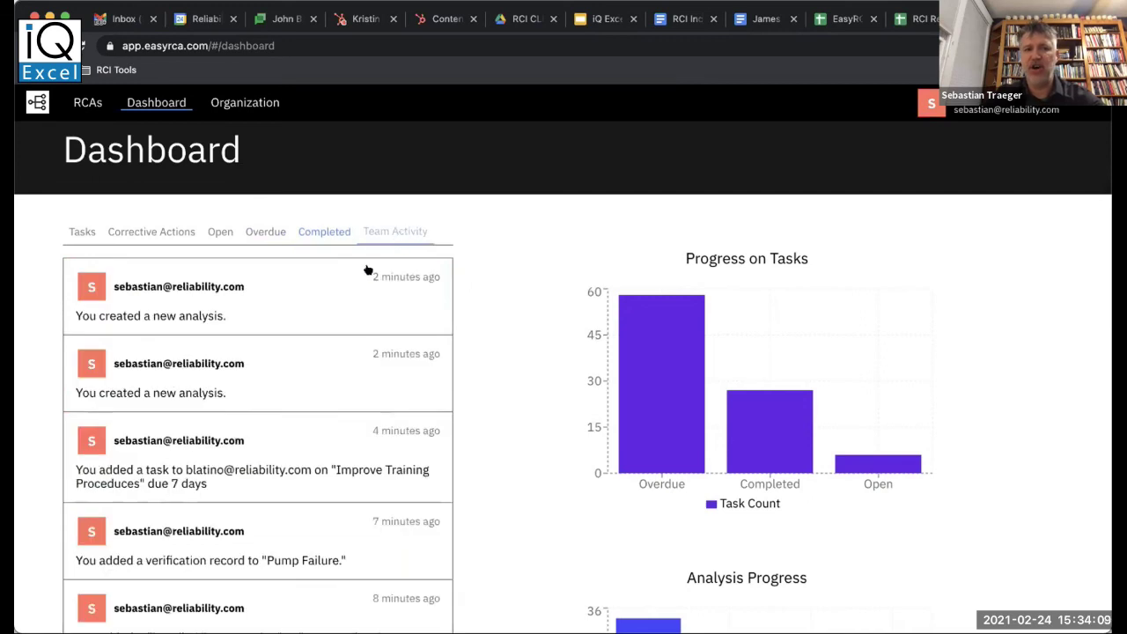
{"action": "scroll", "coordinate": [302, 387], "scroll_direction": "down", "scroll_amount": 1}
{"action": "scroll", "coordinate": [302, 389], "scroll_direction": "down", "scroll_amount": 5}
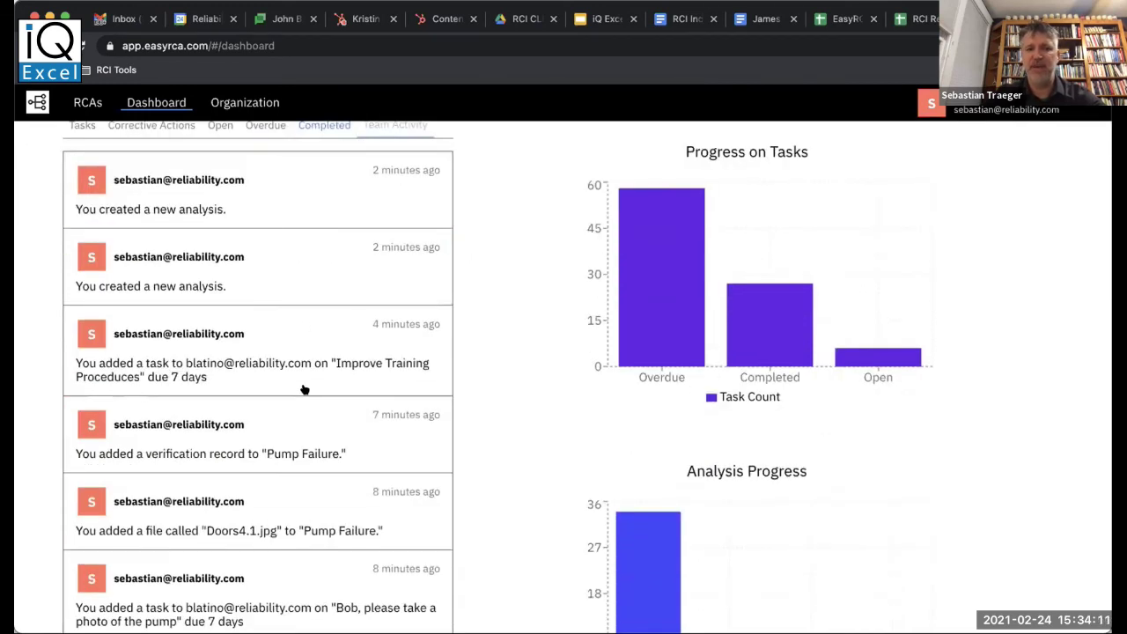
{"action": "scroll", "coordinate": [302, 388], "scroll_direction": "up", "scroll_amount": 6}
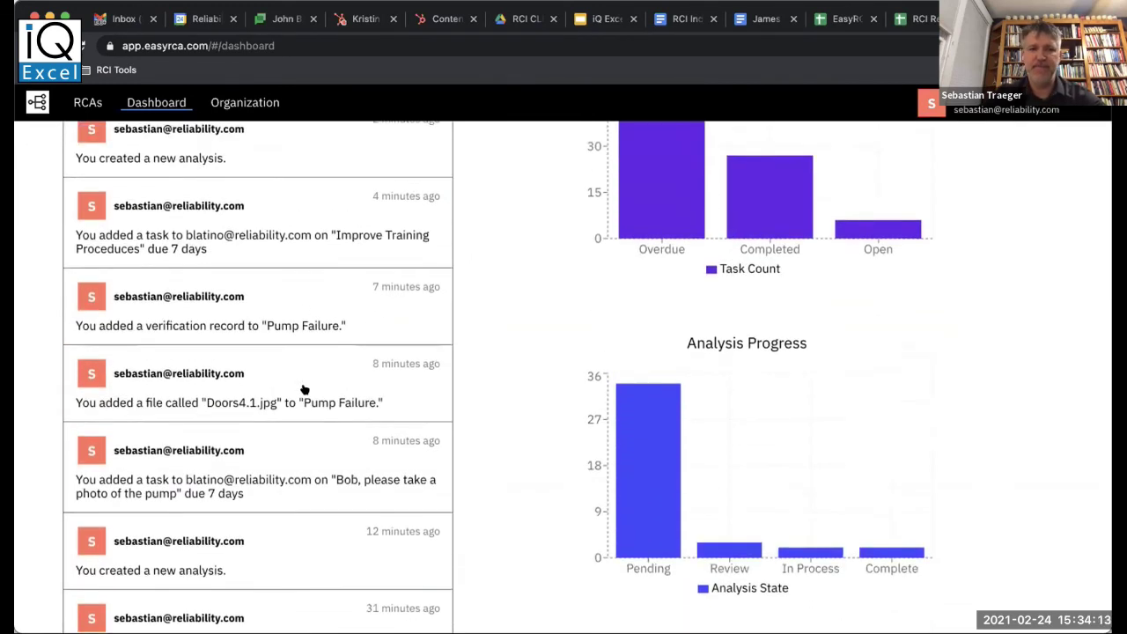
Examine the Dashboard charts from task and analysis progress through RCA costs, team activity, hypotheses and node types to verification levels.
{"action": "scroll", "coordinate": [941, 363], "scroll_direction": "down", "scroll_amount": 8}
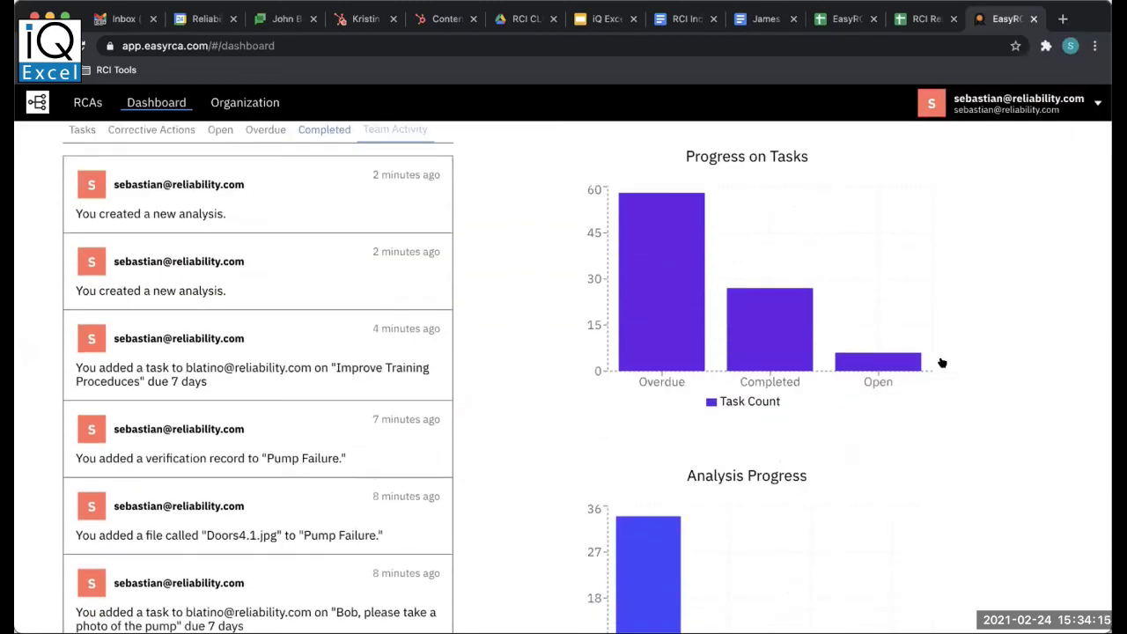
{"action": "scroll", "coordinate": [941, 361], "scroll_direction": "down", "scroll_amount": 2}
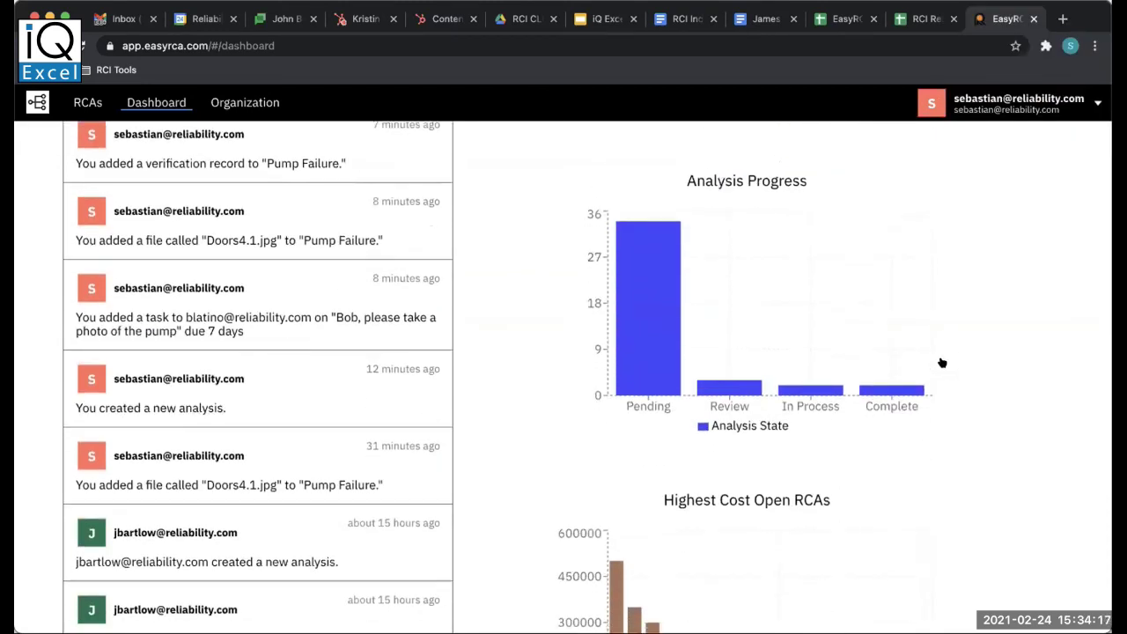
{"action": "scroll", "coordinate": [576, 430], "scroll_direction": "down", "scroll_amount": 3}
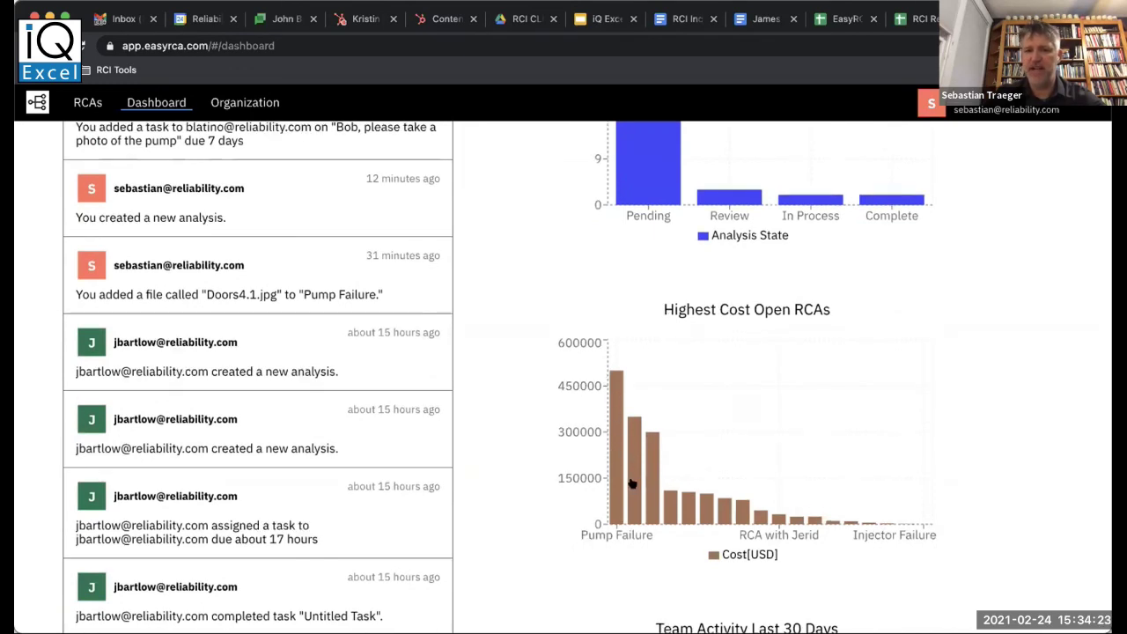
{"action": "scroll", "coordinate": [630, 483], "scroll_direction": "down", "scroll_amount": 8}
{"action": "scroll", "coordinate": [630, 483], "scroll_direction": "down", "scroll_amount": 6}
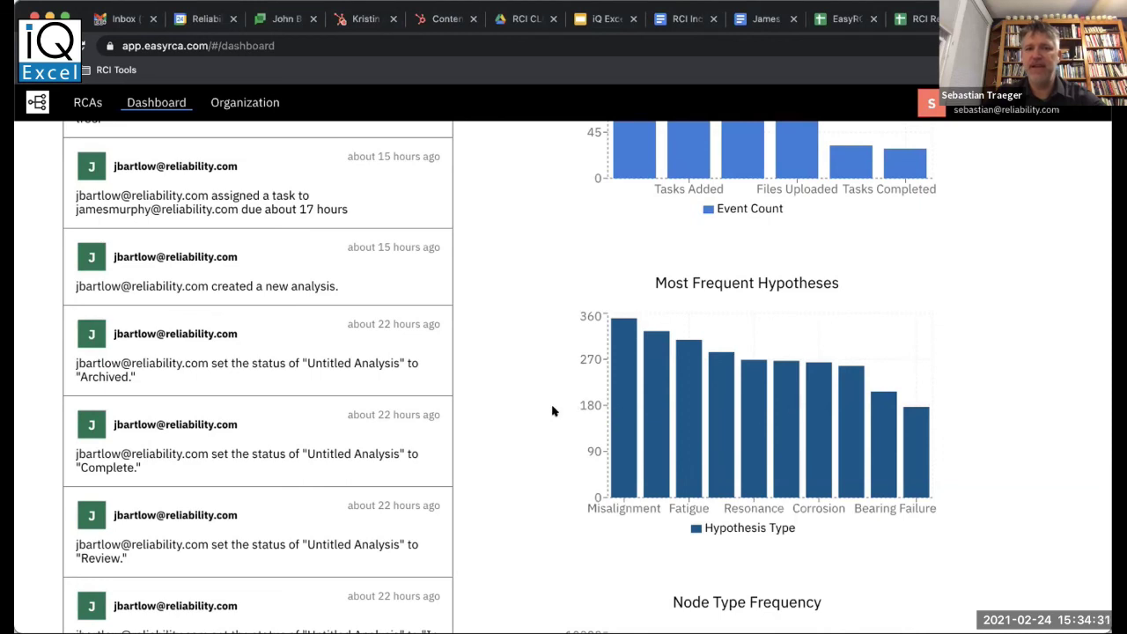
{"action": "scroll", "coordinate": [551, 410], "scroll_direction": "down", "scroll_amount": 5}
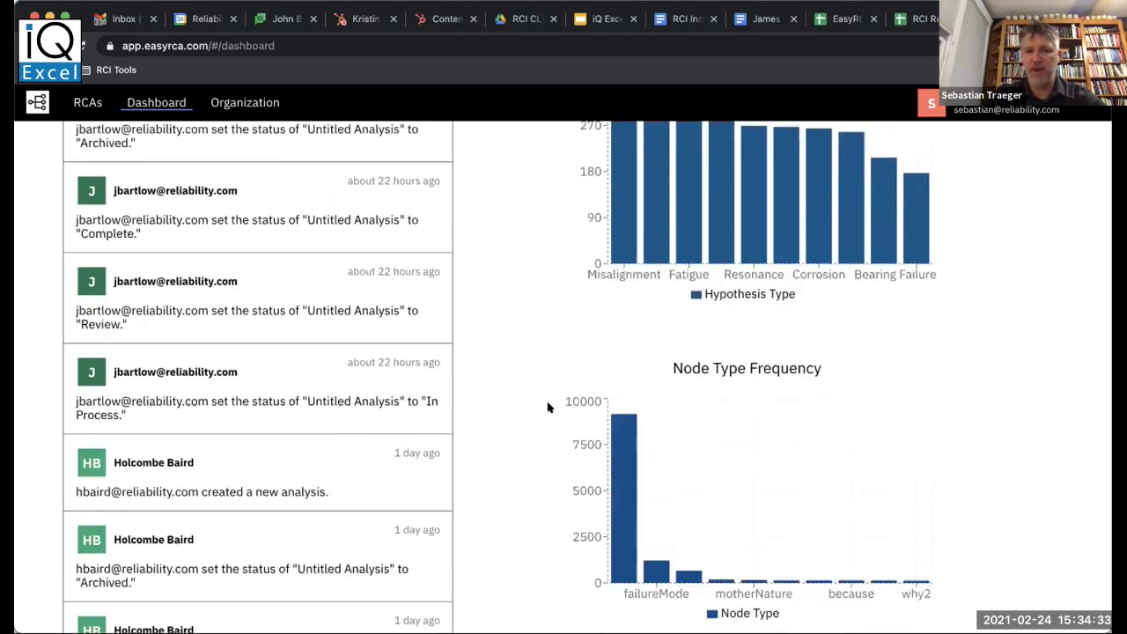
{"action": "scroll", "coordinate": [548, 407], "scroll_direction": "down", "scroll_amount": 3}
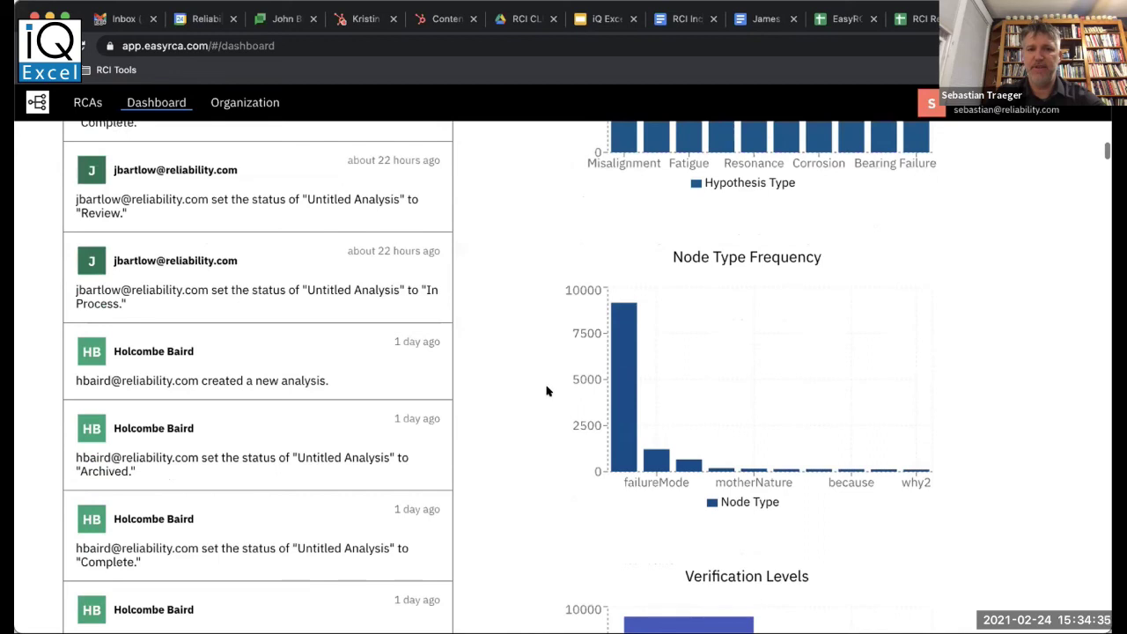
{"action": "scroll", "coordinate": [531, 396], "scroll_direction": "down", "scroll_amount": 1}
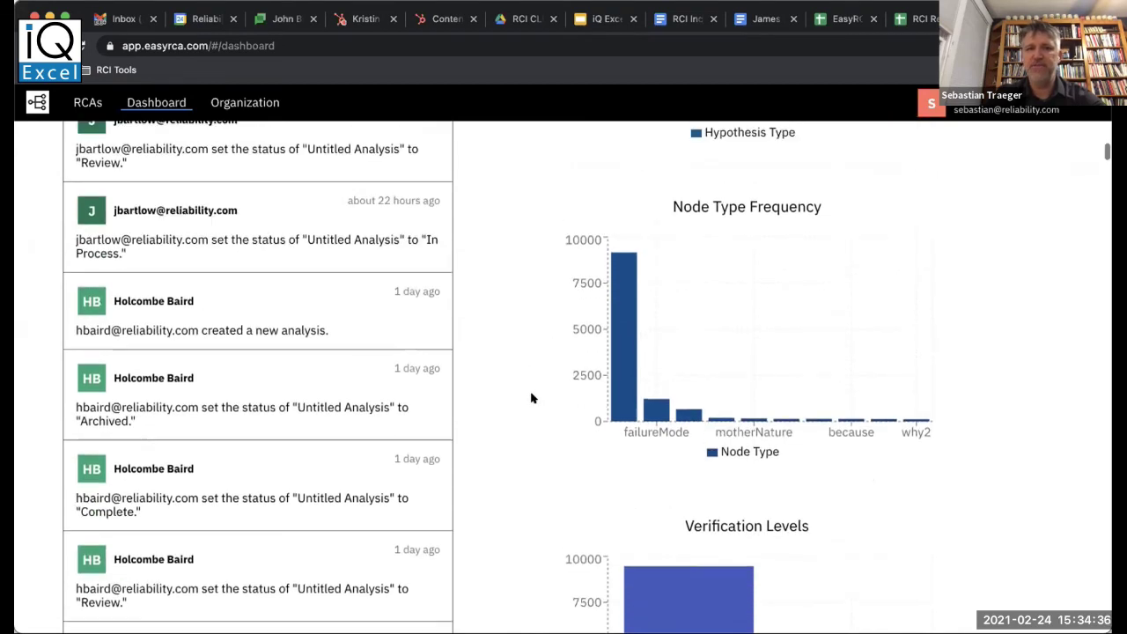
{"action": "scroll", "coordinate": [531, 396], "scroll_direction": "up", "scroll_amount": 15}
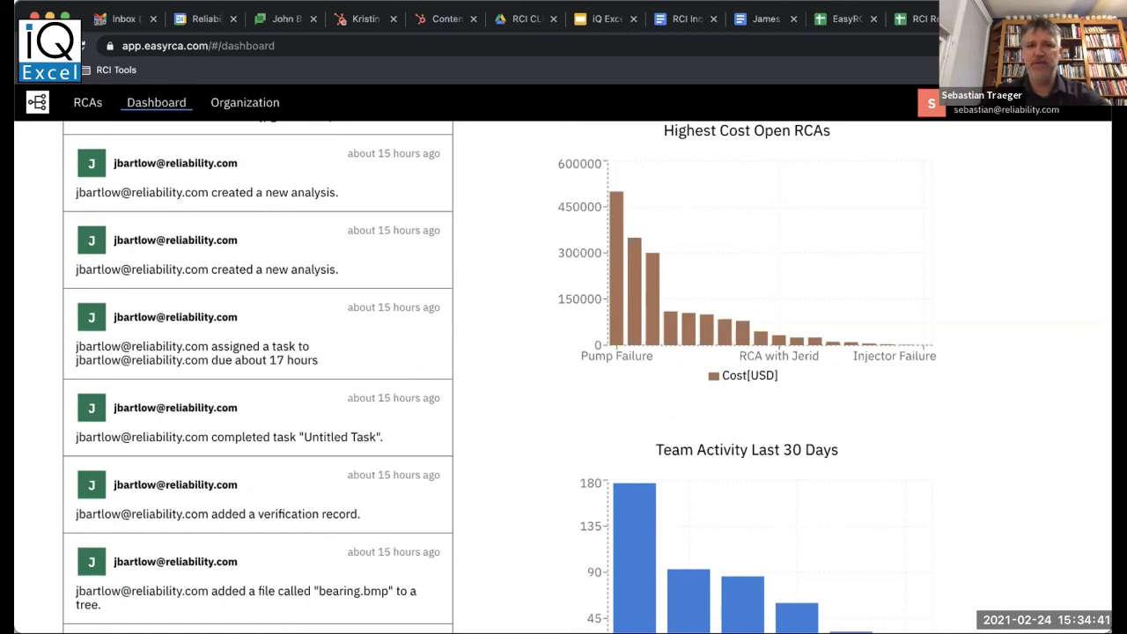
Switch to the iQ Excel Conference.2.16.21 presentation in Google Slides and display slide 24, EasyRCA Onboarding, with the menus hidden.
{"action": "left_click", "coordinate": [600, 19]}
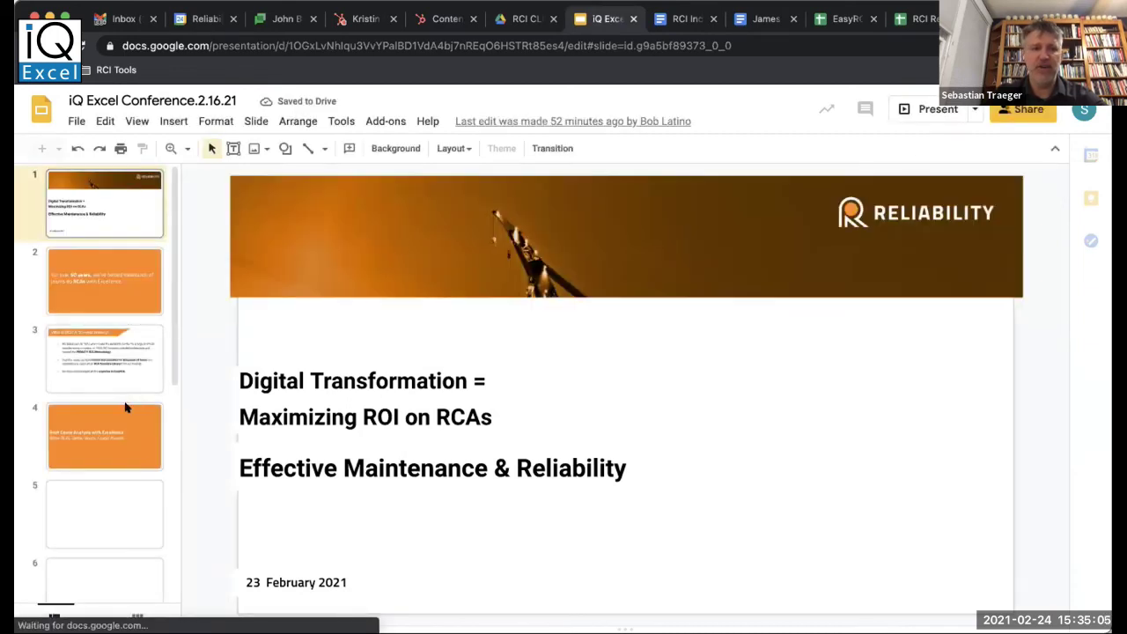
{"action": "scroll", "coordinate": [126, 406], "scroll_direction": "down", "scroll_amount": 10}
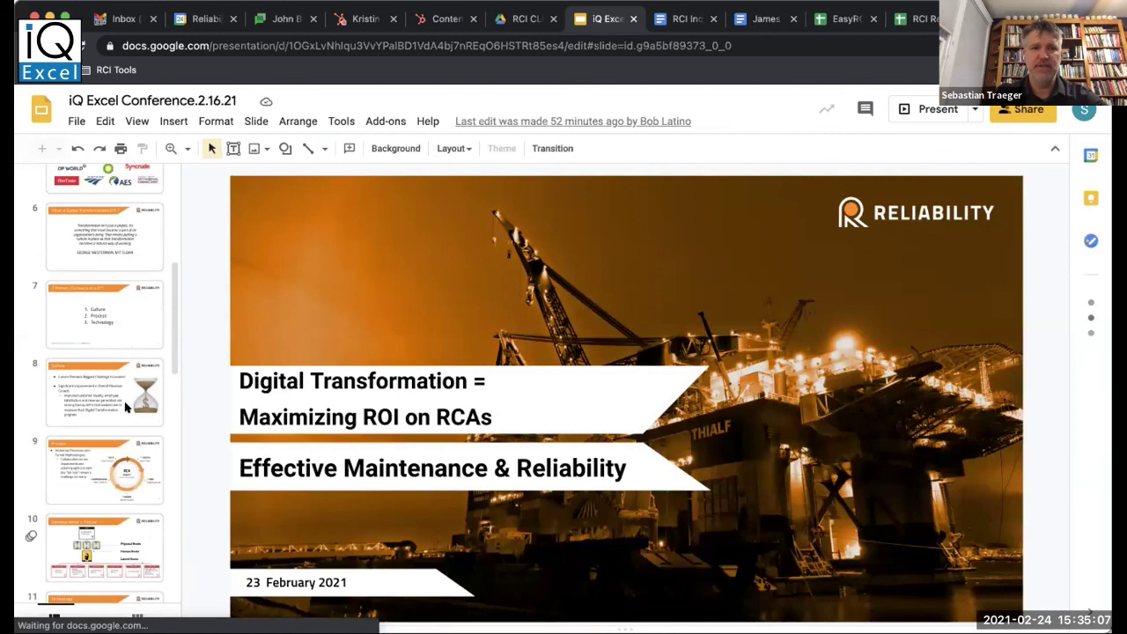
{"action": "scroll", "coordinate": [126, 407], "scroll_direction": "down", "scroll_amount": 15}
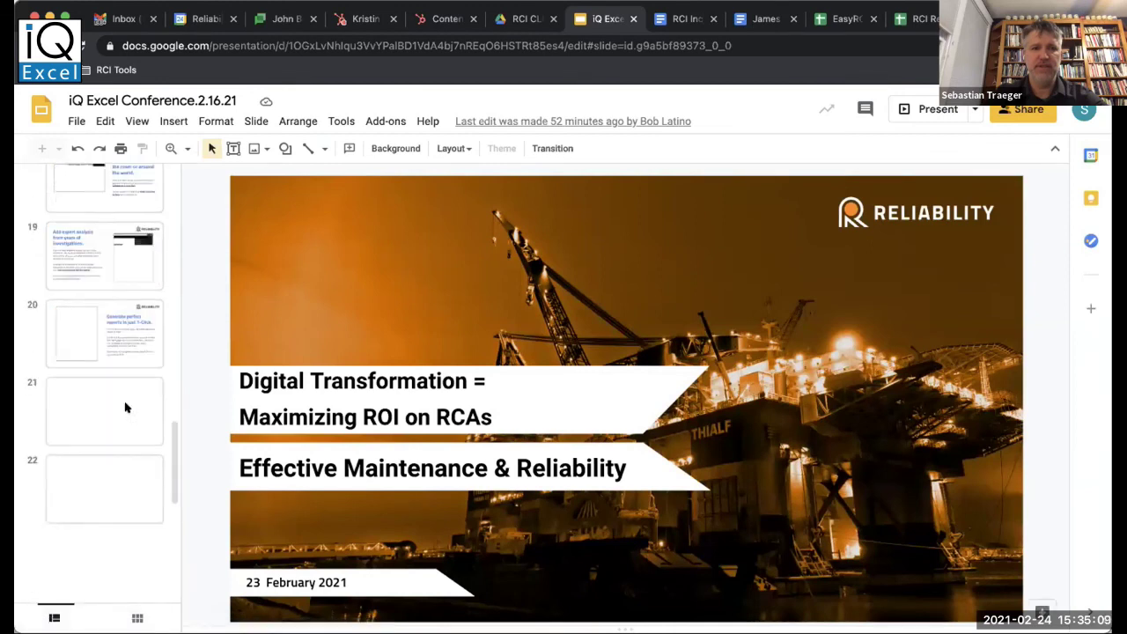
{"action": "scroll", "coordinate": [126, 407], "scroll_direction": "down", "scroll_amount": 2}
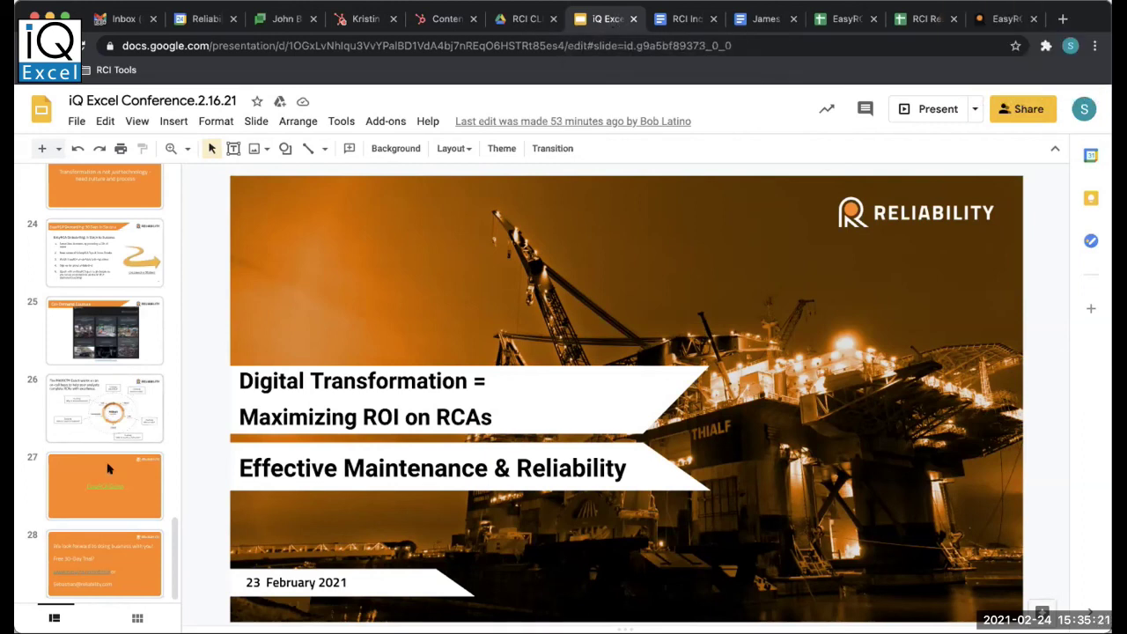
{"action": "left_click", "coordinate": [108, 423]}
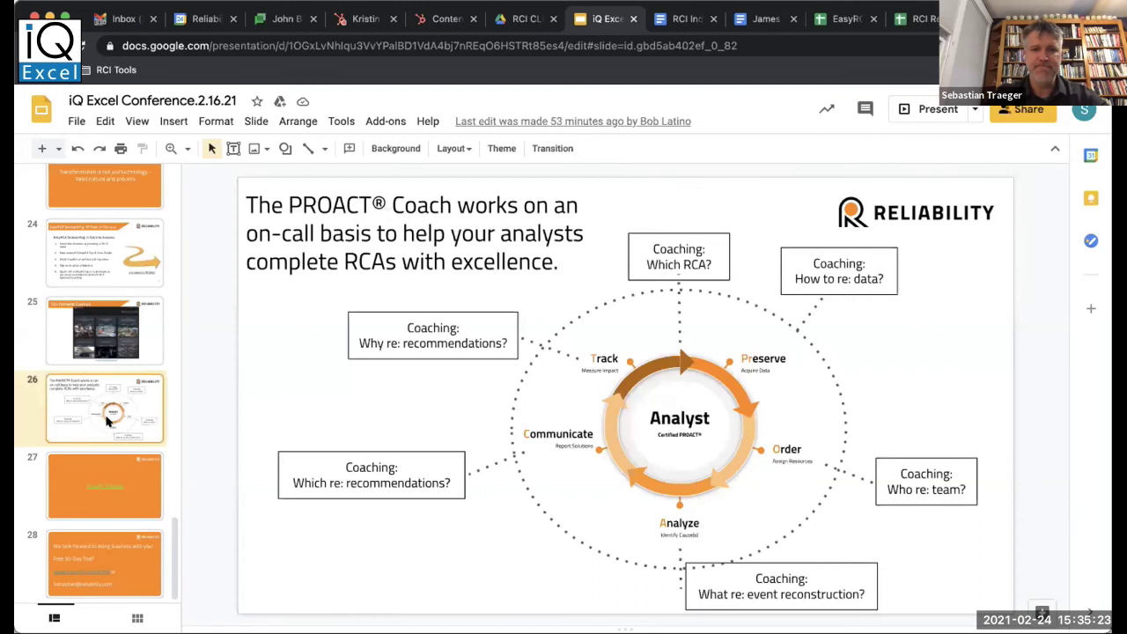
{"action": "left_click", "coordinate": [114, 470]}
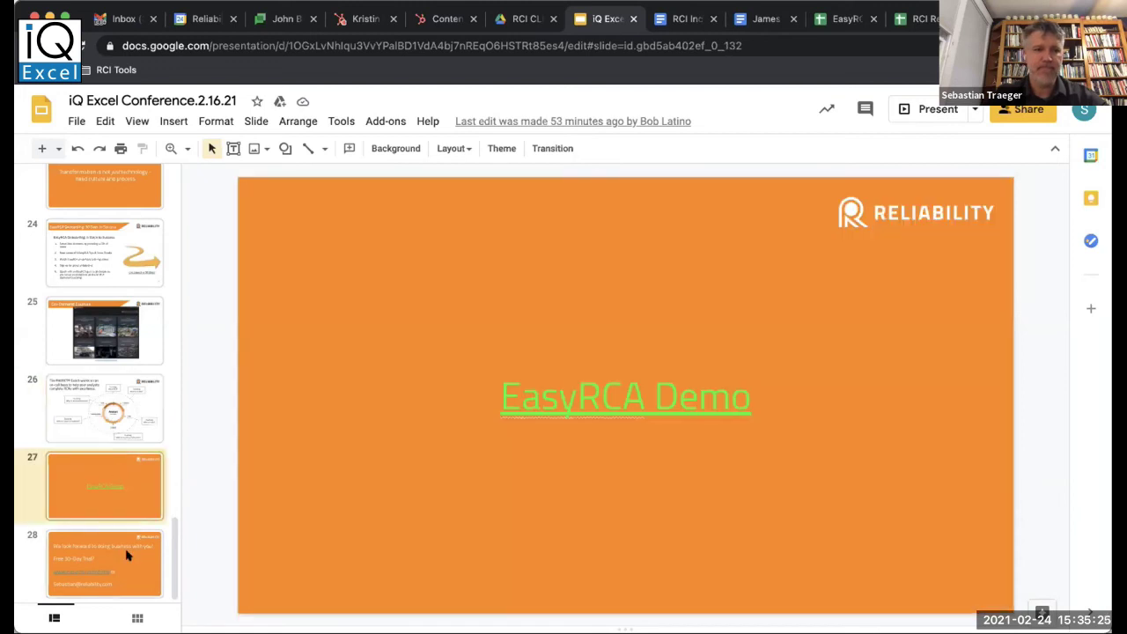
{"action": "left_click", "coordinate": [126, 555]}
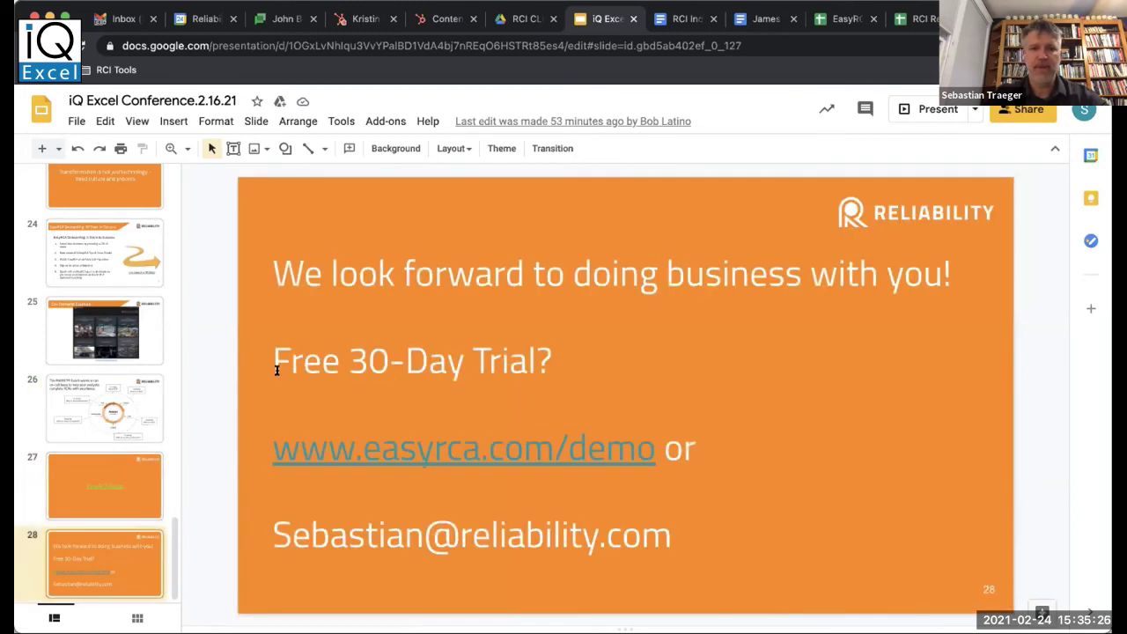
{"action": "left_click", "coordinate": [126, 466]}
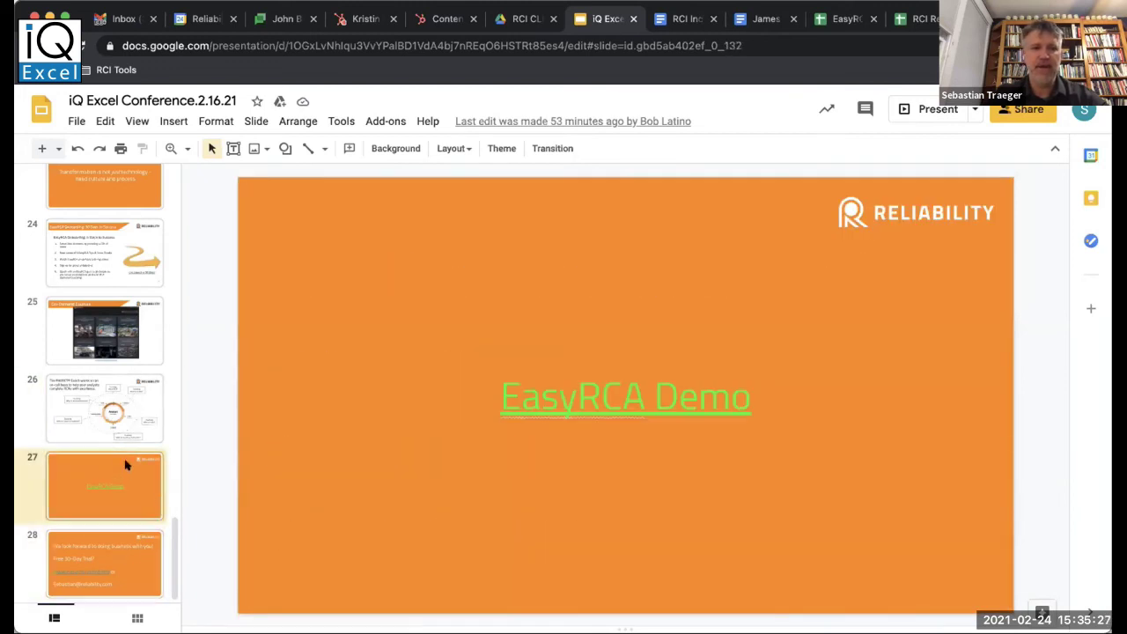
{"action": "left_click", "coordinate": [137, 266]}
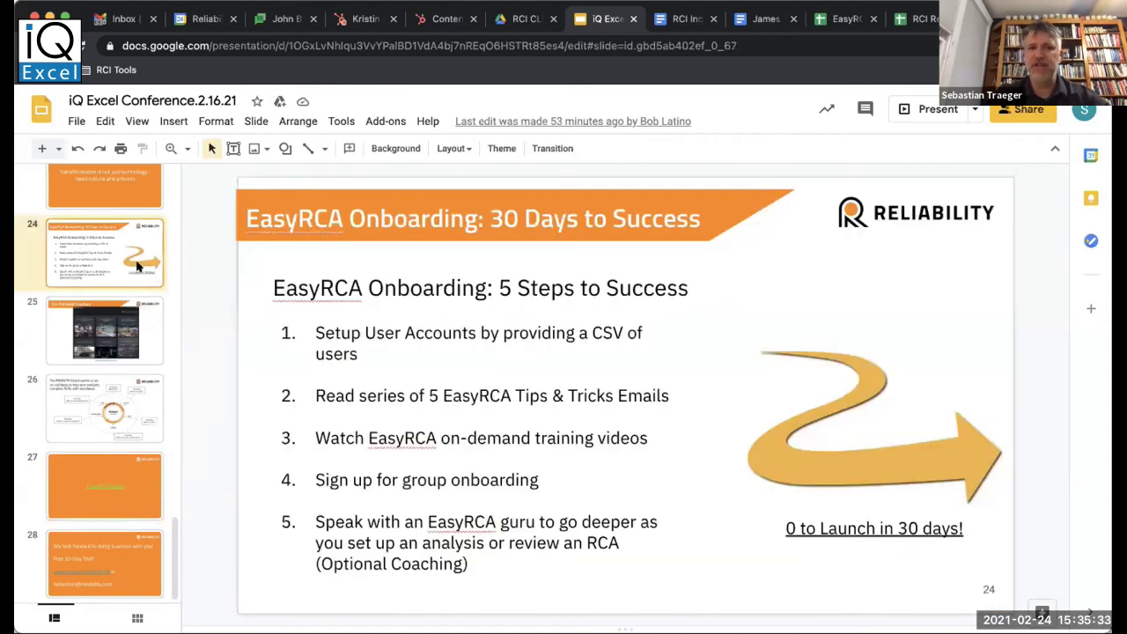
{"action": "left_click", "coordinate": [1053, 150]}
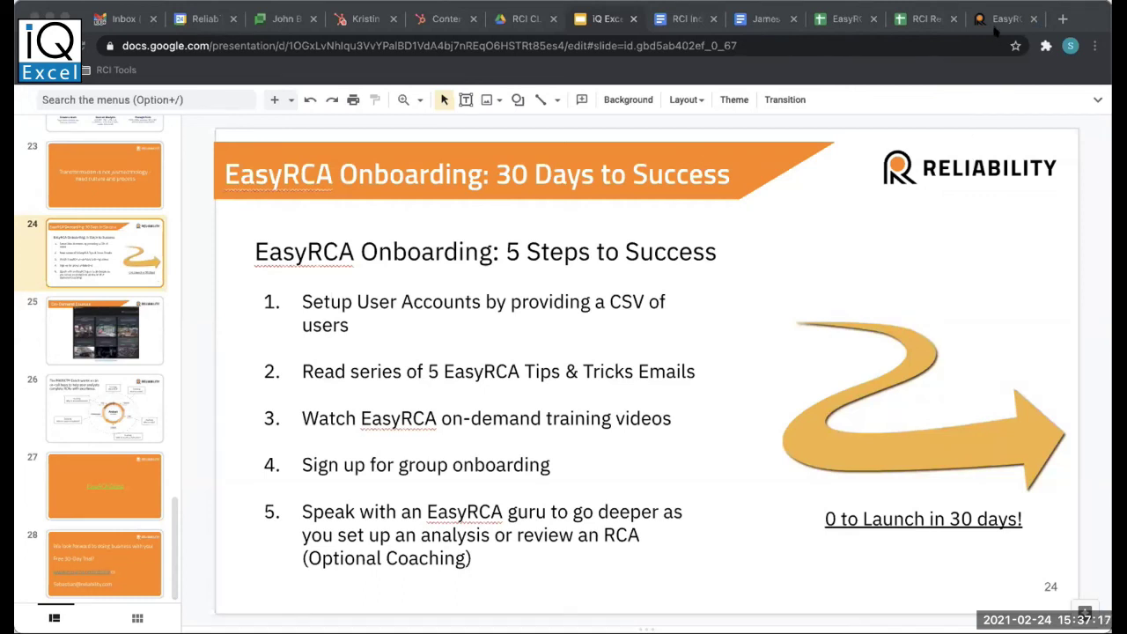
Switch back to EasyRCA, open the Pump Failure analysis from the RCAs list and select its Overload hypothesis.
{"action": "left_click", "coordinate": [968, 19]}
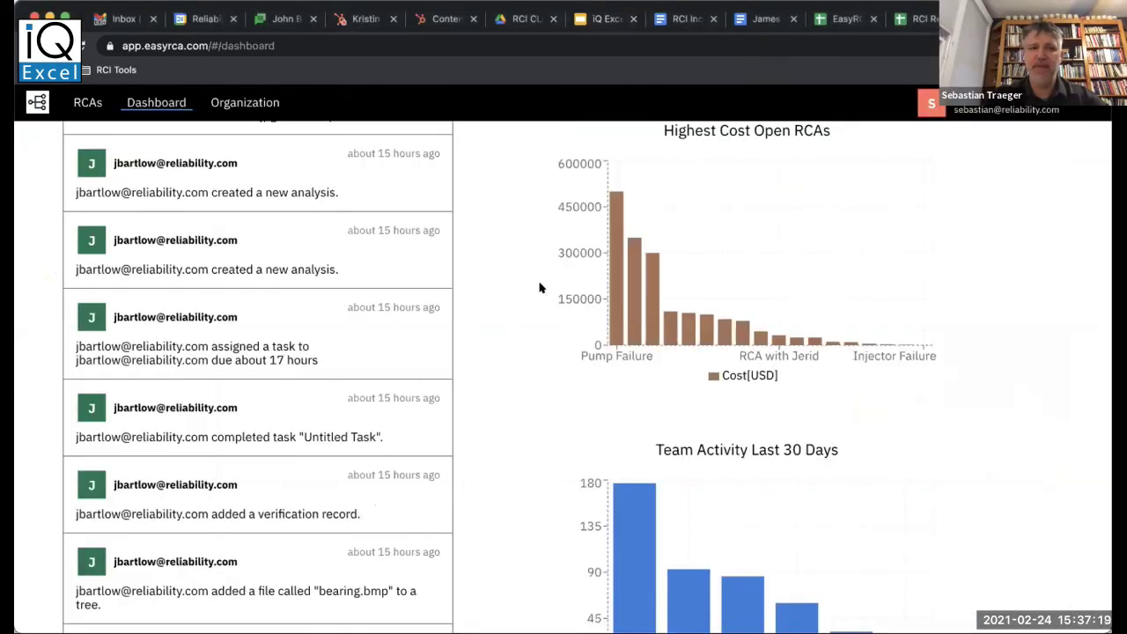
{"action": "left_click", "coordinate": [88, 102]}
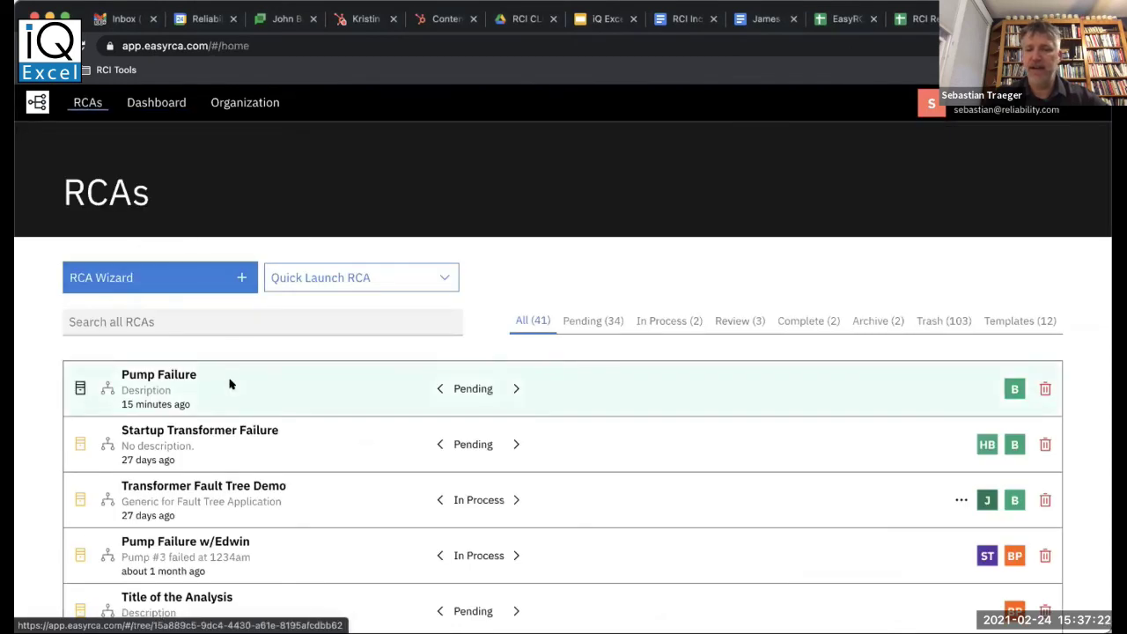
{"action": "left_click", "coordinate": [229, 383]}
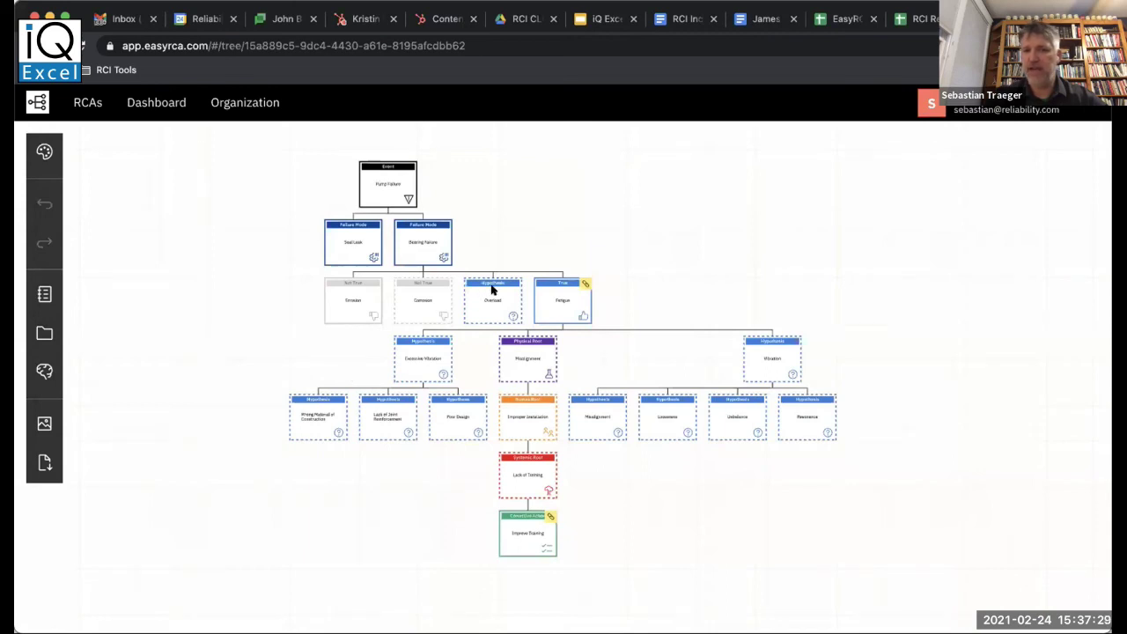
{"action": "left_click", "coordinate": [491, 289]}
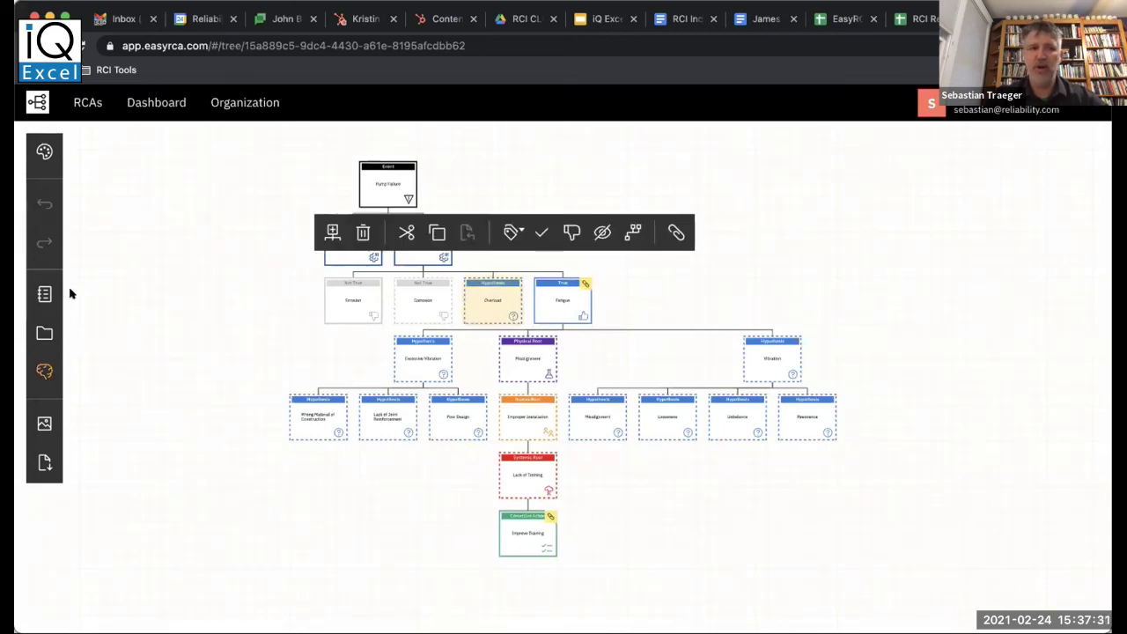
Review the tasks and files among all attachments of the Pump Failure analysis.
{"action": "left_click", "coordinate": [44, 330]}
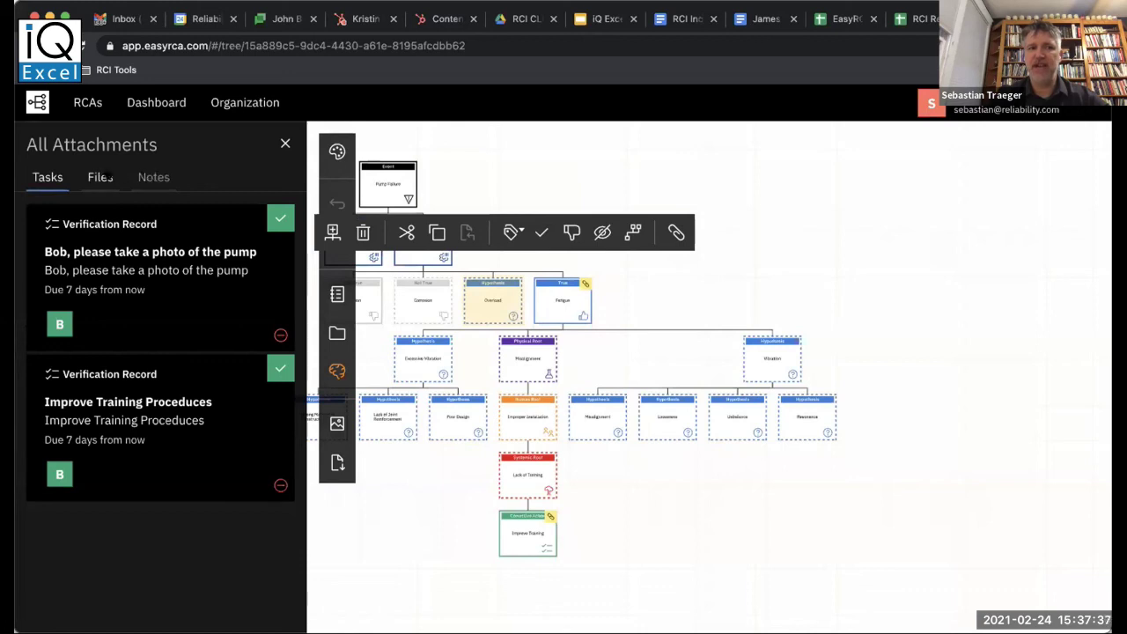
{"action": "left_click", "coordinate": [103, 177]}
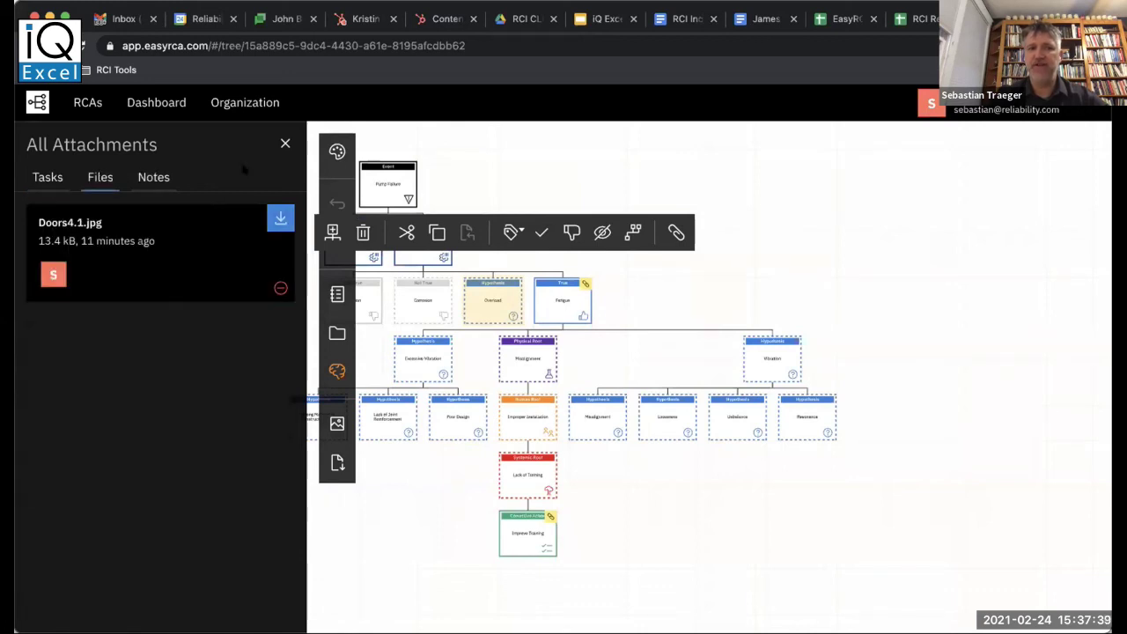
{"action": "left_click", "coordinate": [284, 140]}
Open the node attachments of the Pump Failure event and start uploading a file to it.
{"action": "left_click", "coordinate": [358, 167]}
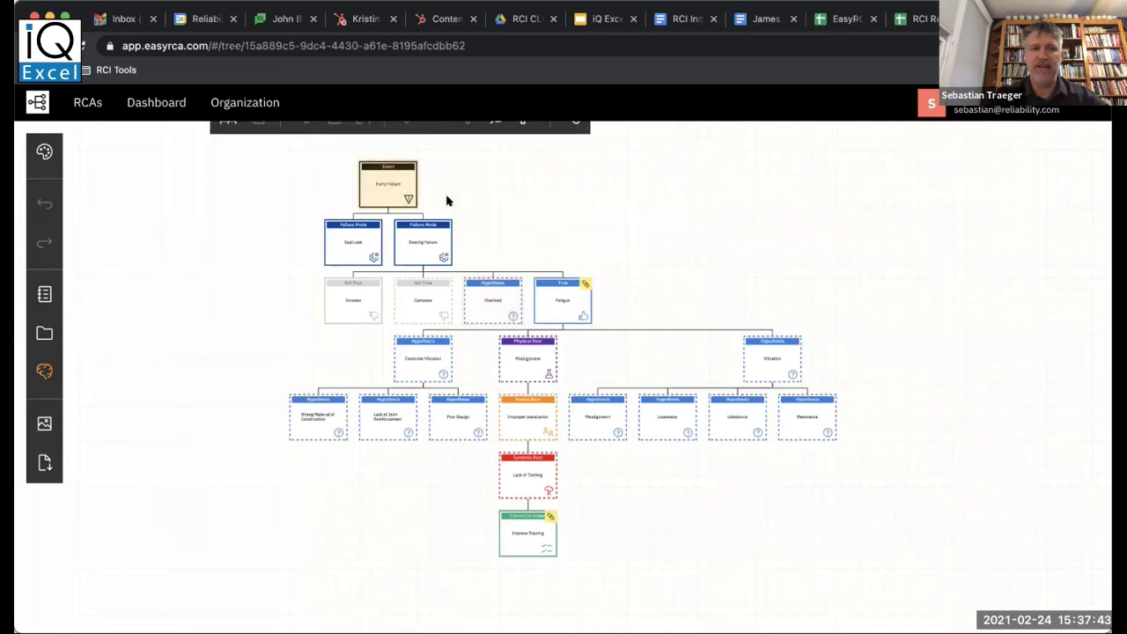
{"action": "left_click", "coordinate": [543, 130]}
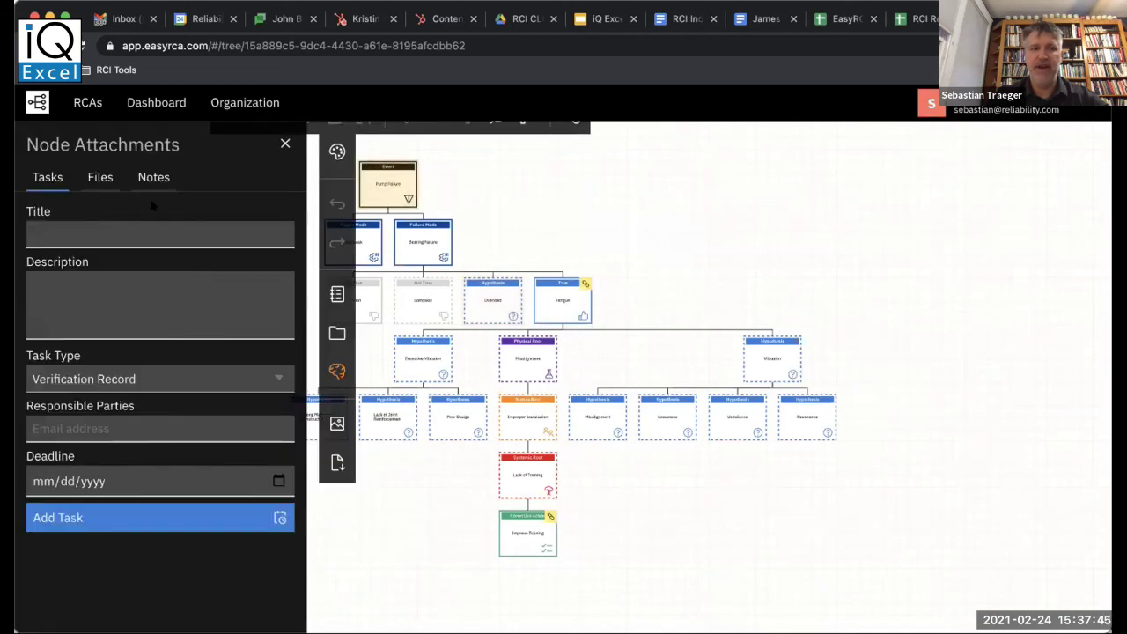
{"action": "left_click", "coordinate": [100, 178]}
{"action": "left_click", "coordinate": [85, 219]}
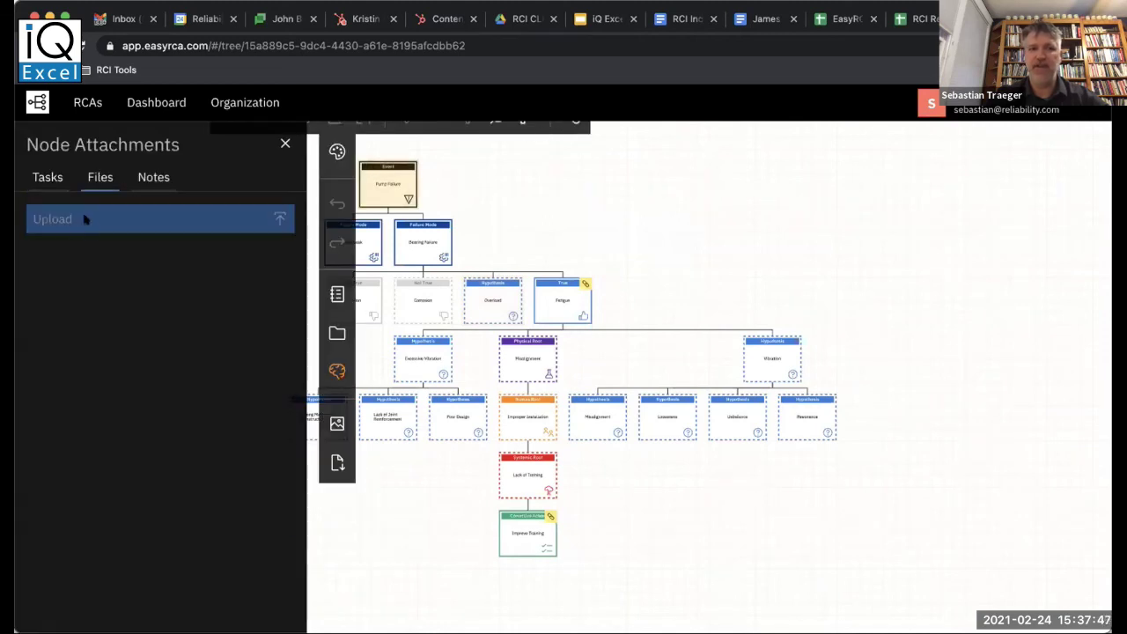